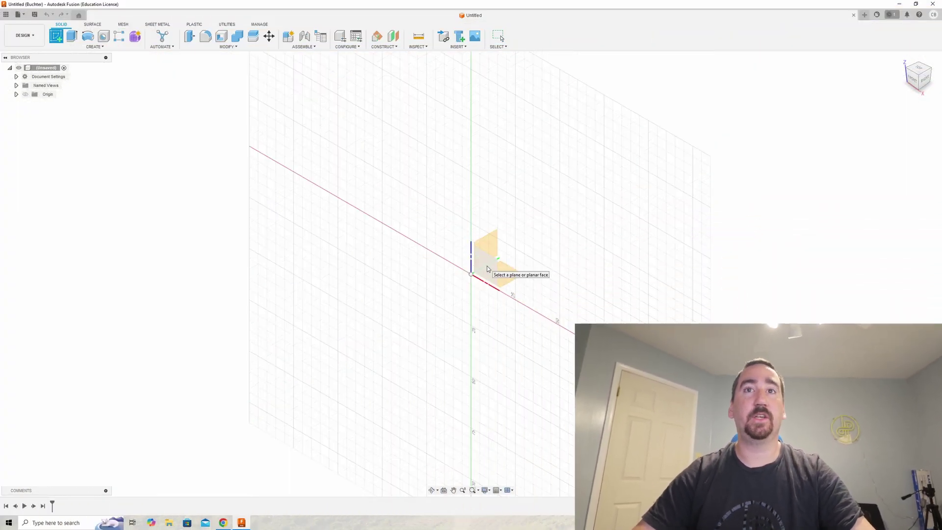
Place the new sketch on the front origin plane.
left_click(487, 269)
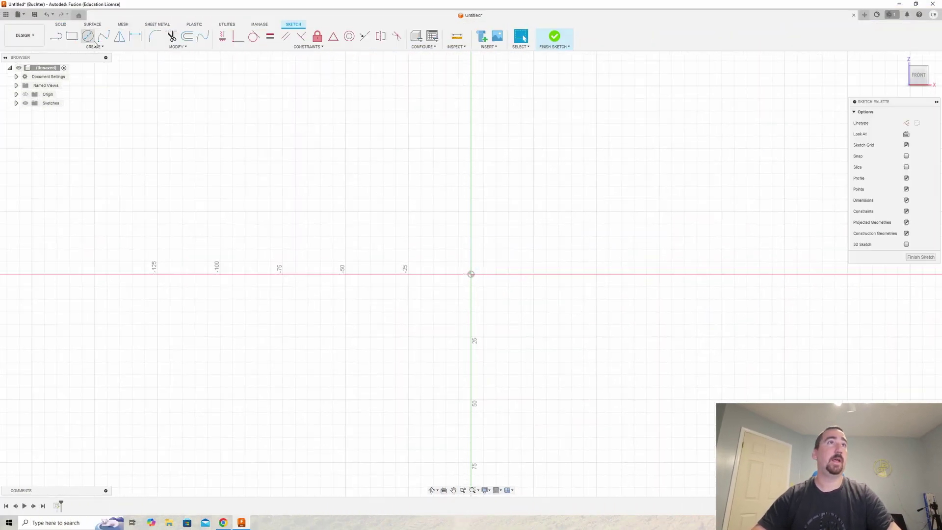
Draw the 77.58 by 163.03 mm body rectangle with its first corner at the origin.
key("r")
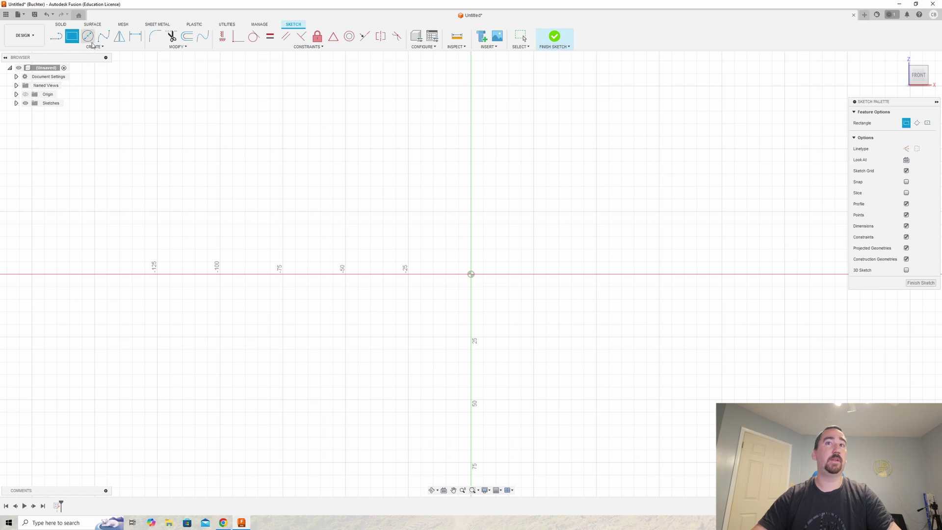
left_click(471, 274)
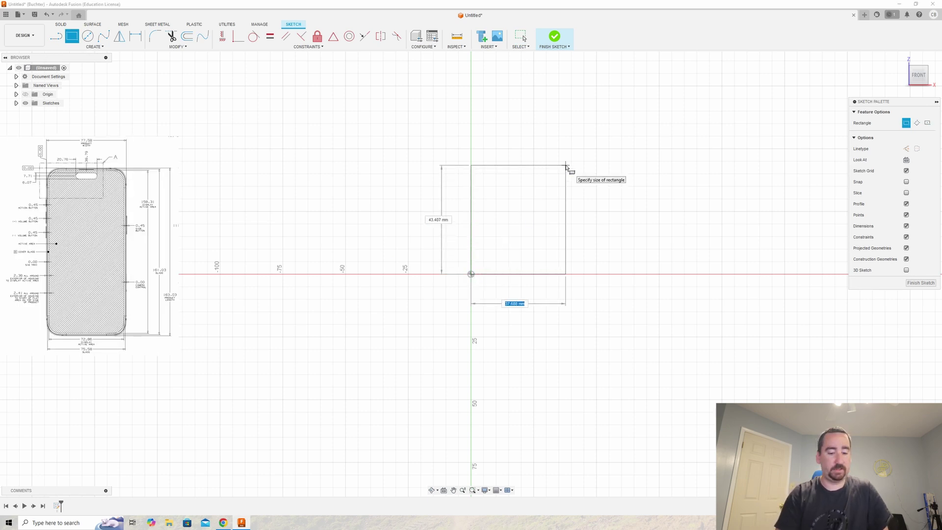
type("77")
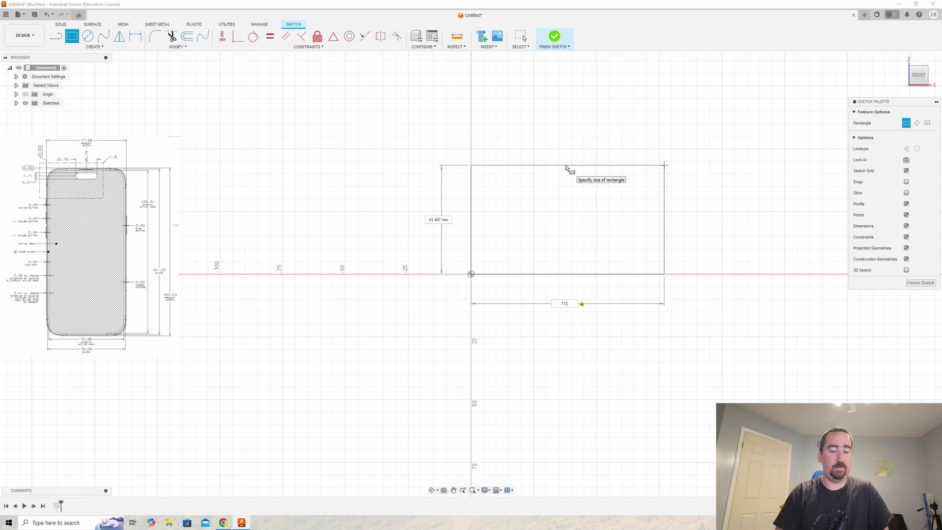
type(".58")
key("Tab")
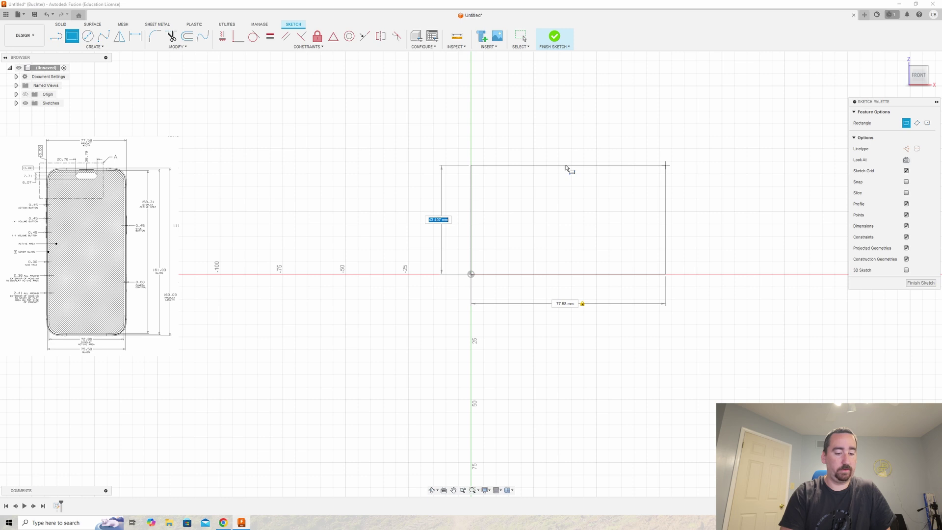
type("163.03")
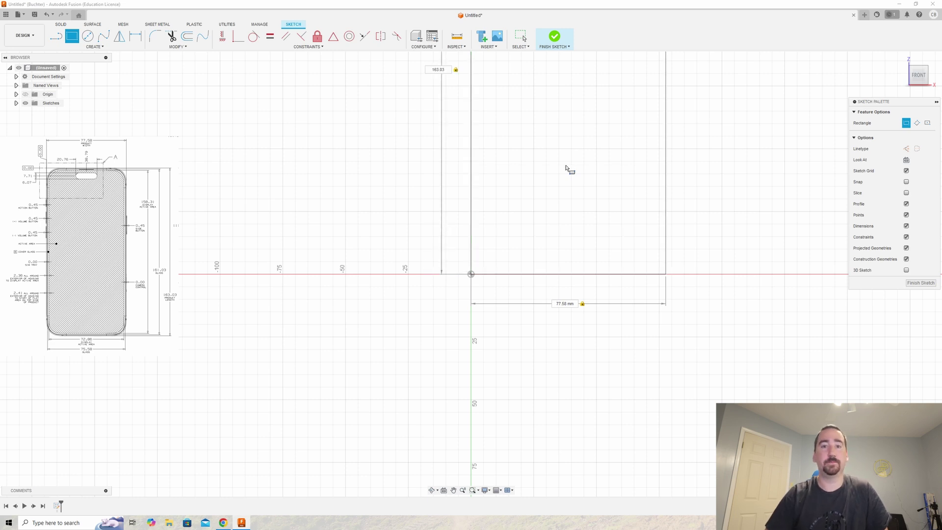
key("Return")
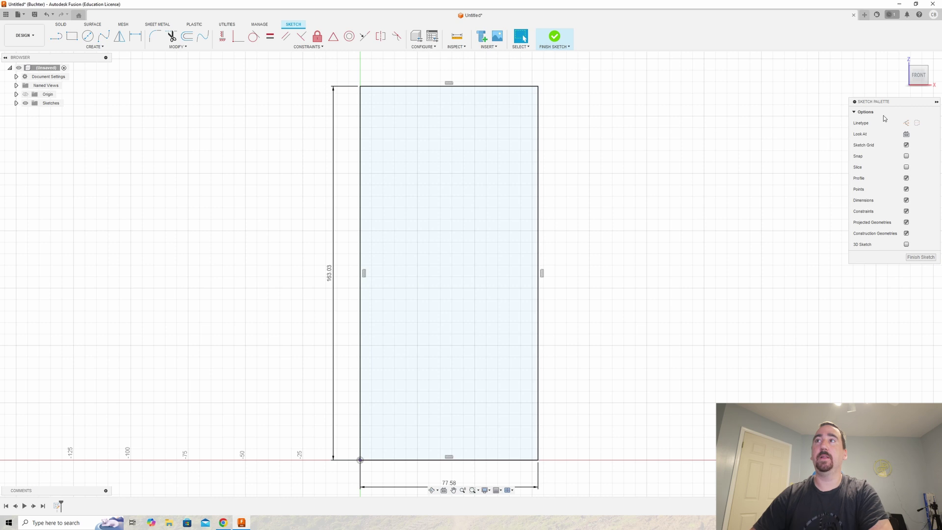
Draw vertical and horizontal construction lines joining the midpoints of opposite rectangle edges.
left_click(907, 123)
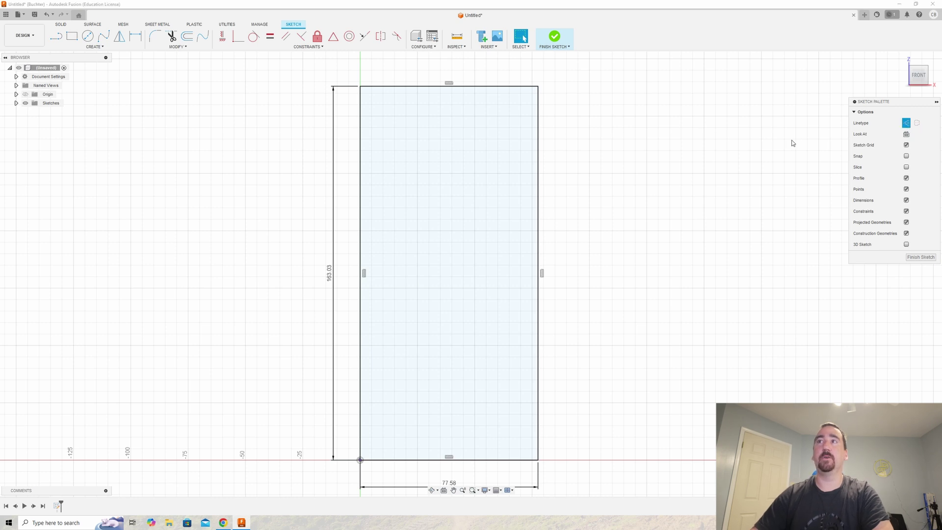
left_click(56, 36)
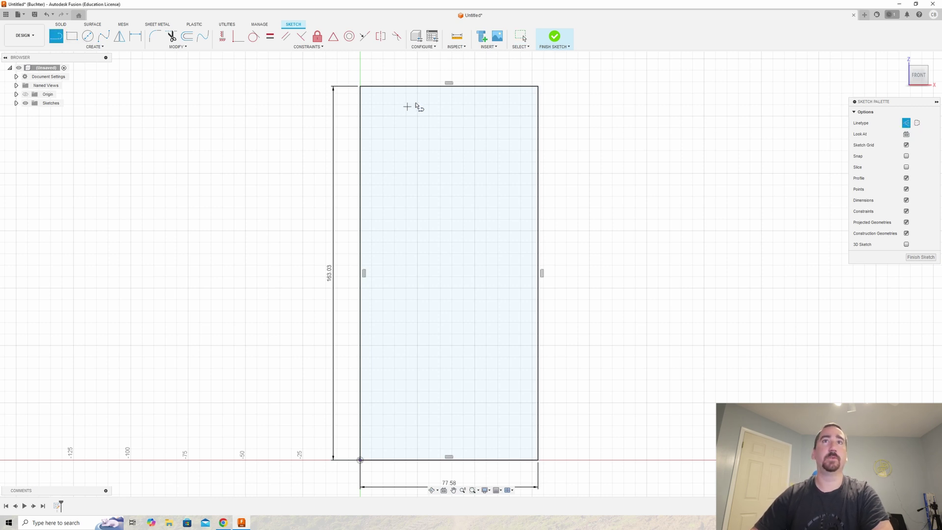
left_click(449, 85)
double_click(448, 459)
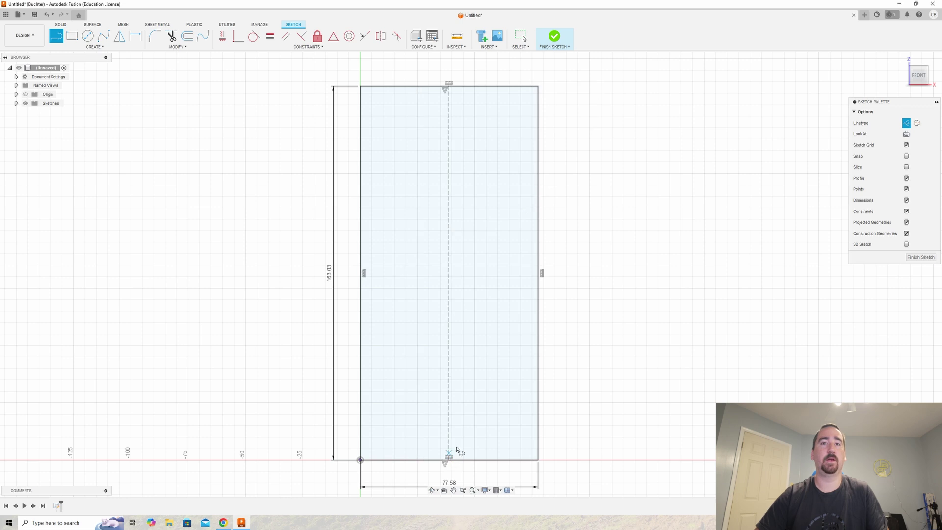
left_click(361, 273)
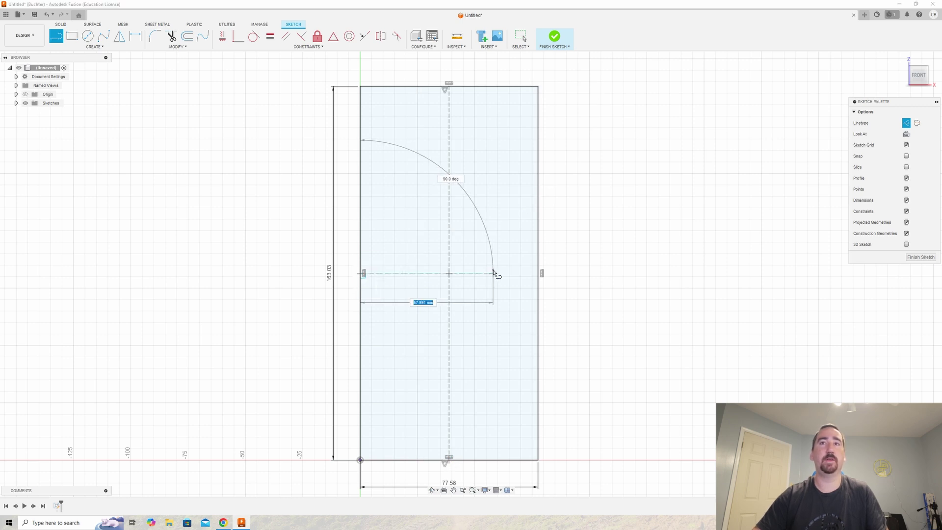
double_click(540, 274)
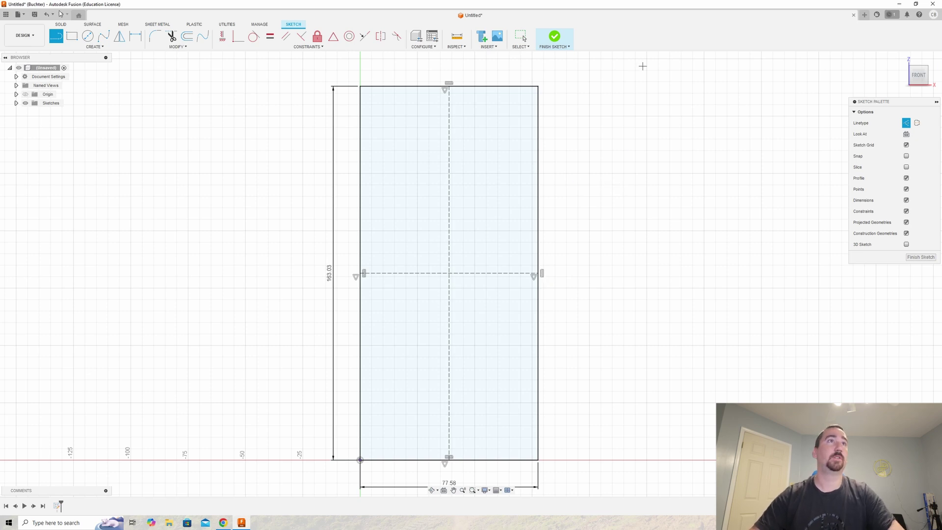
Place five sketch points along the curve of the rectangle's top-left corner.
scroll(377, 100, "up", 5)
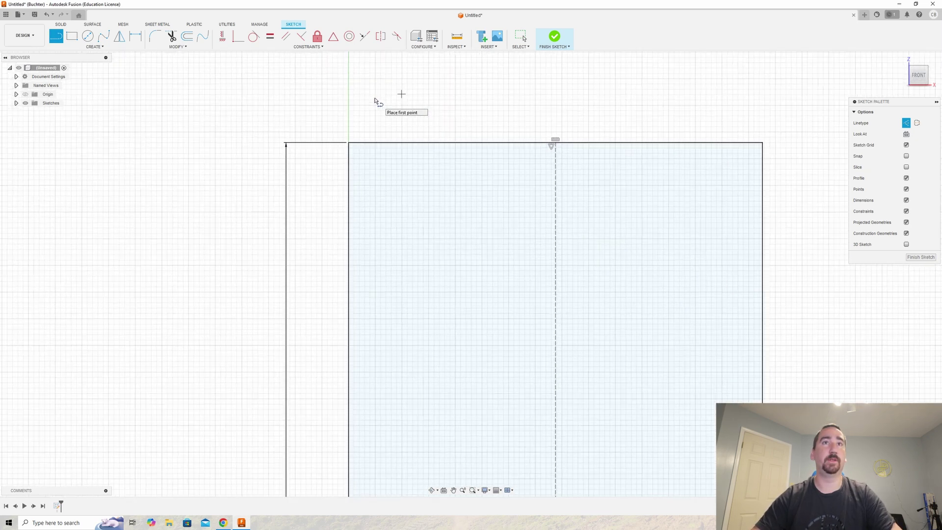
scroll(376, 101, "up", 5)
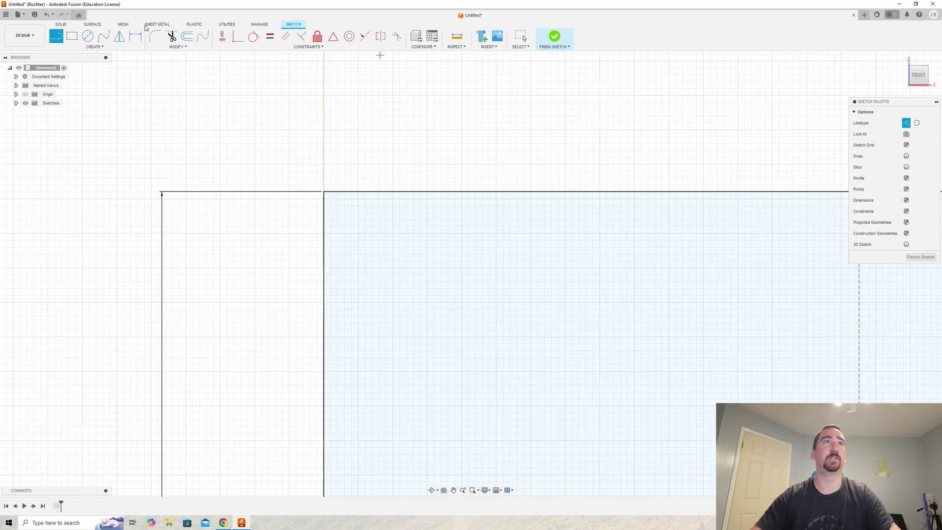
key("Escape")
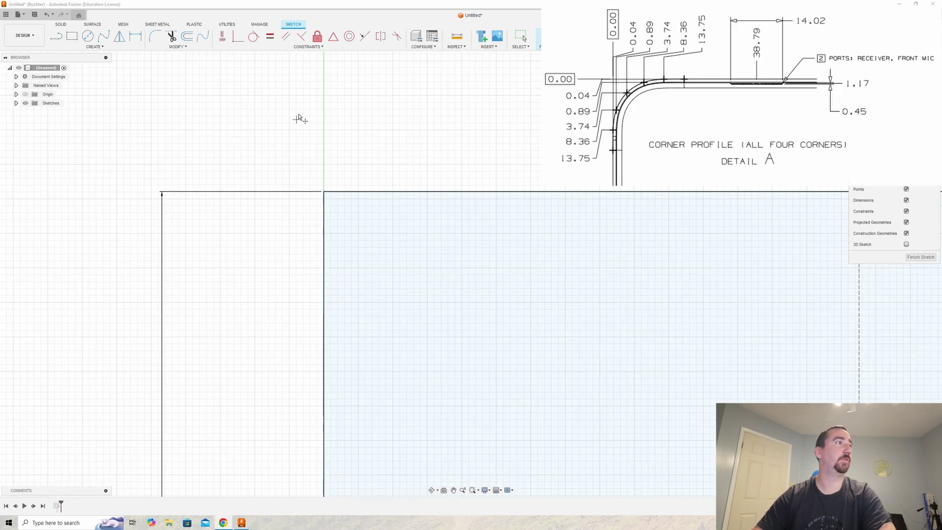
left_click(104, 47)
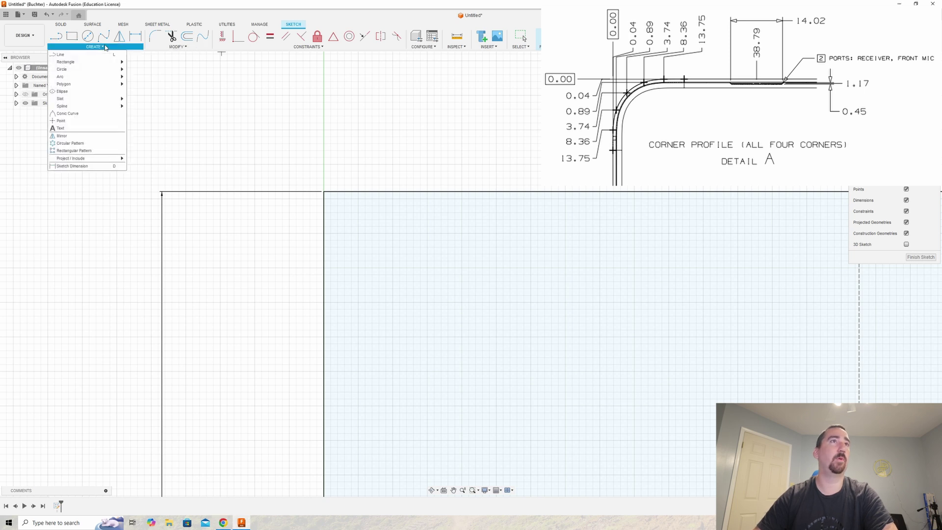
left_click(89, 121)
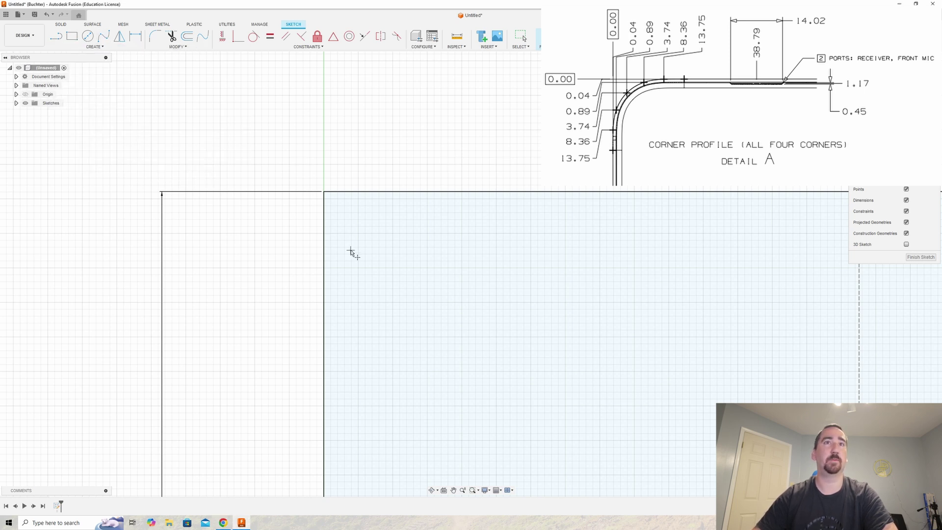
left_click(334, 255)
left_click(343, 230)
left_click(353, 213)
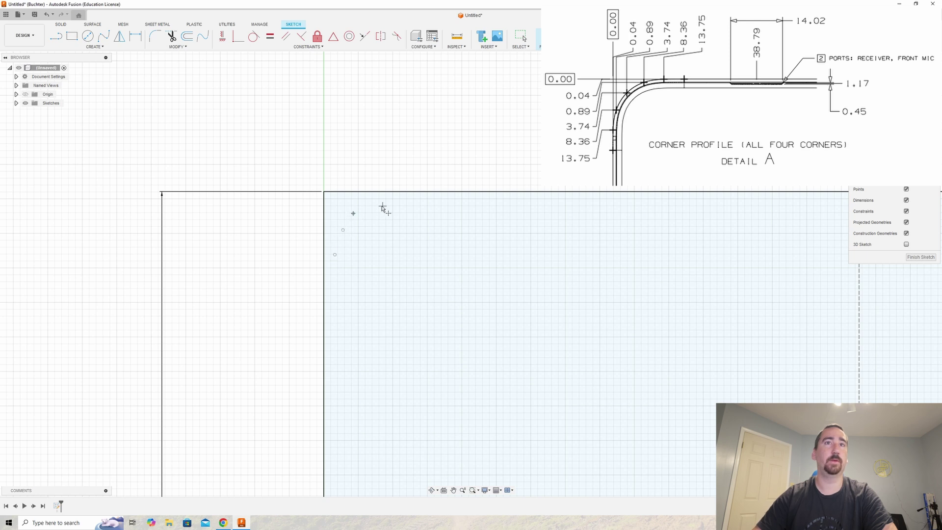
left_click(375, 204)
left_click(401, 199)
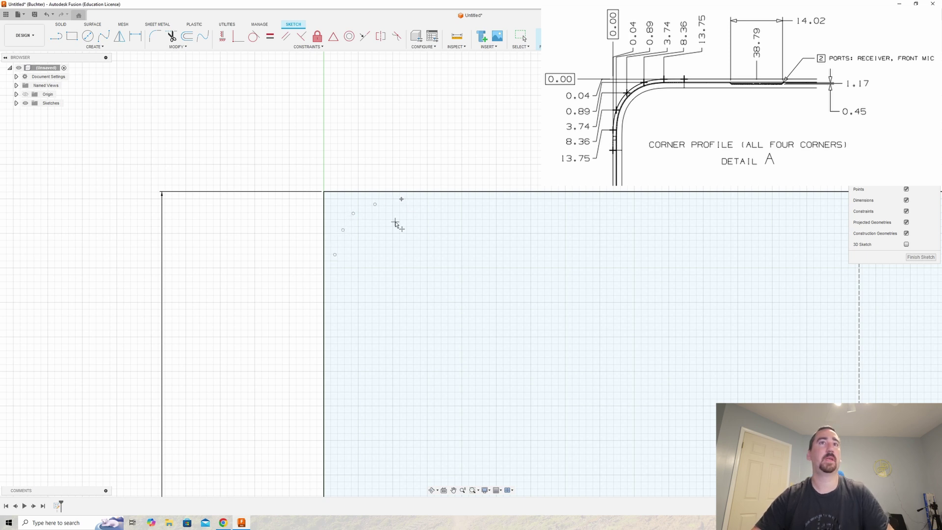
key("Escape")
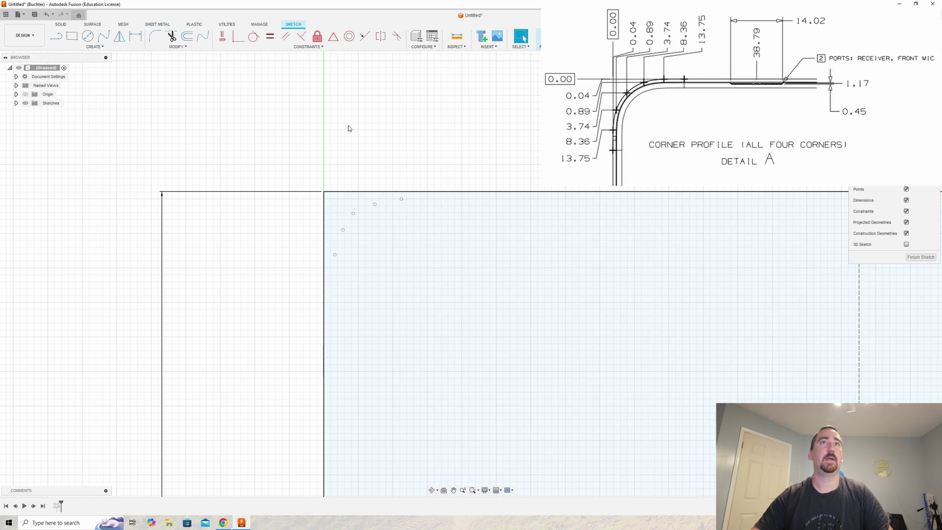
Dimension the two outermost corner points 0.04 and 0.89 mm below the top edge.
left_click(136, 37)
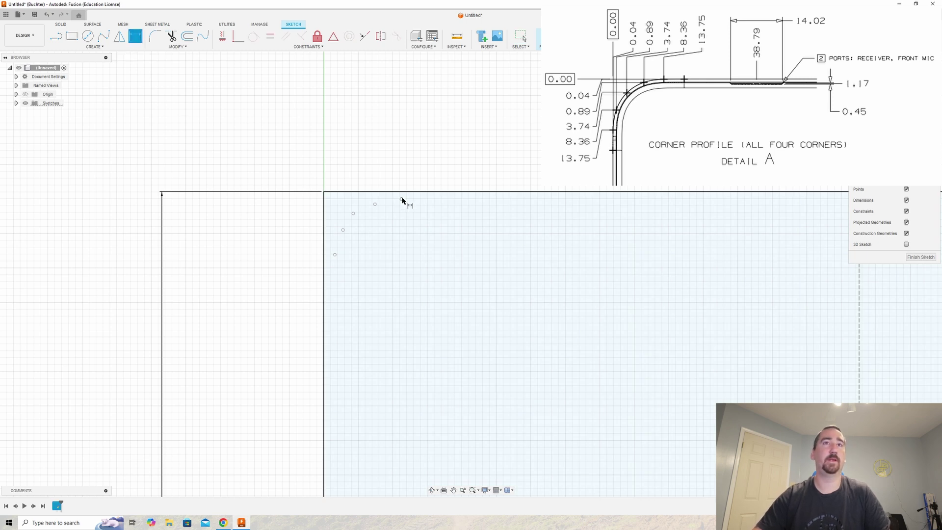
key("Escape")
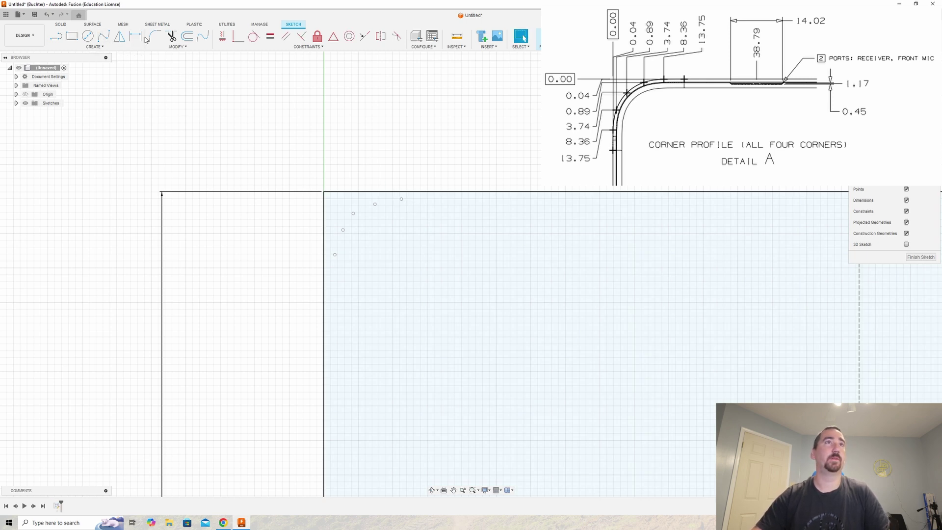
left_click(138, 39)
left_click(401, 198)
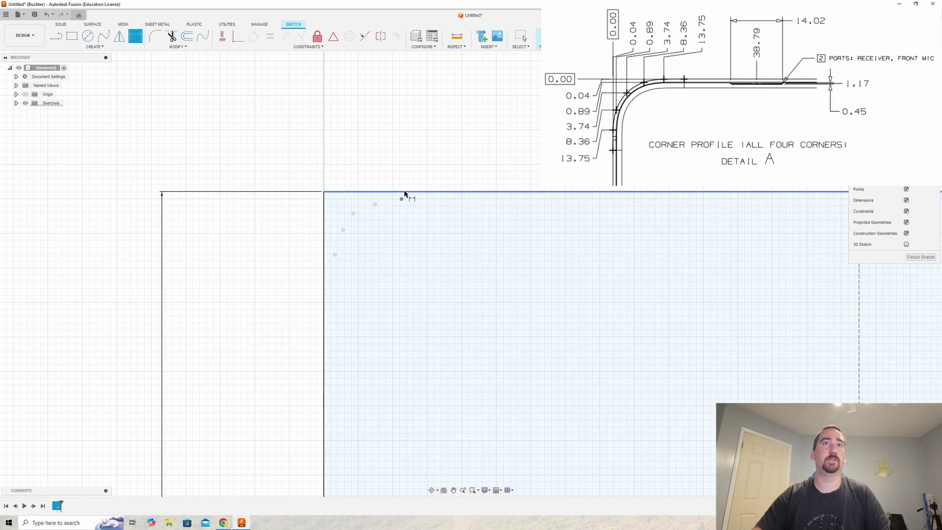
left_click(405, 192)
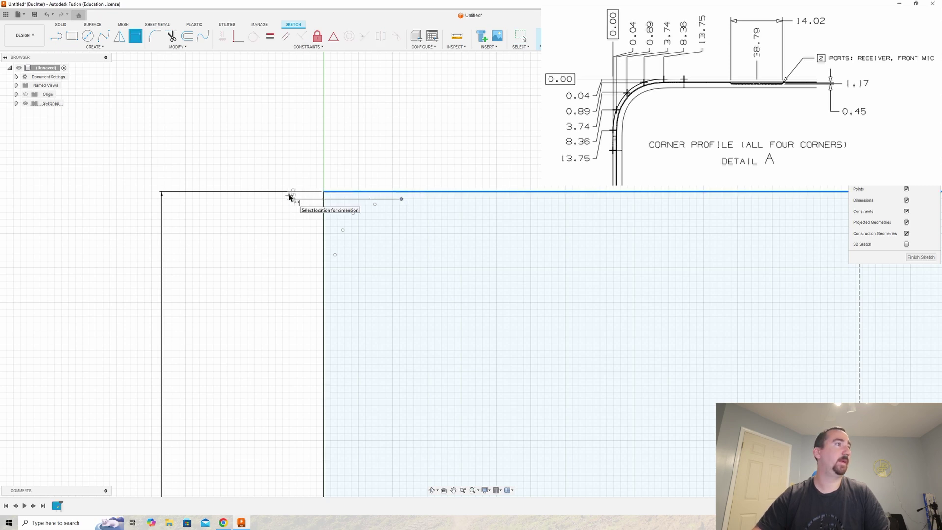
left_click(290, 196)
type("0")
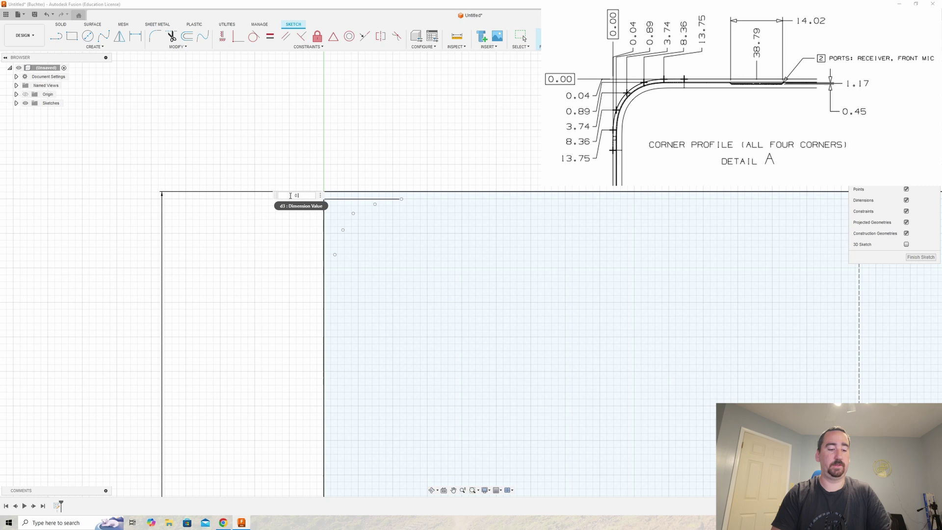
type(".04")
key("Return")
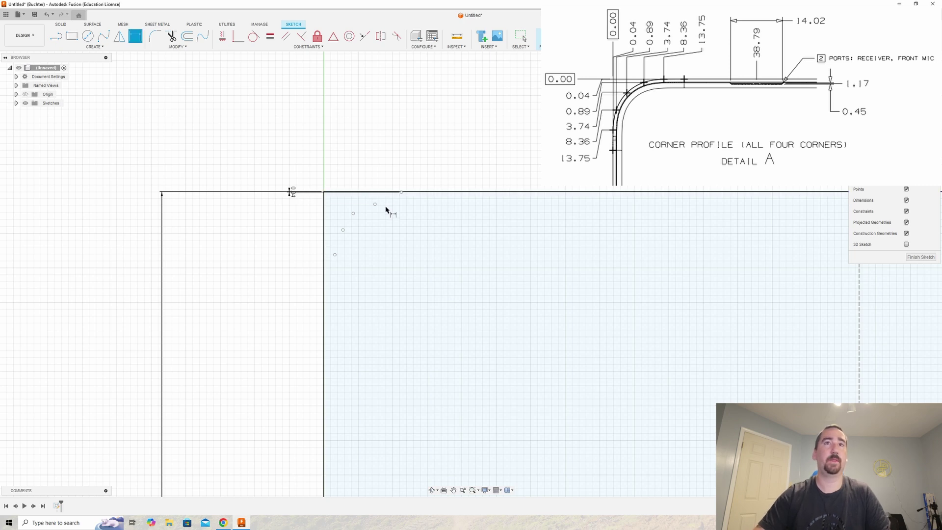
left_click(374, 205)
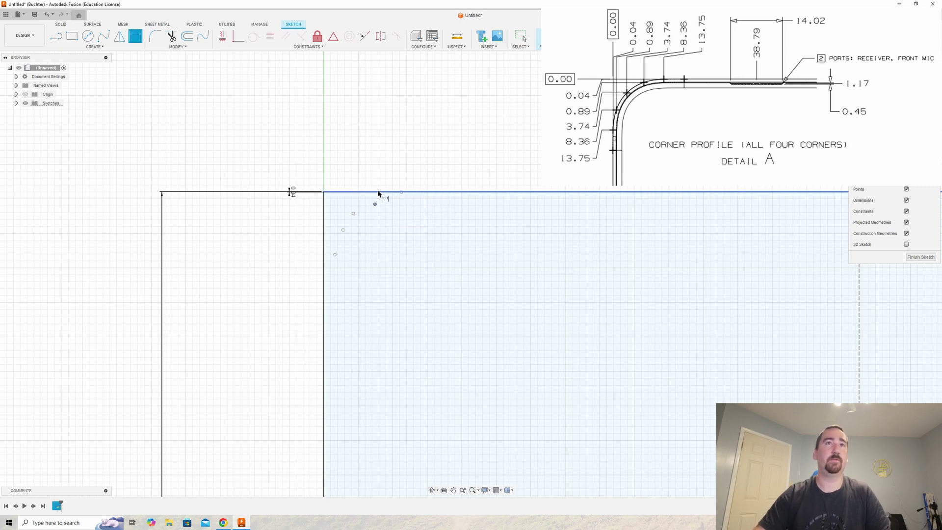
left_click(378, 192)
left_click(290, 209)
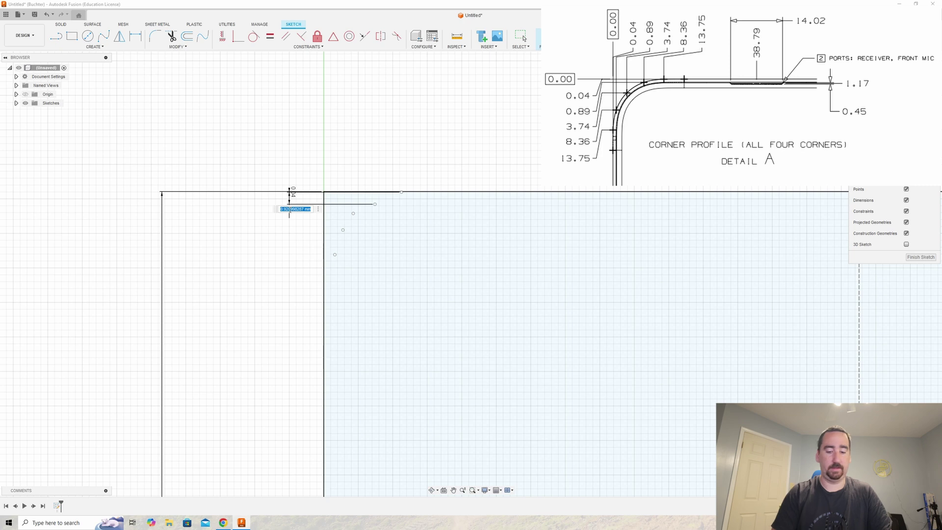
type("0.89")
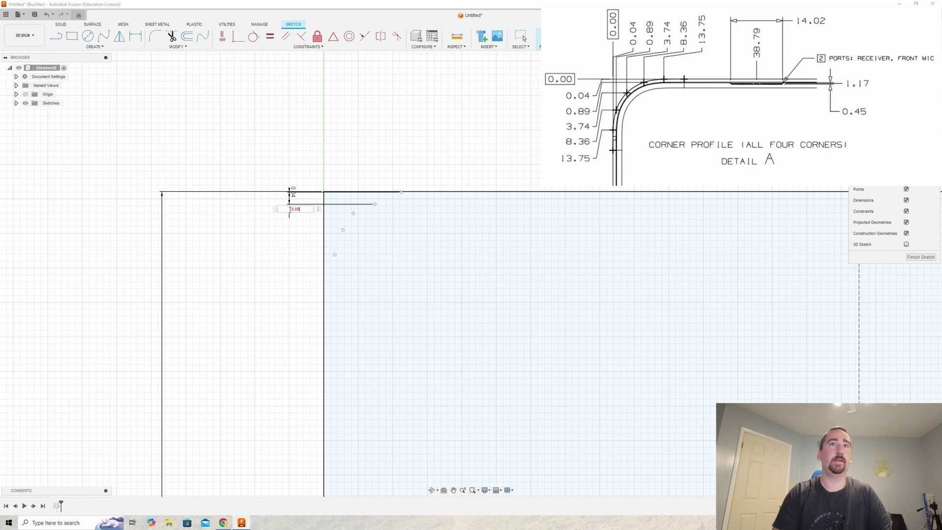
key("Return")
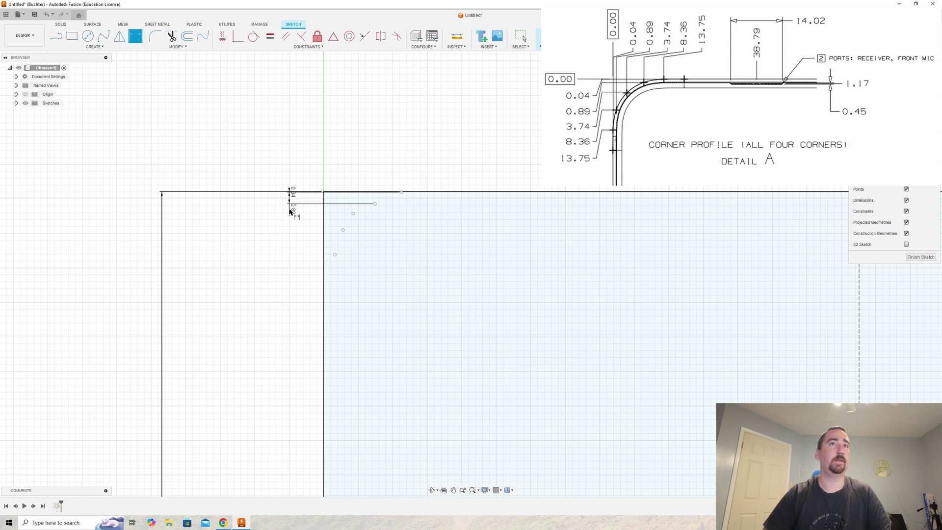
Dimension the remaining three corner points 3.74, 8.36 and 13.75 mm below the top edge.
left_click(354, 214)
left_click(361, 193)
left_click(289, 223)
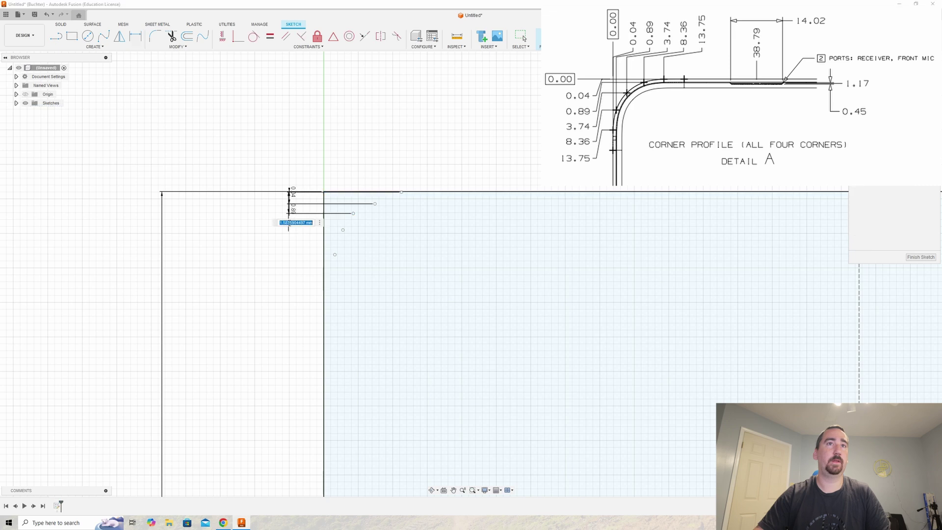
type("3")
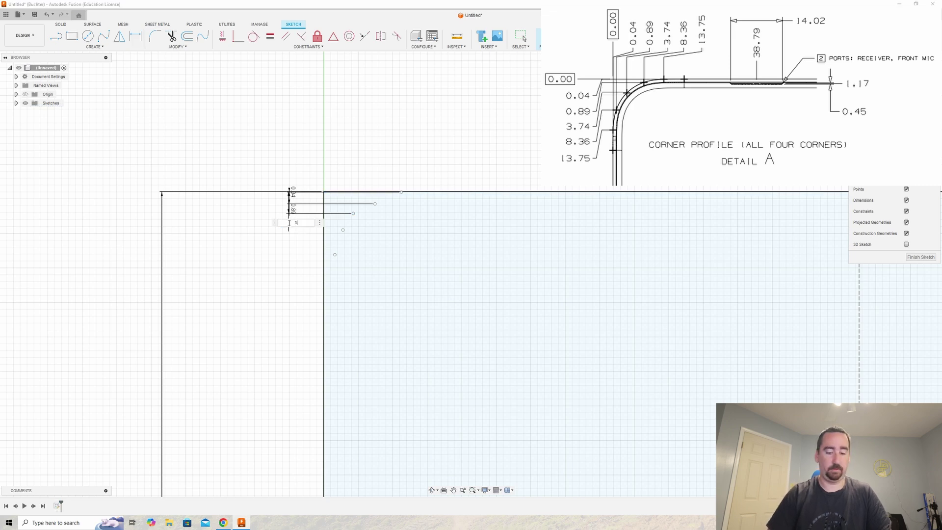
type(".74")
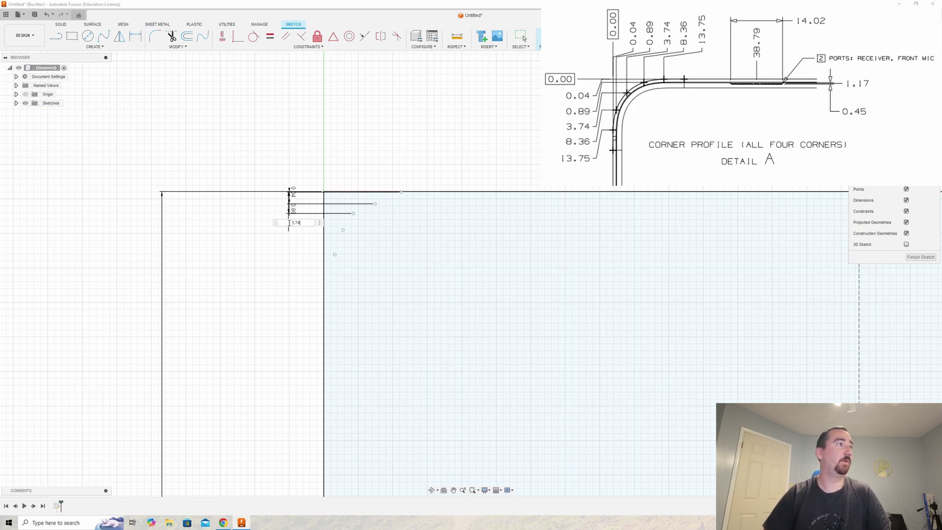
key("Return")
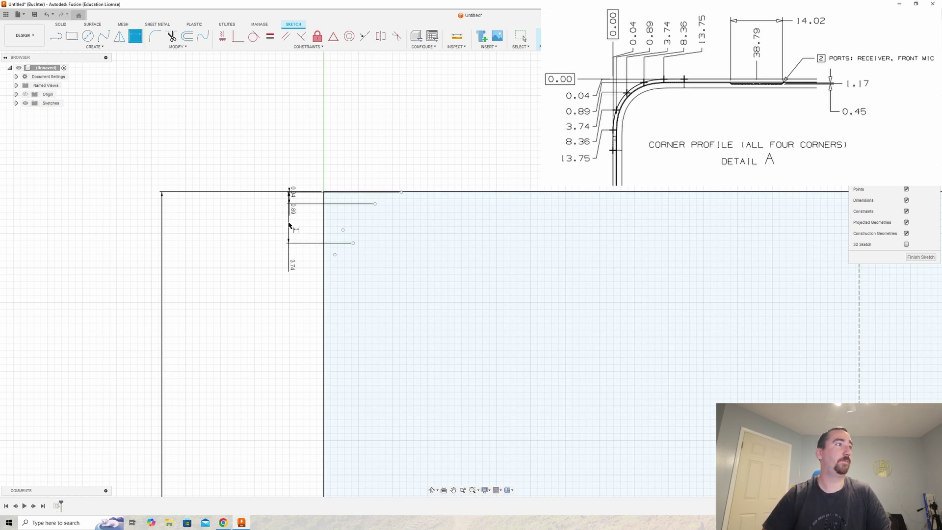
left_click(342, 230)
left_click(353, 192)
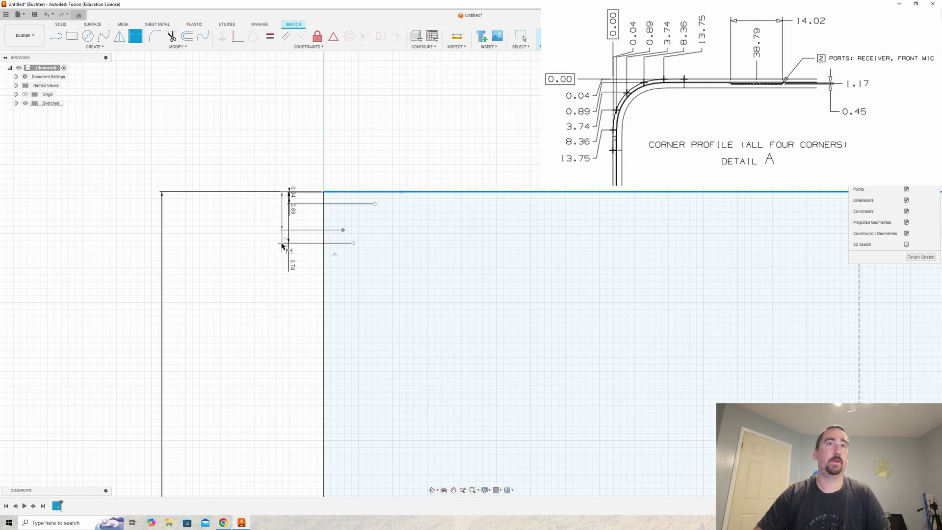
left_click(280, 245)
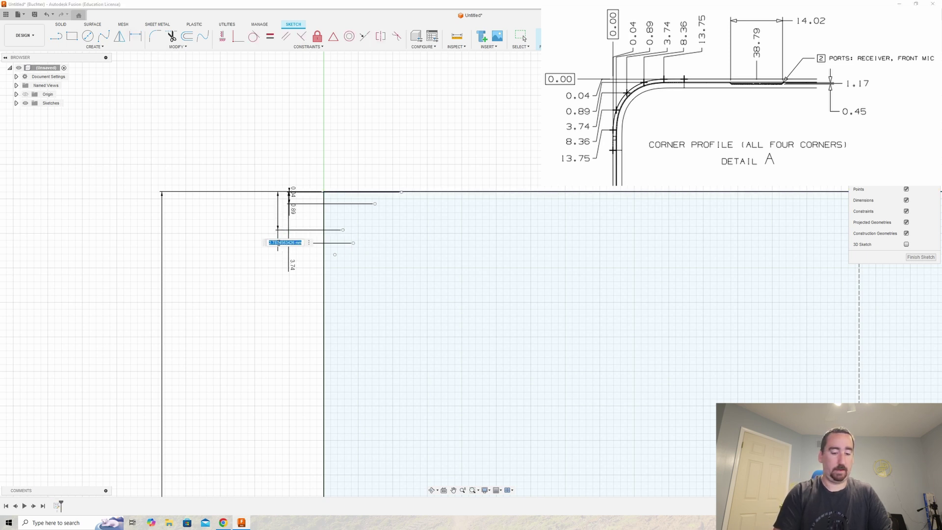
type("8")
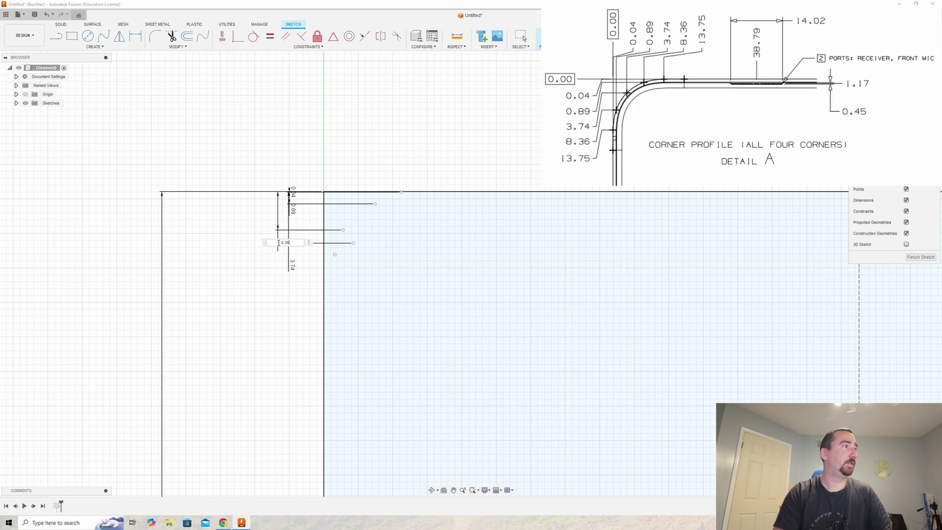
type(".36")
key("Return")
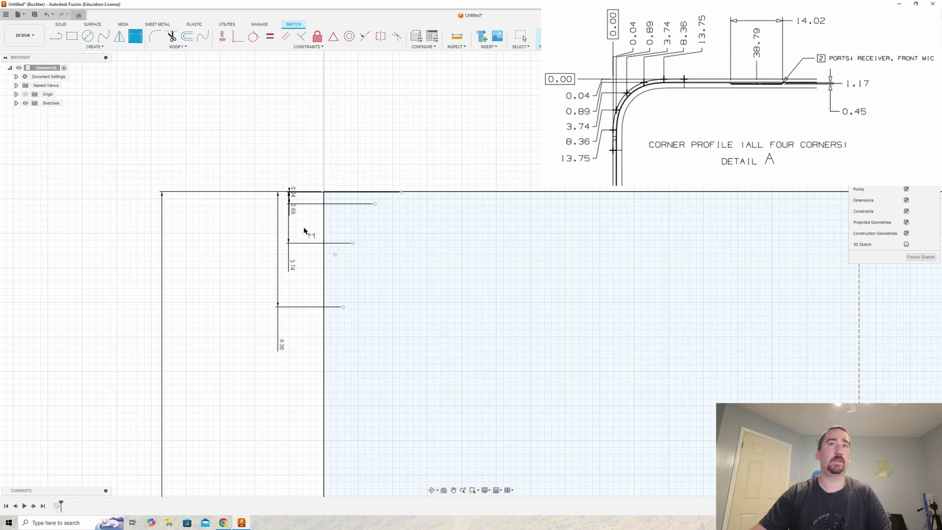
left_click(334, 255)
left_click(358, 192)
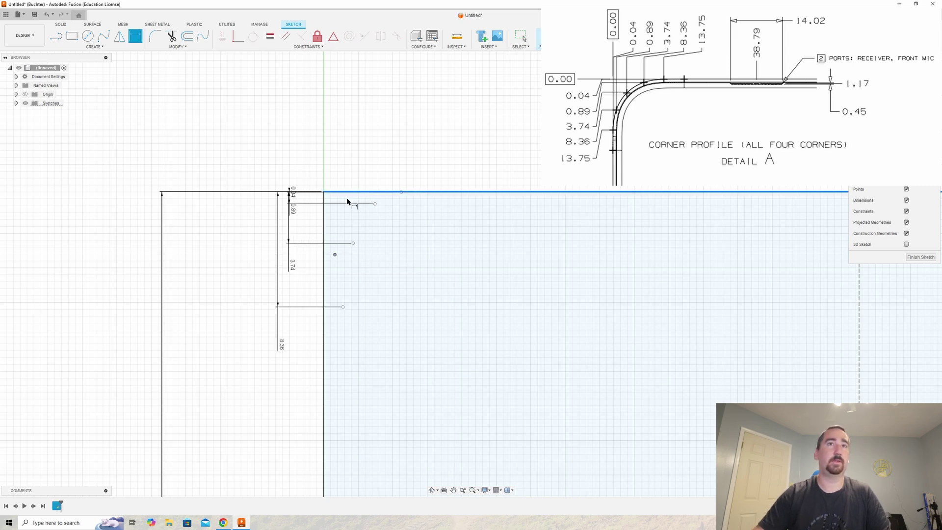
left_click(248, 253)
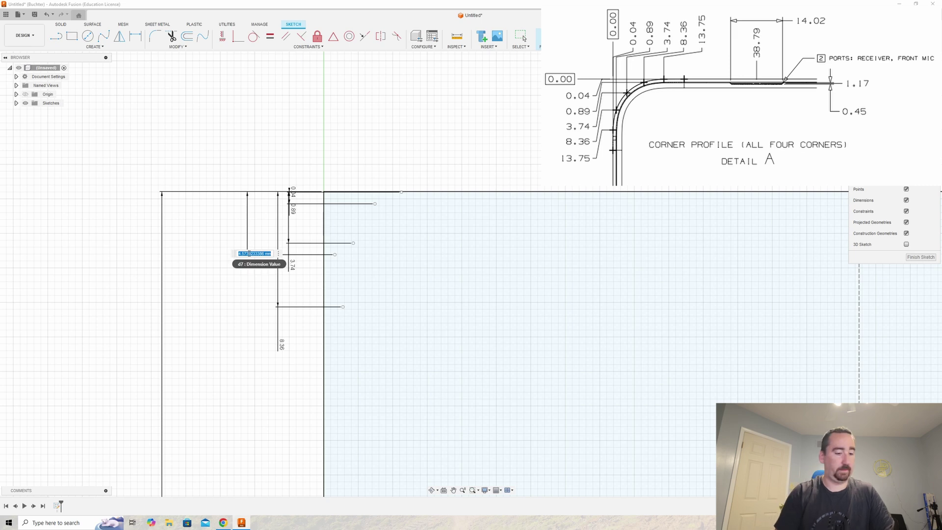
type("13")
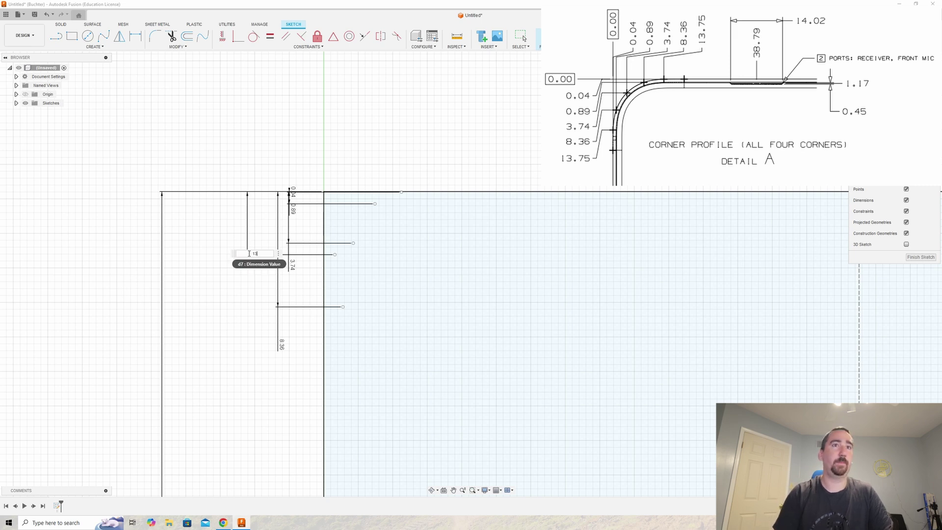
type(".75")
key("Return")
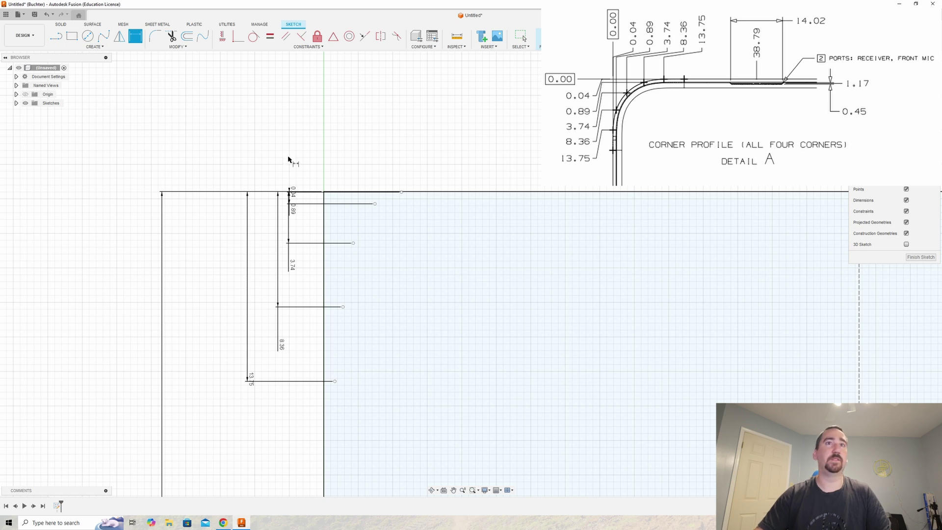
Dimension the two upper corner points 13.75 and 8.36 mm from the side edge.
left_click(401, 192)
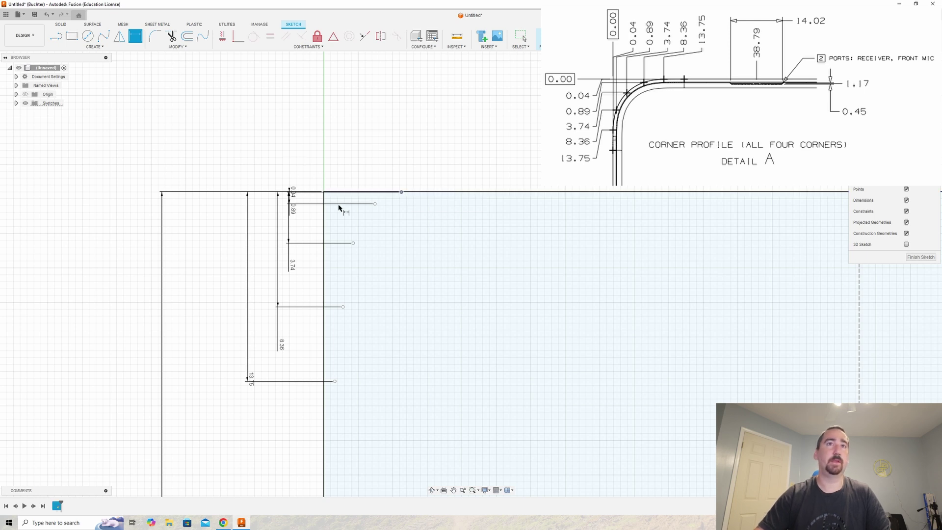
left_click(324, 211)
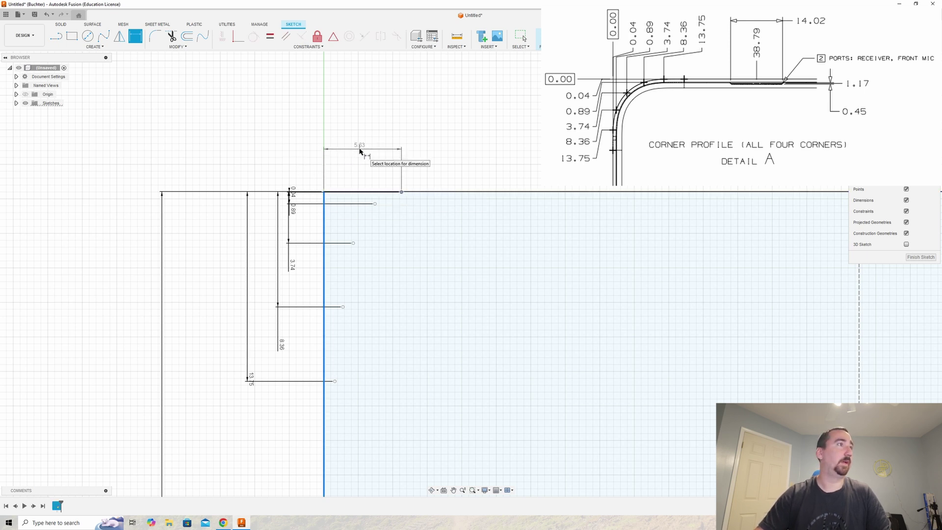
left_click(360, 149)
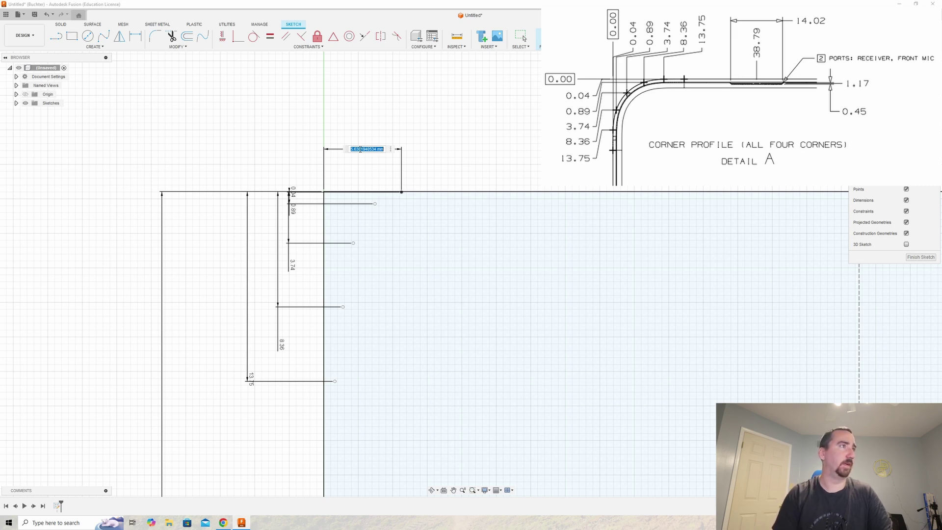
type("13.75")
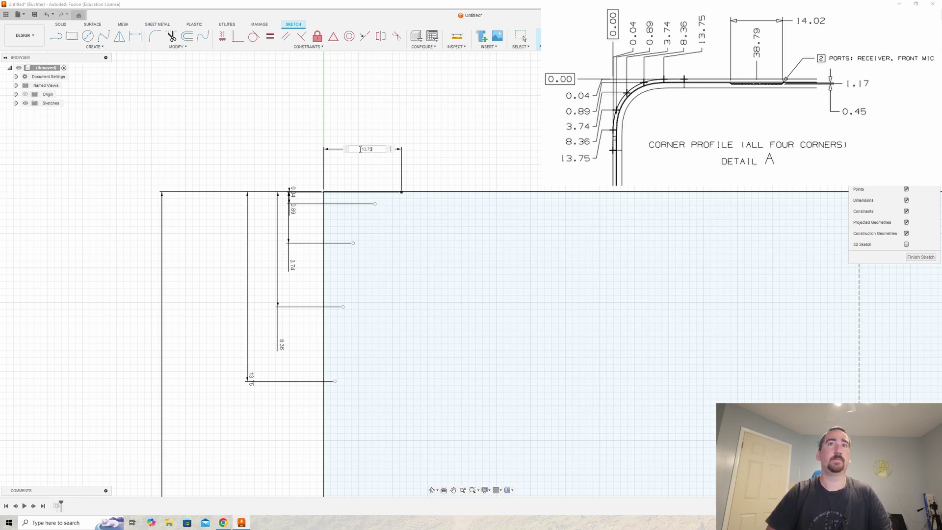
key("Return")
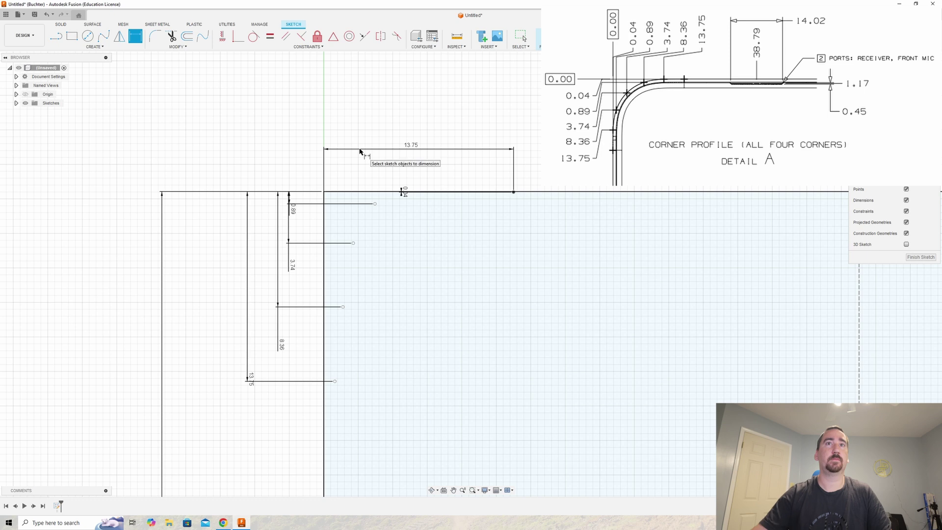
left_click(375, 205)
left_click(324, 199)
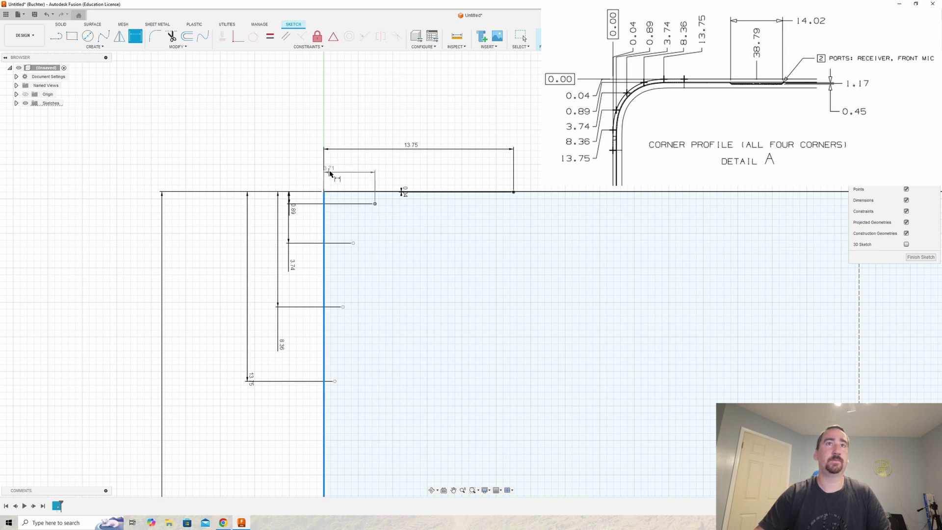
left_click(339, 171)
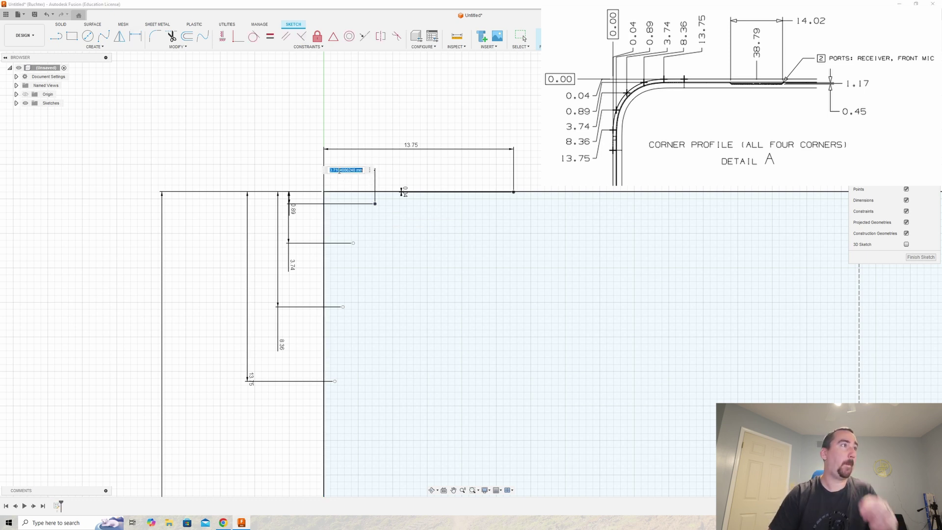
type("8")
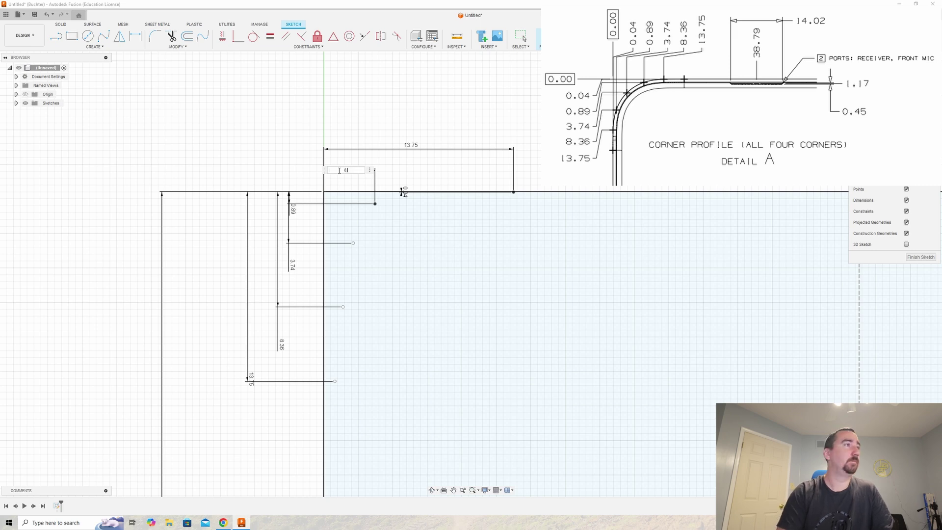
type(".36")
key("Return")
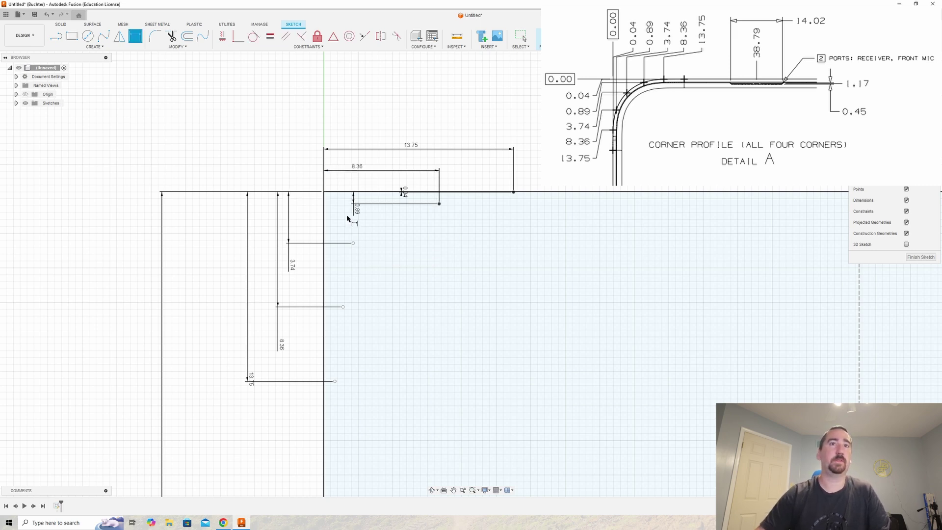
Dimension the lower three corner points 3.74, 0.89 and 0.04 mm from the side edge.
left_click(325, 208)
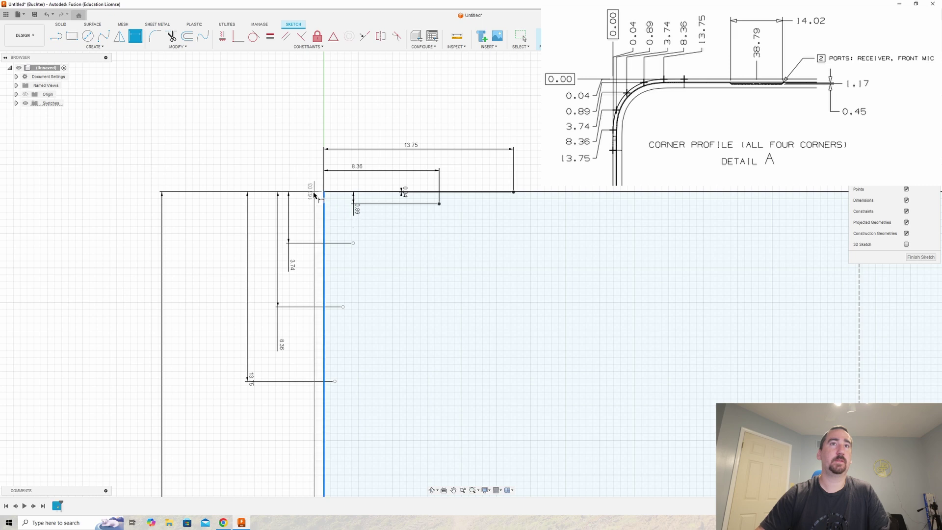
left_click(353, 243)
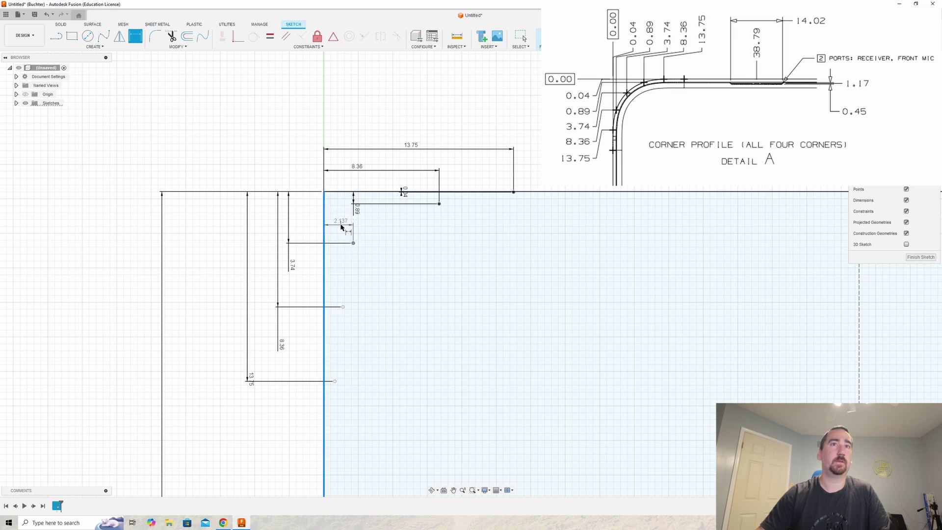
left_click(341, 226)
type("3")
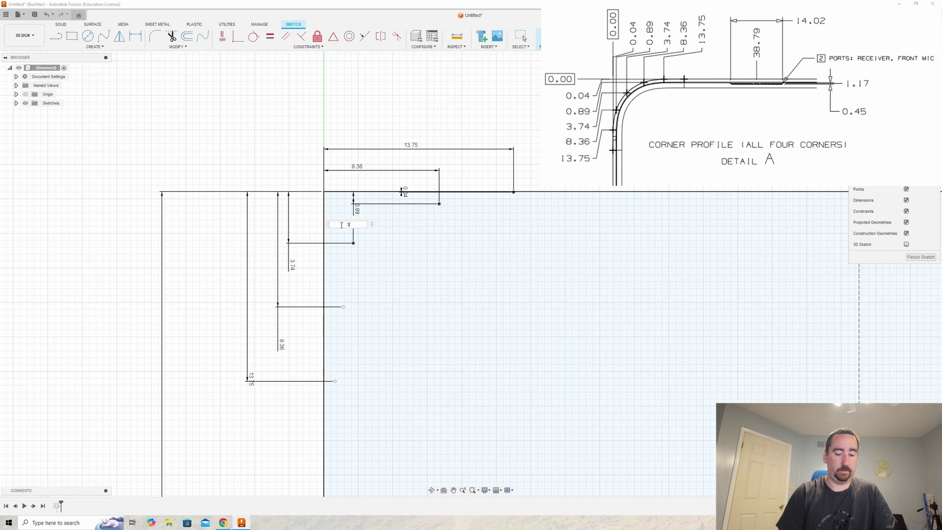
type(".74")
key("Return")
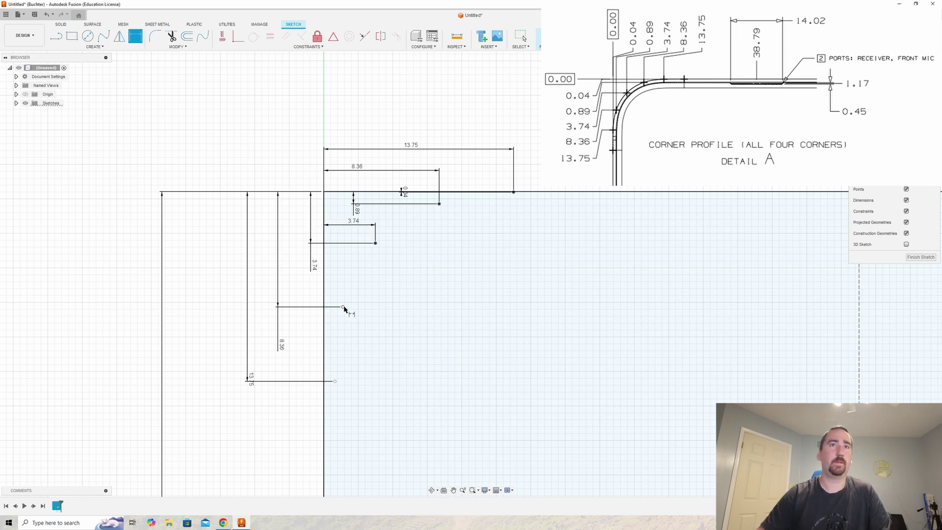
left_click(325, 301)
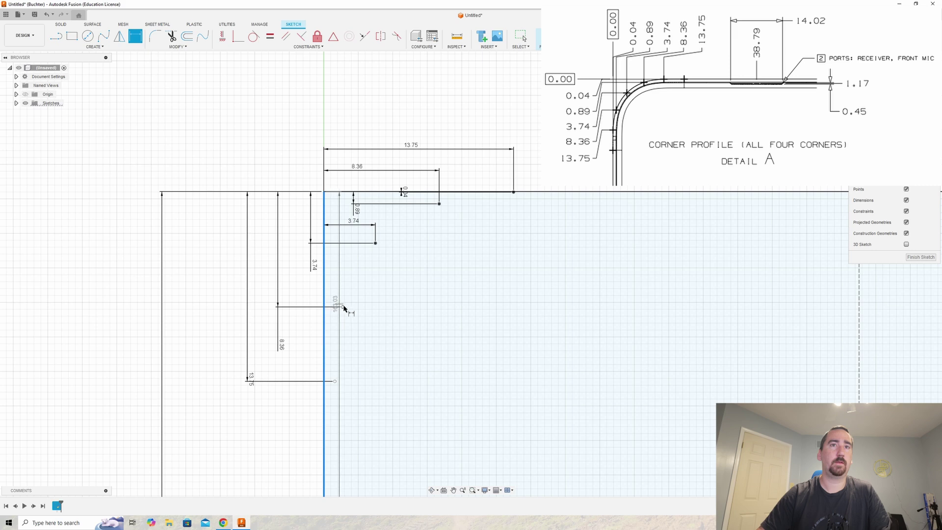
left_click(343, 307)
left_click(340, 277)
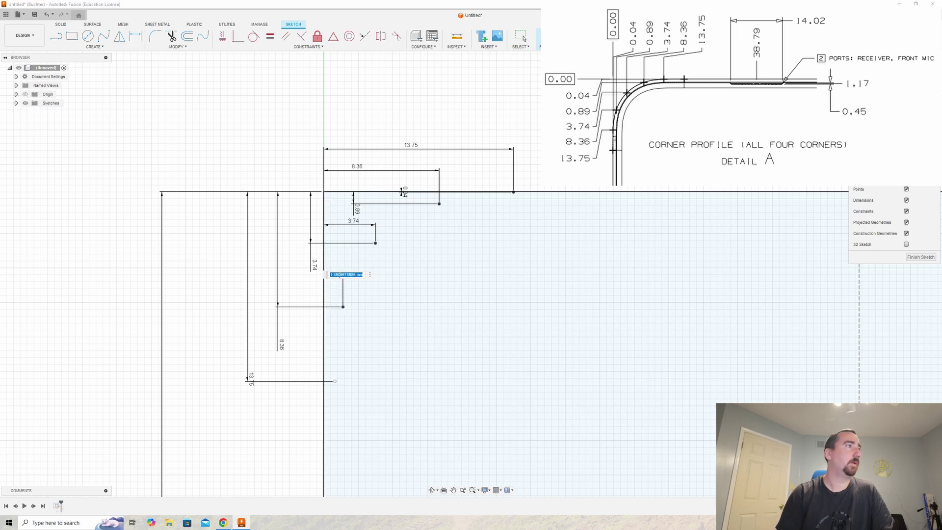
type("0.8")
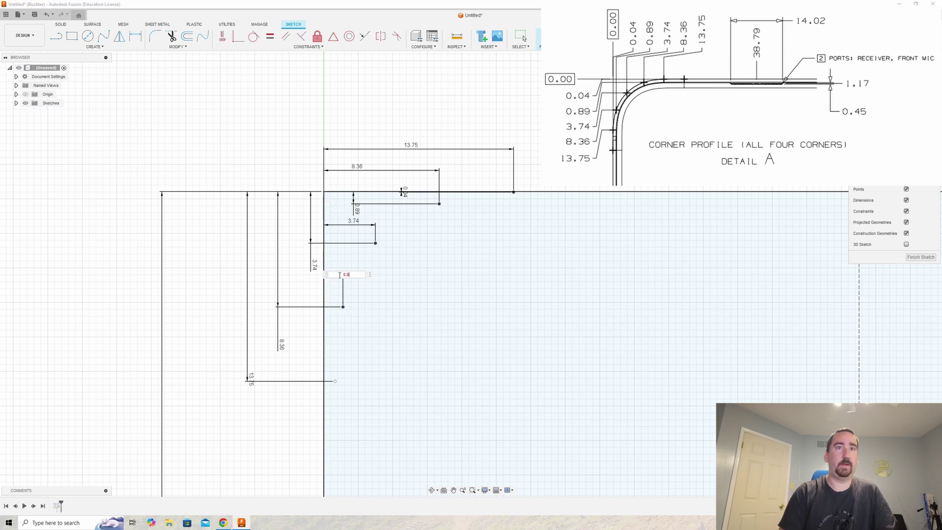
type("9")
key("Return")
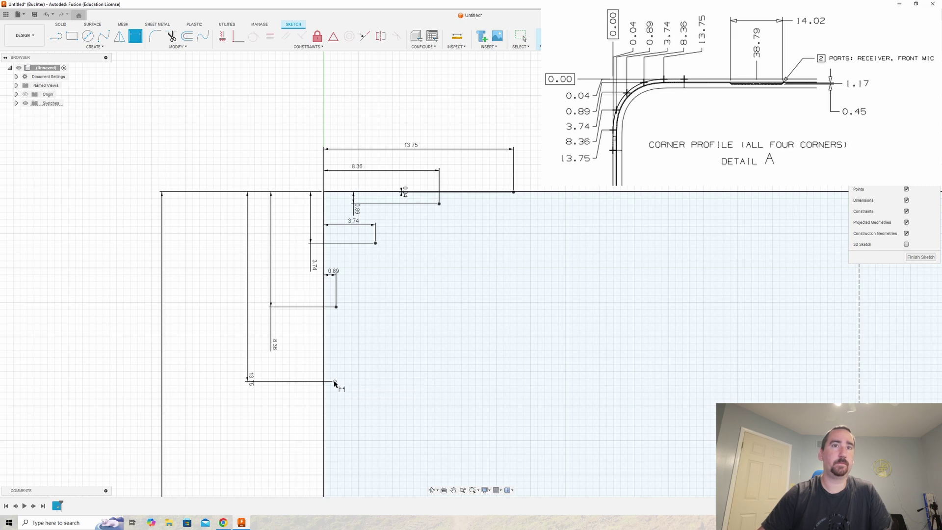
left_click(324, 378)
left_click(334, 381)
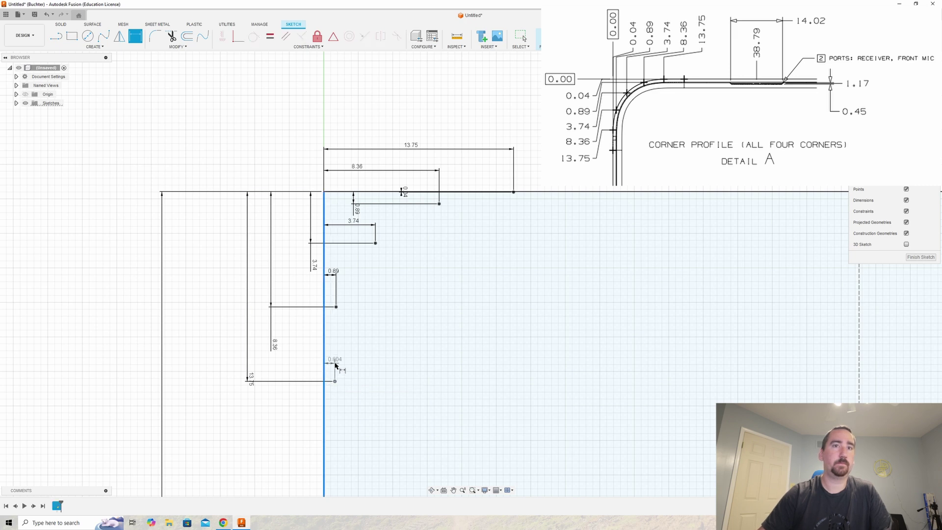
left_click(335, 366)
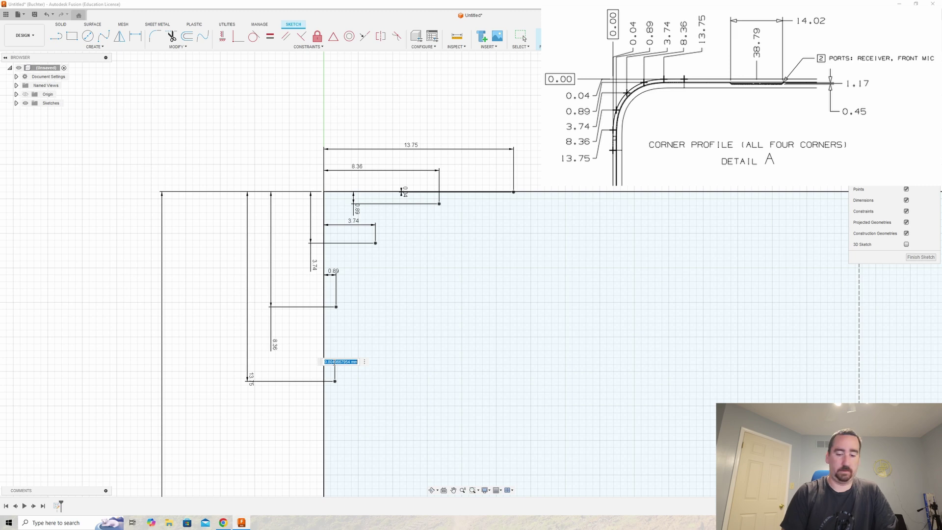
type("0.04")
key("Return")
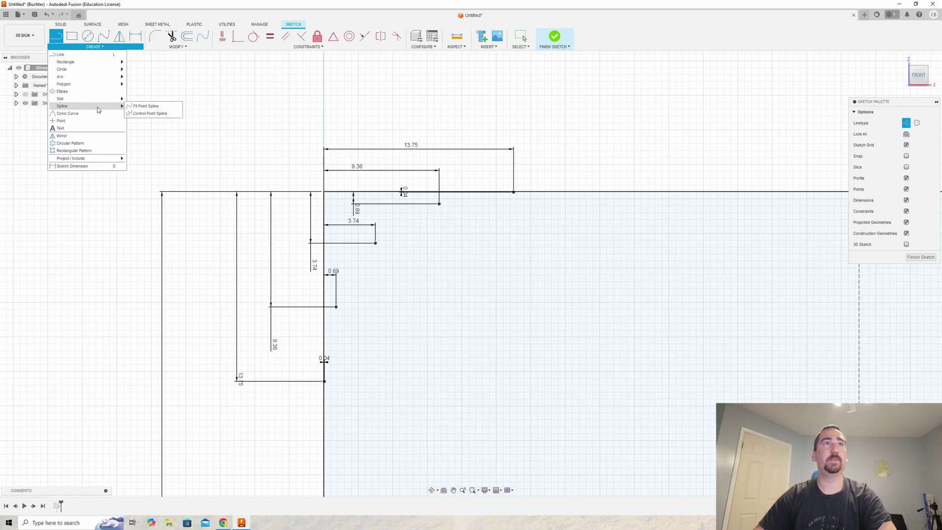
Draw a fit-point spline through the dimensioned line ends down to the left edge.
left_click(146, 106)
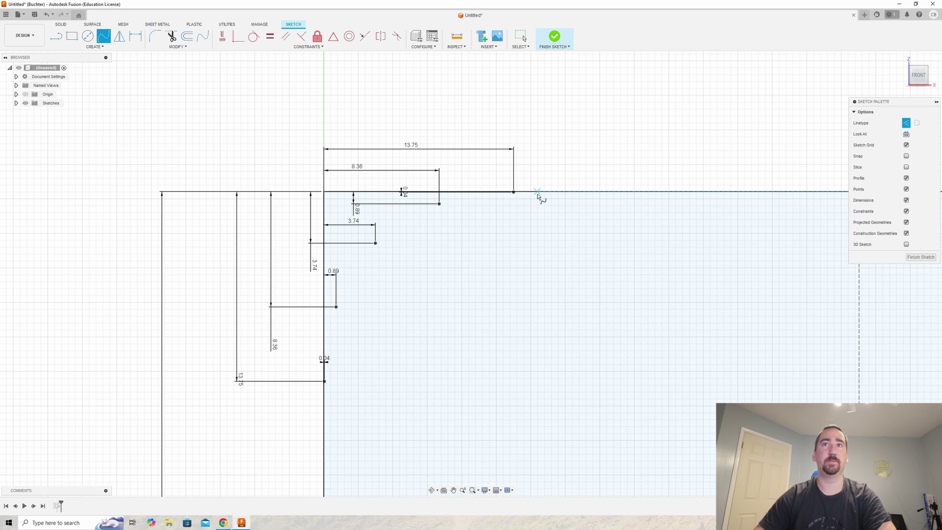
left_click(439, 204)
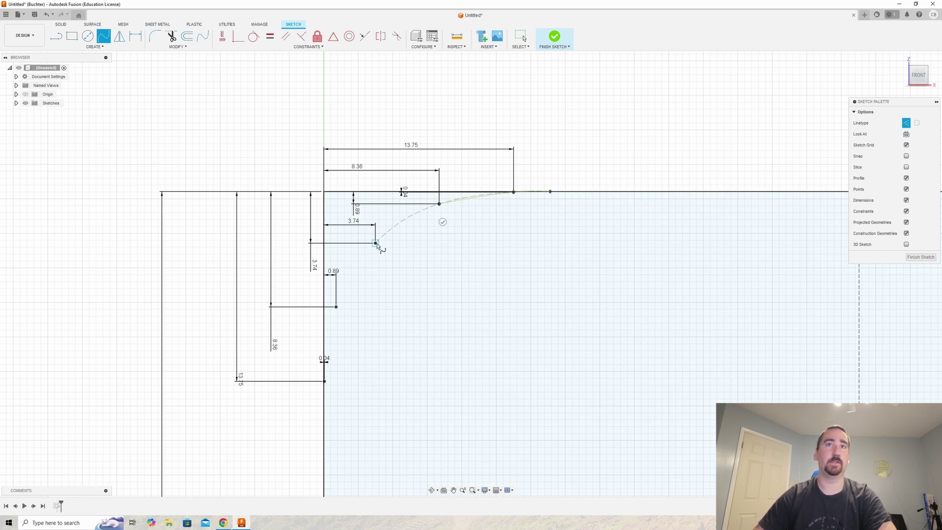
left_click(375, 243)
left_click(336, 307)
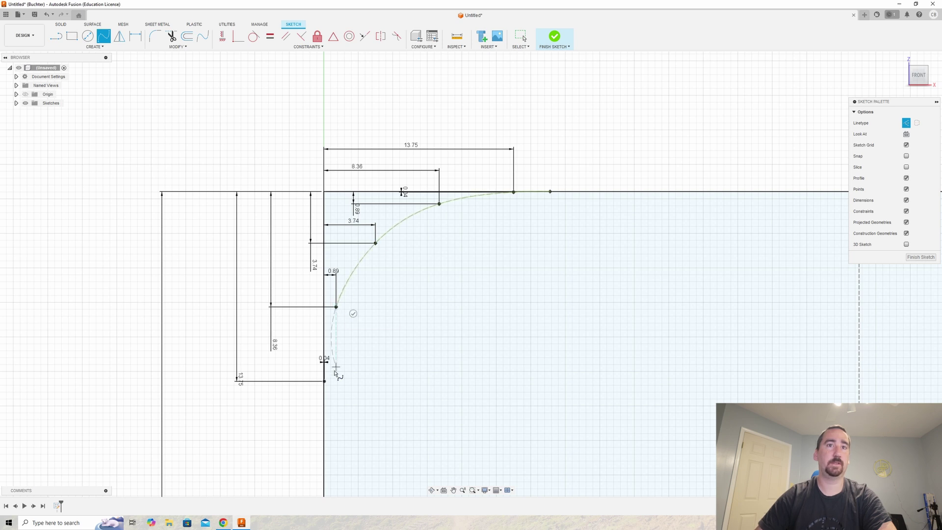
left_click(323, 422)
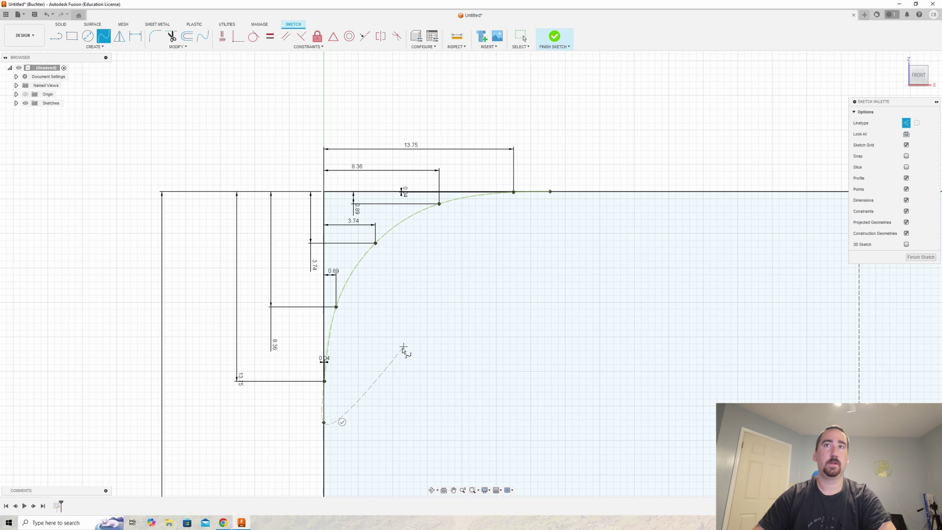
left_click(342, 421)
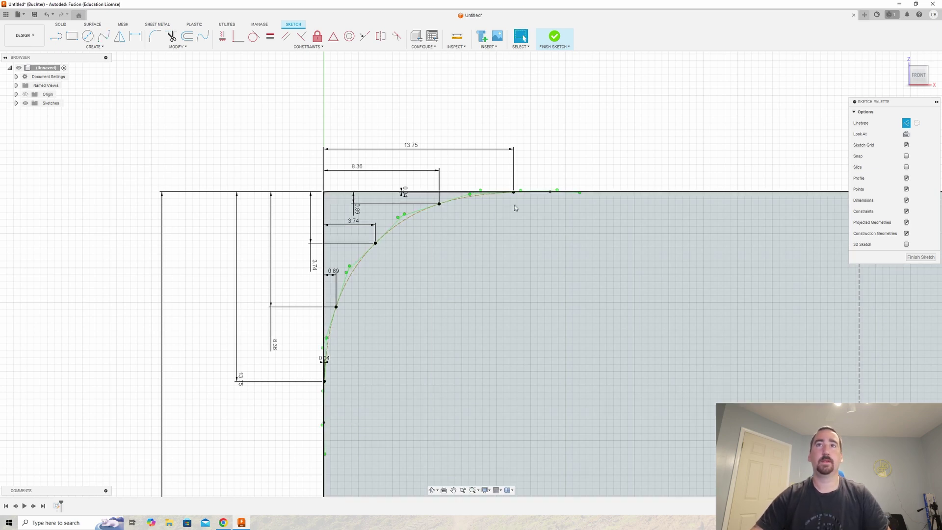
key("Escape")
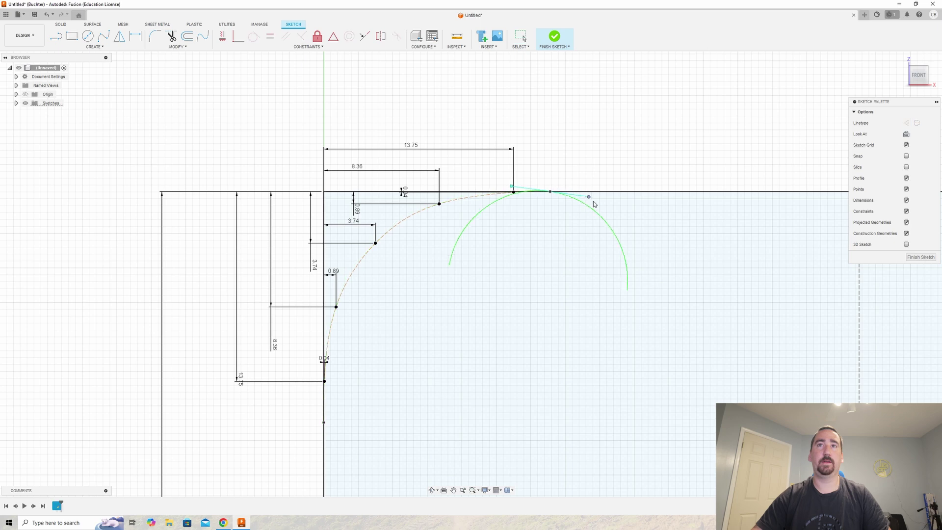
scroll(593, 202, "down", 2)
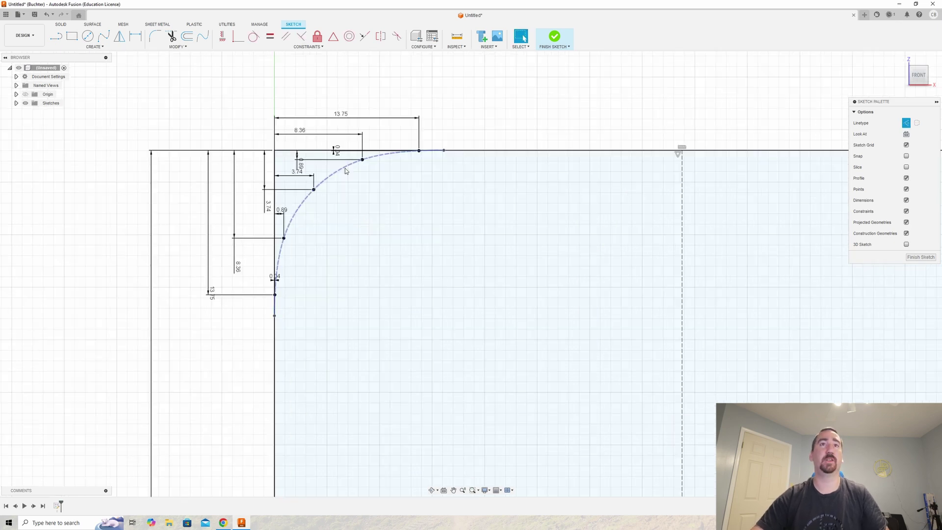
left_click(345, 169)
key("Escape")
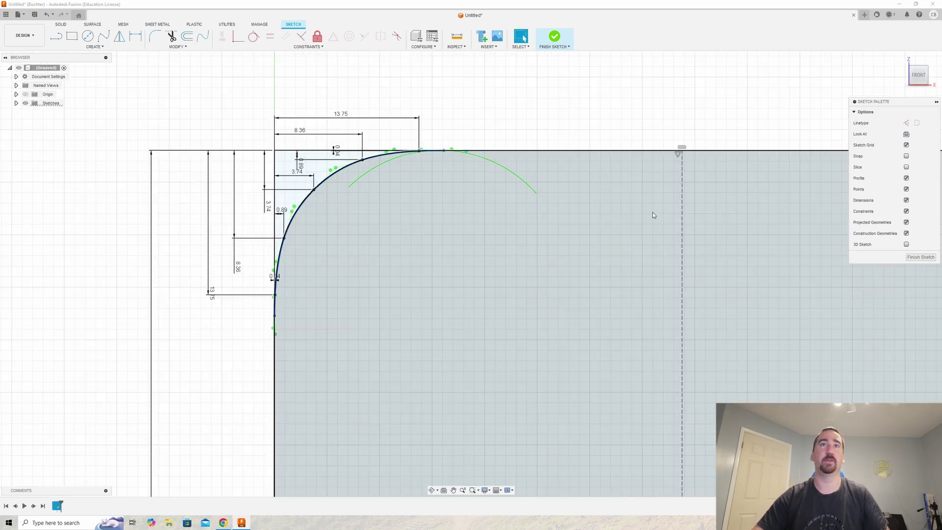
scroll(412, 181, "down", 3)
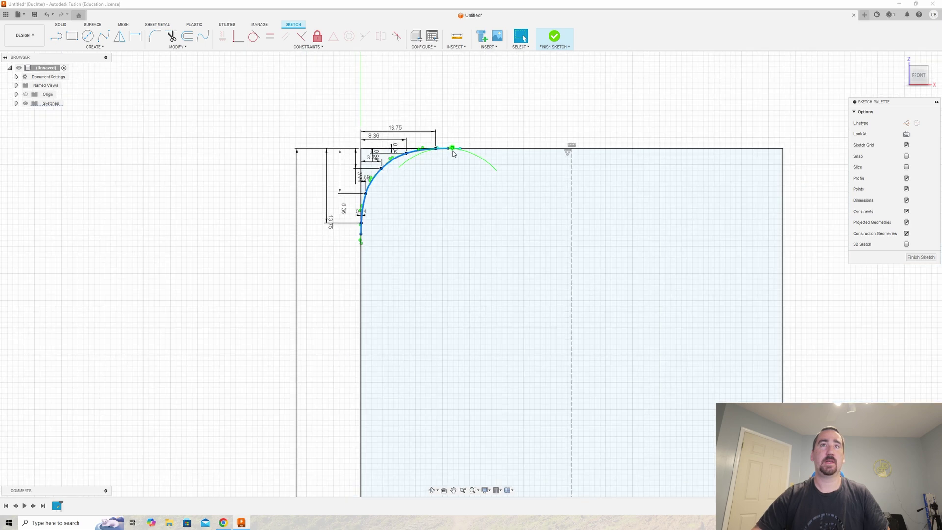
scroll(362, 166, "down", 1)
scroll(489, 165, "up", 1)
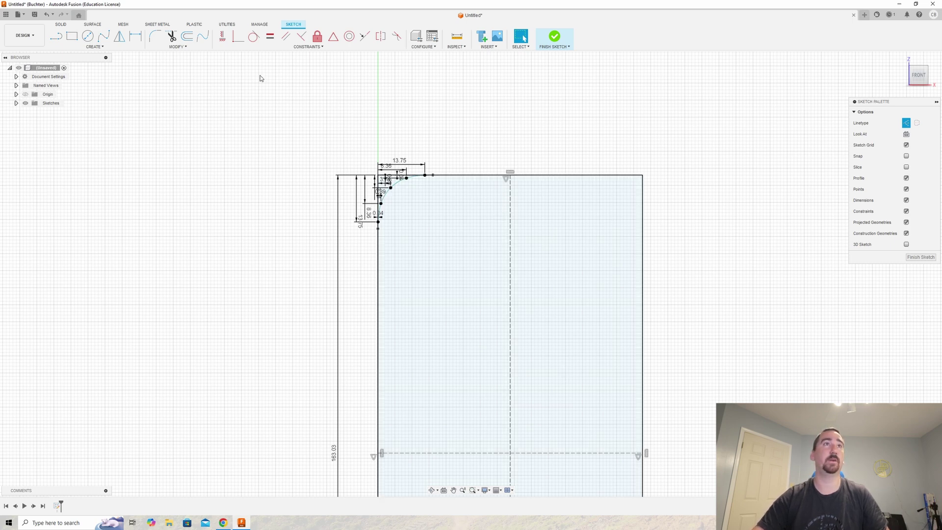
Mirror the top-left corner spline across the vertical centre line.
left_click(119, 36)
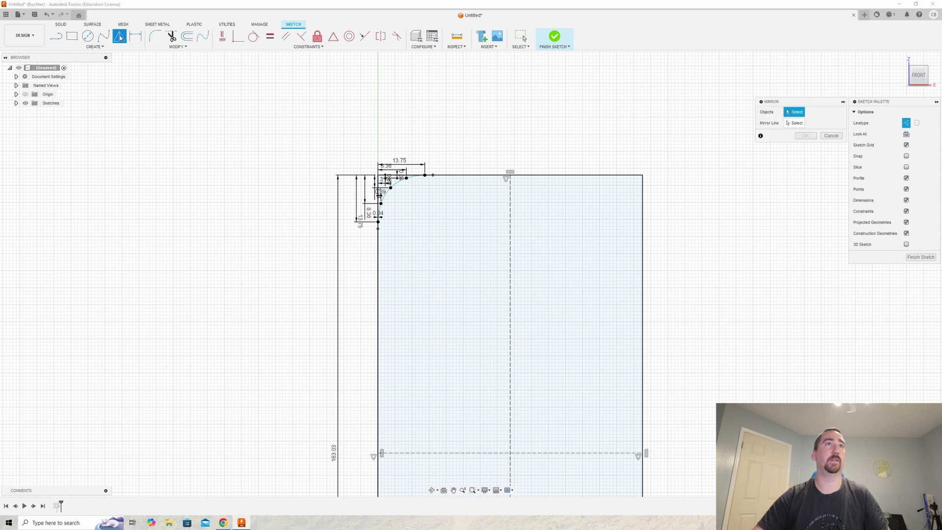
left_click(400, 182)
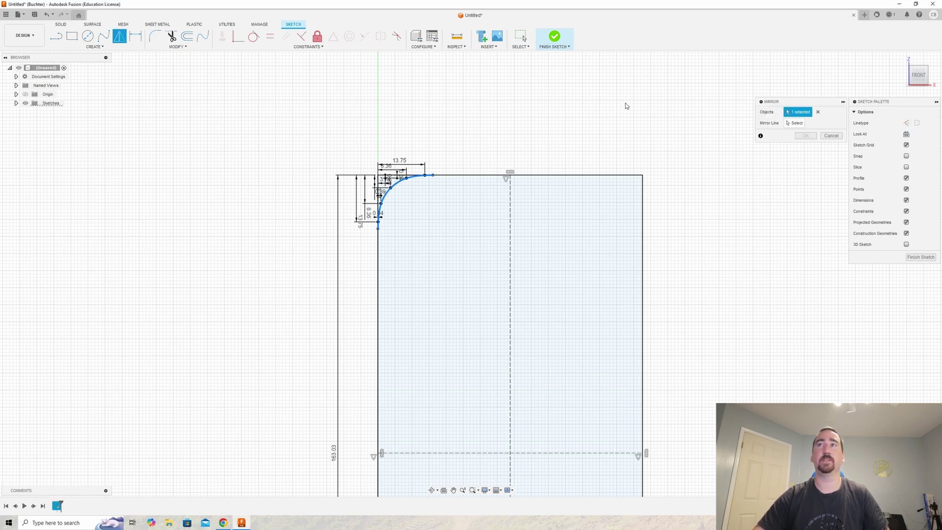
left_click(796, 125)
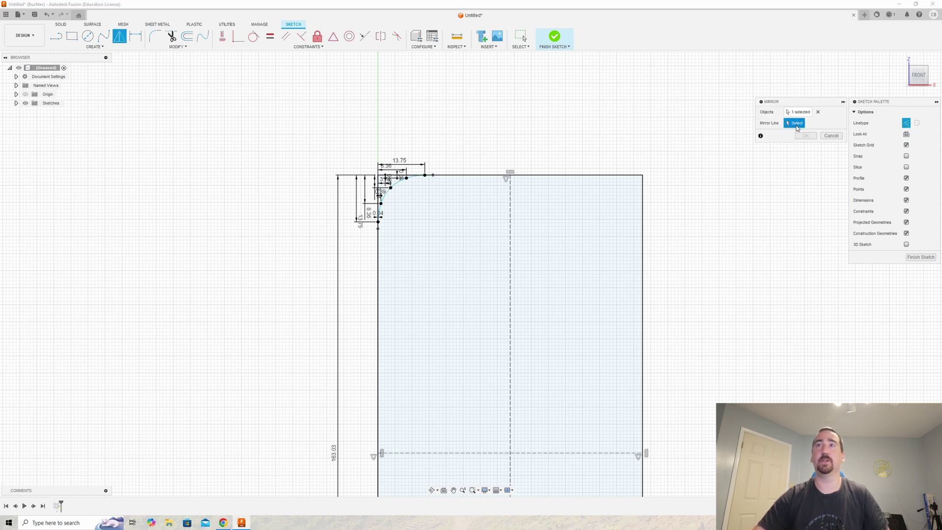
left_click(510, 217)
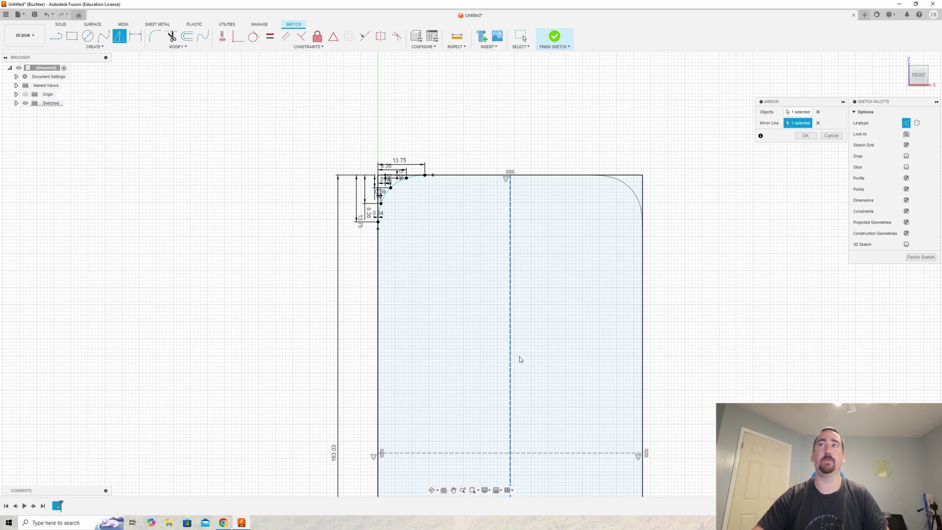
left_click(805, 137)
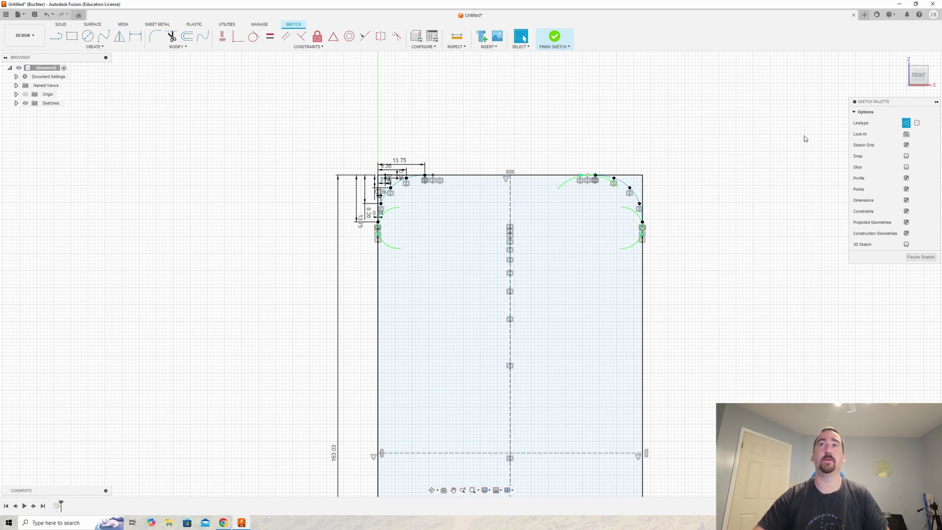
scroll(515, 103, "down", 2)
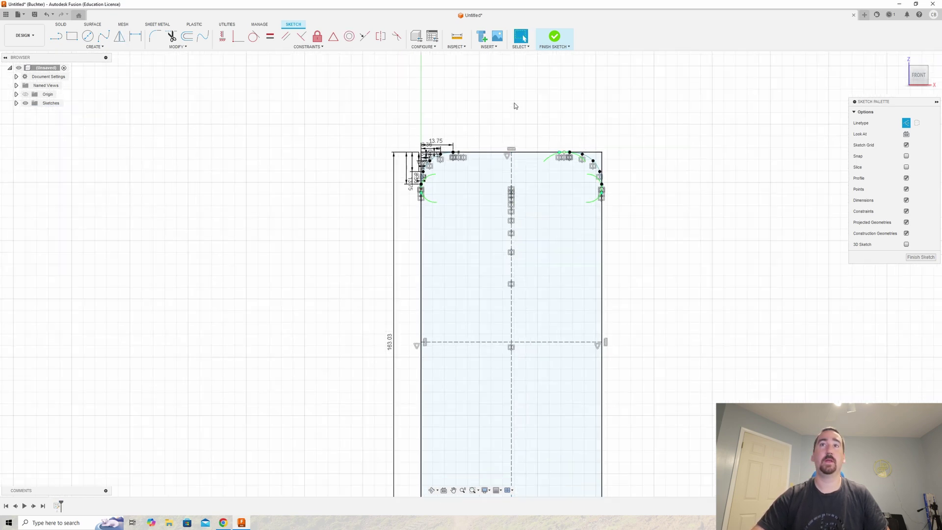
scroll(522, 155, "up", 4)
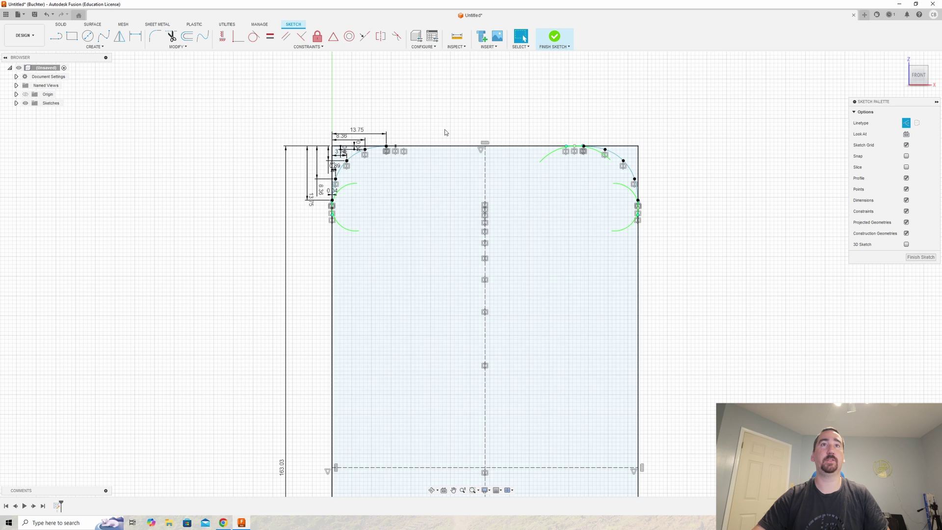
Mirror both top corner splines across the horizontal centre line to the bottom.
left_click(123, 36)
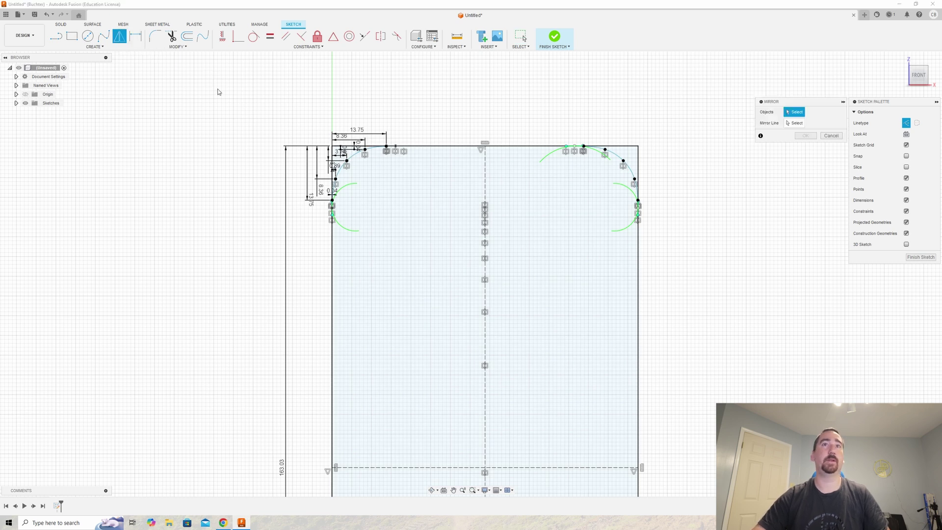
left_click(348, 161)
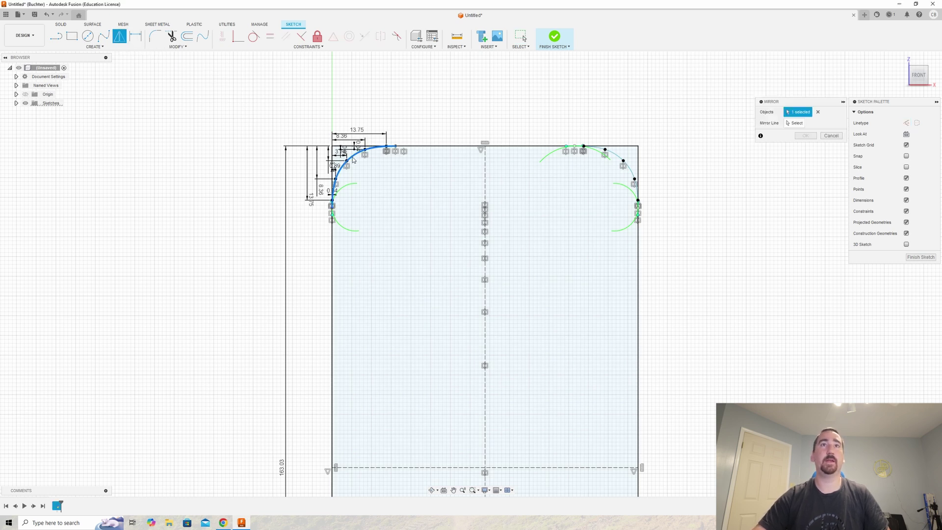
left_click(630, 169)
left_click(794, 123)
scroll(468, 193, "down", 3)
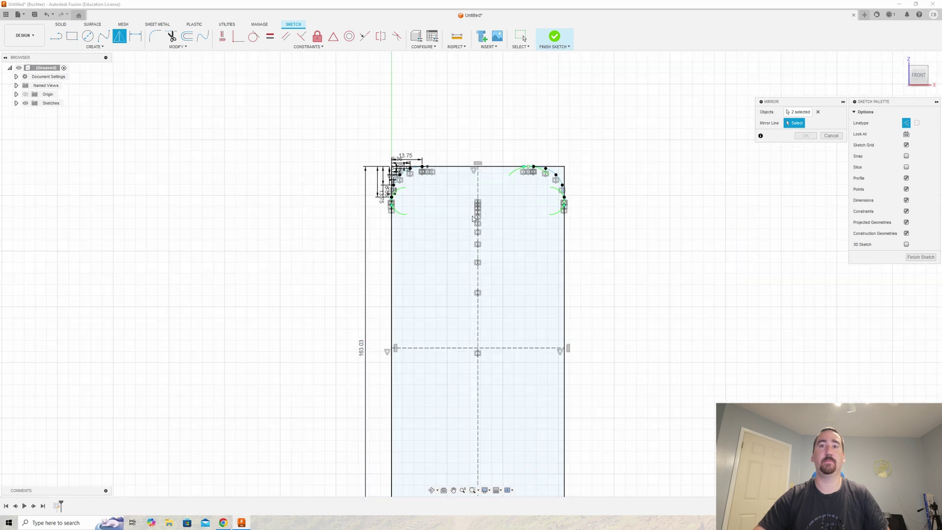
left_click(514, 348)
scroll(513, 348, "down", 4)
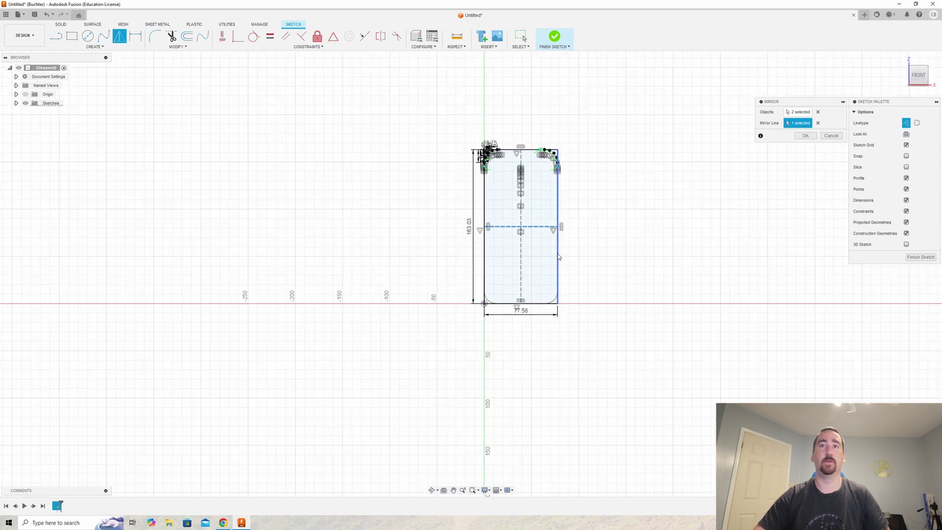
scroll(571, 261, "up", 2)
left_click(805, 136)
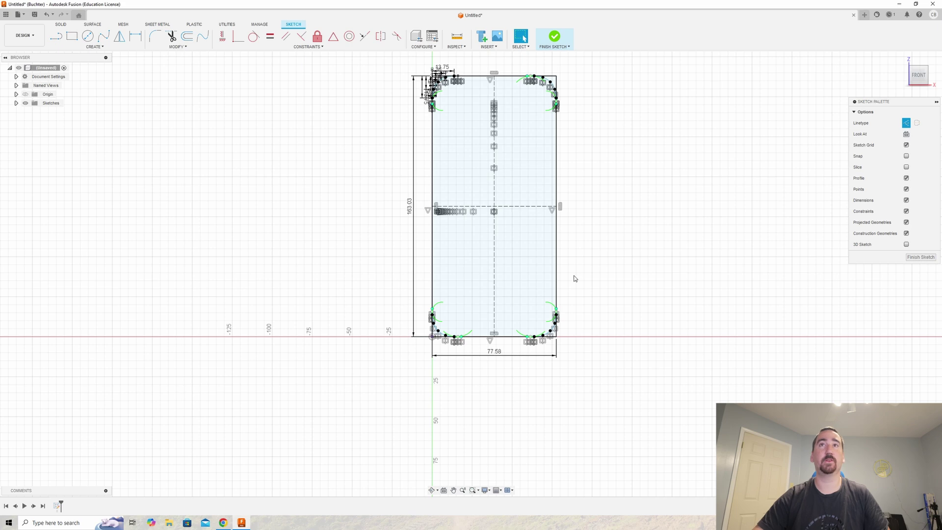
scroll(572, 275, "down", 2)
Finish the sketch and extrude the rounded outline profile 8.25 mm into a solid.
left_click(550, 45)
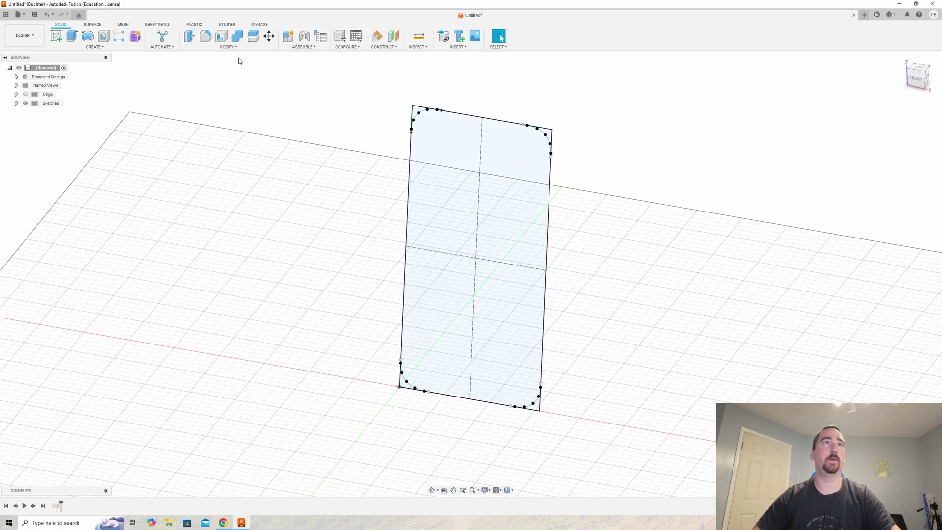
left_click(71, 36)
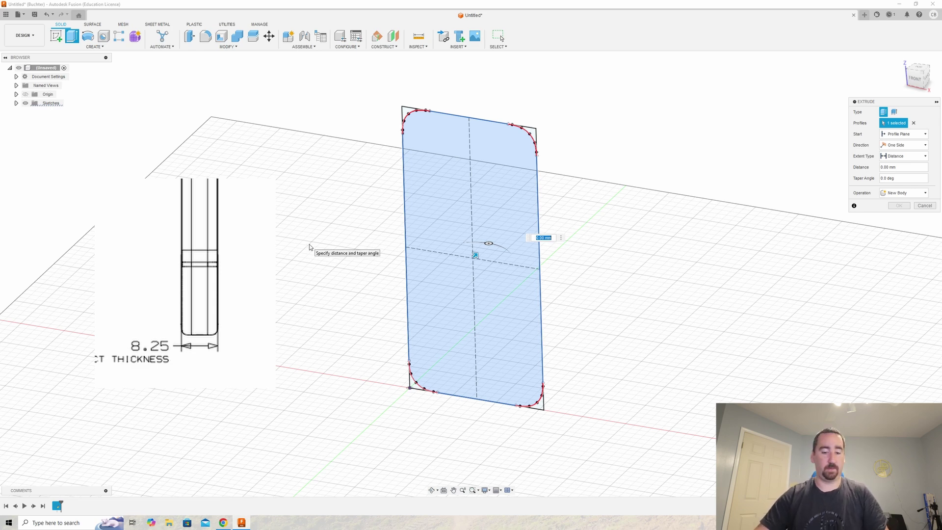
type("8.25")
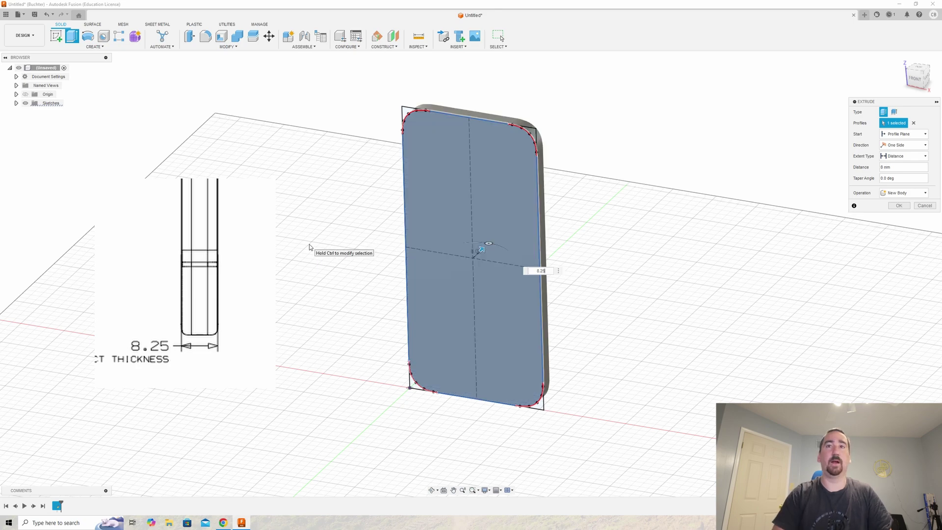
key("Return")
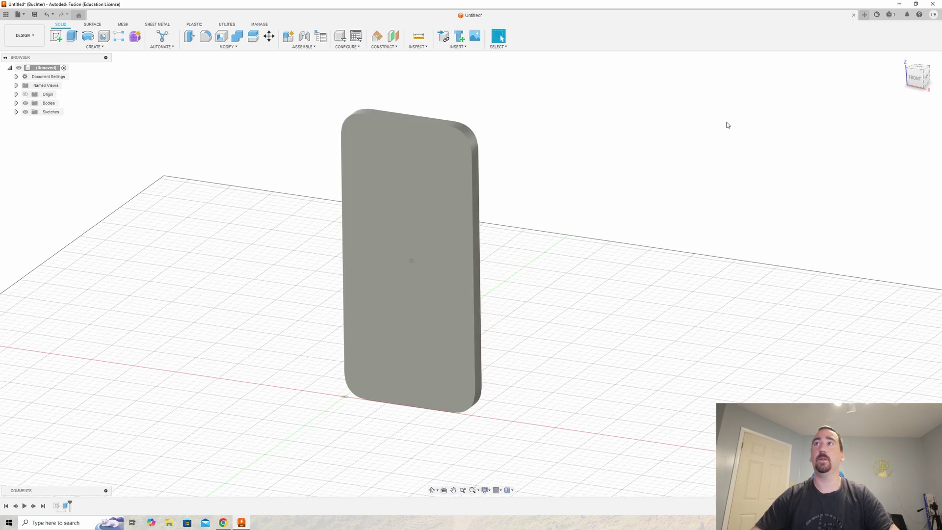
left_click(901, 59)
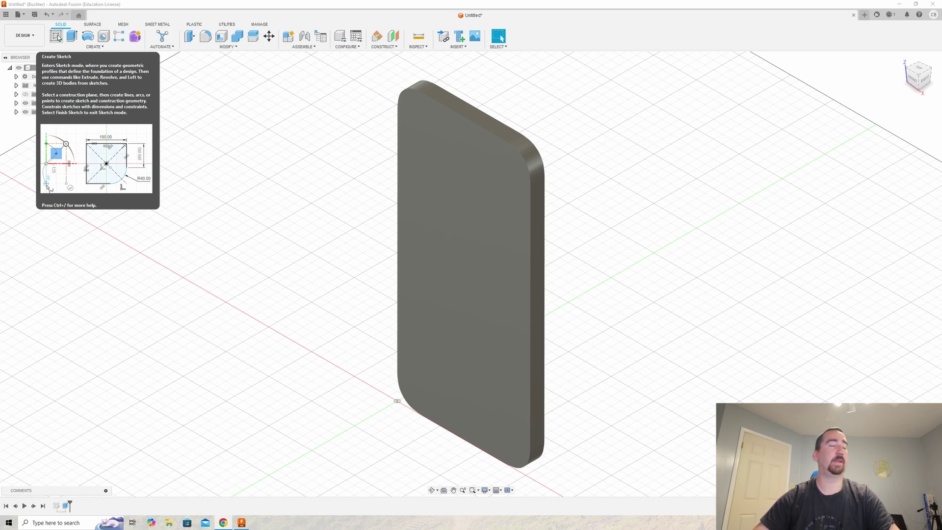
Create a new sketch on the phone body's side face, ready for rectangles.
left_click(58, 38)
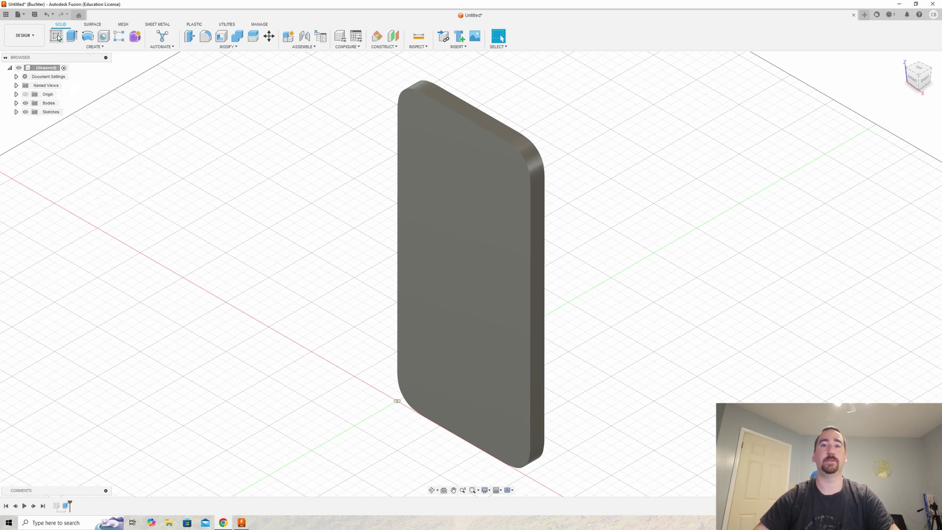
left_click(540, 233)
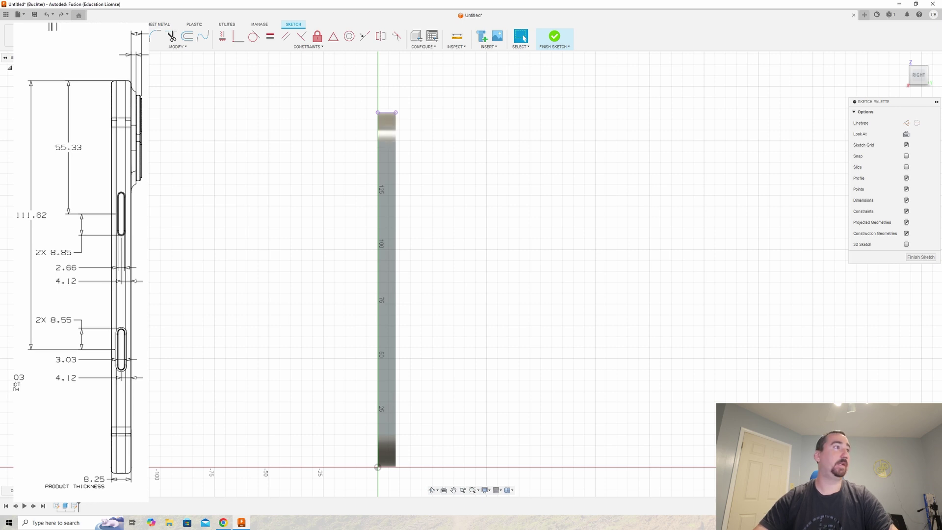
key("r")
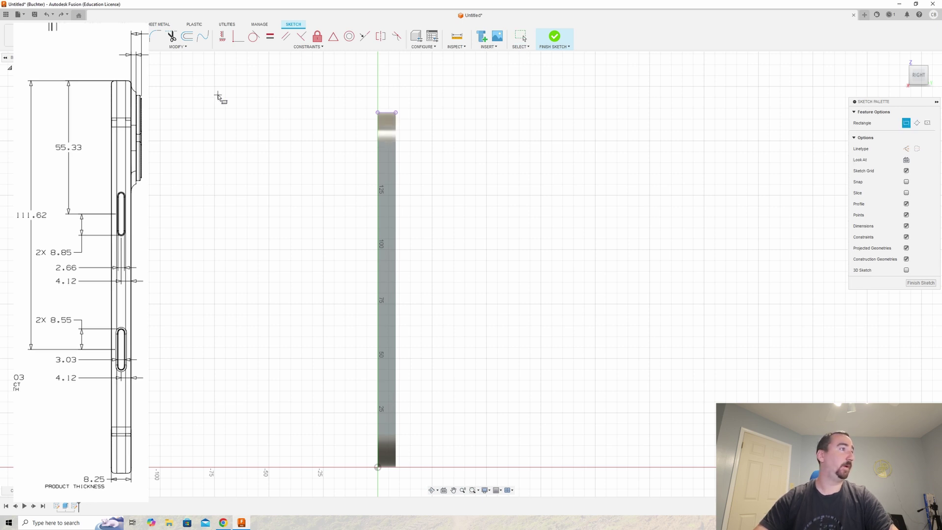
Redraw the action-button rectangle on the side face, entering 2.66 mm width and 8.85 mm height.
left_click(377, 212)
left_click(521, 37)
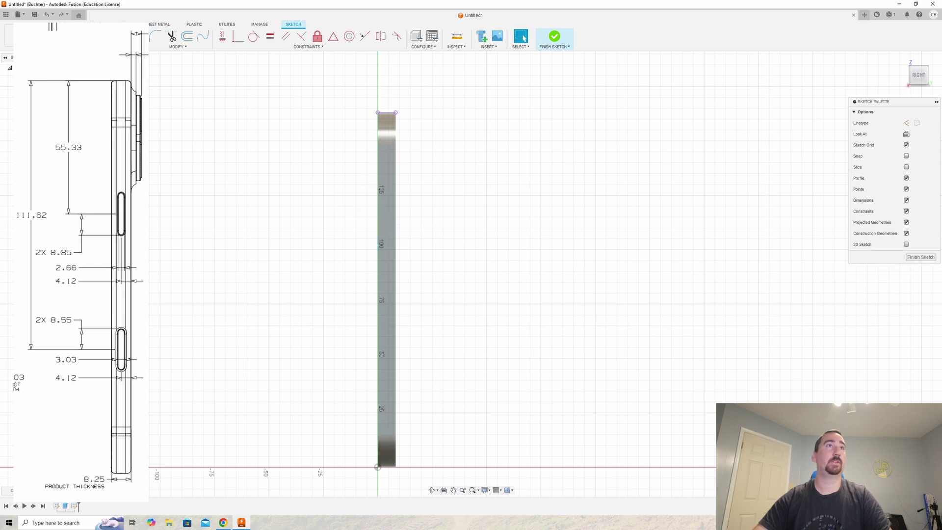
key("r")
left_click(383, 204)
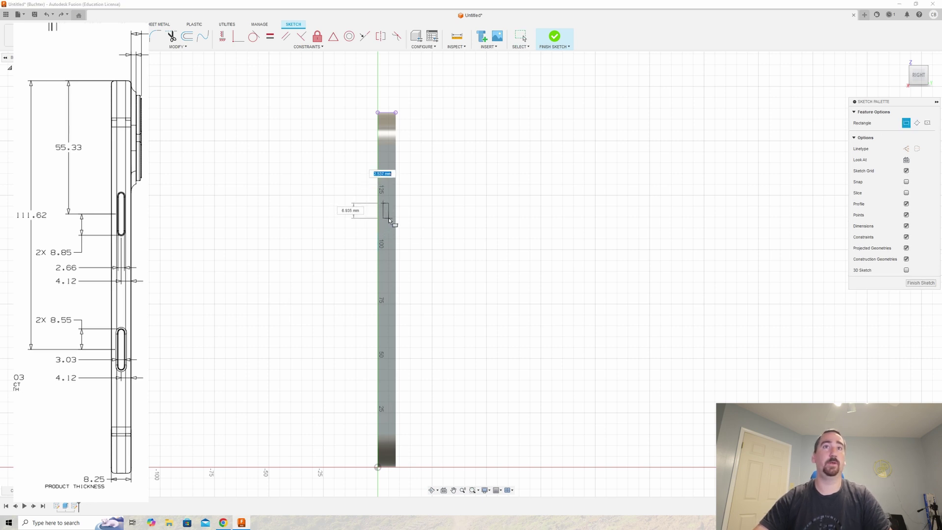
type("2")
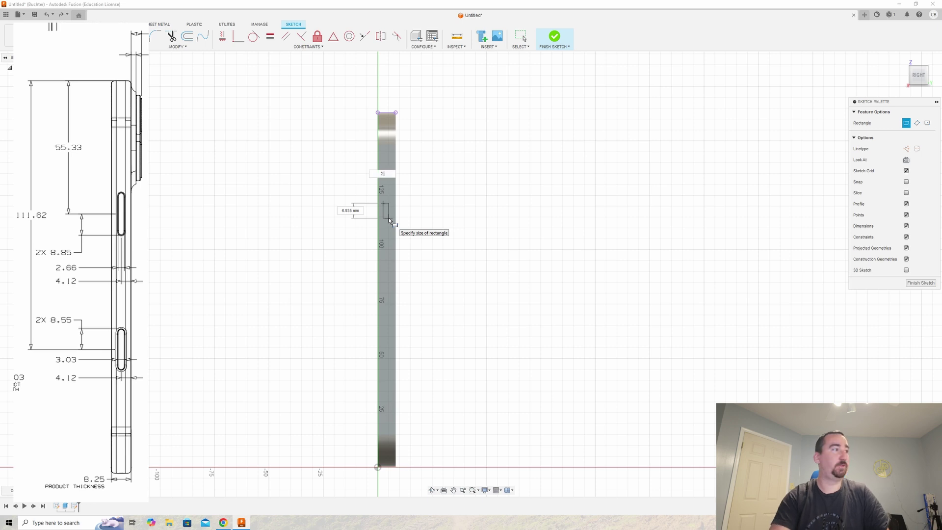
type(".66")
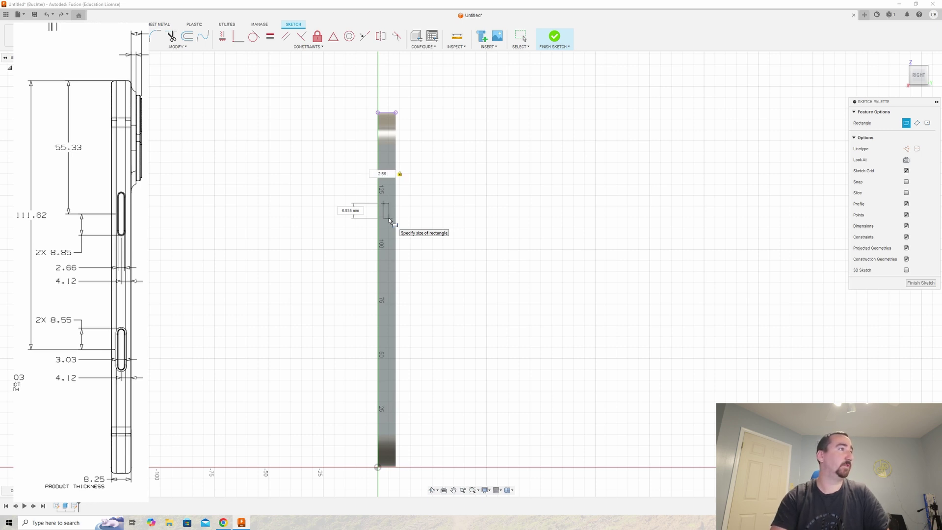
key("Tab")
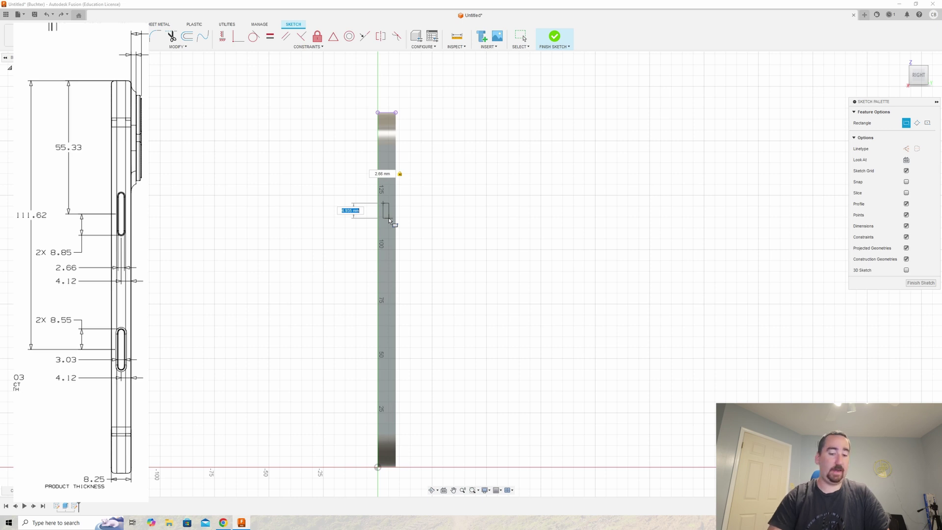
type("8.8")
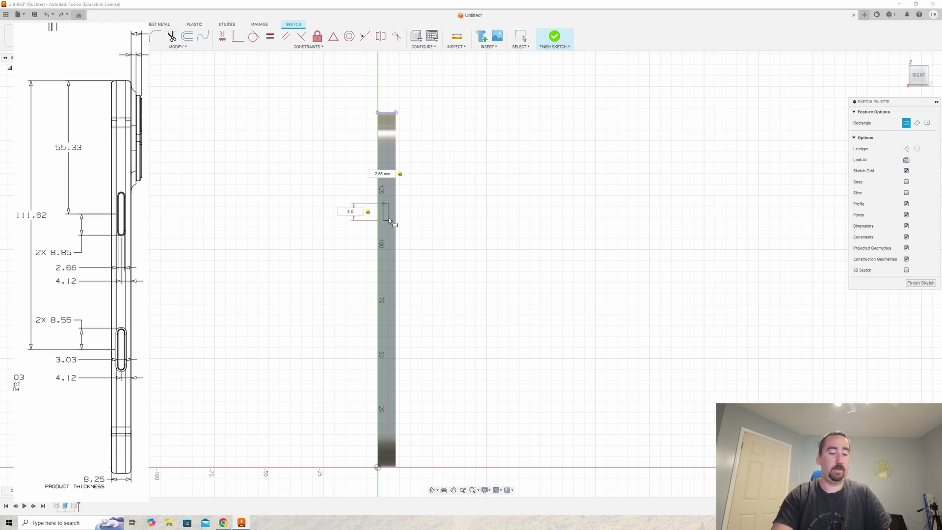
type("5*2")
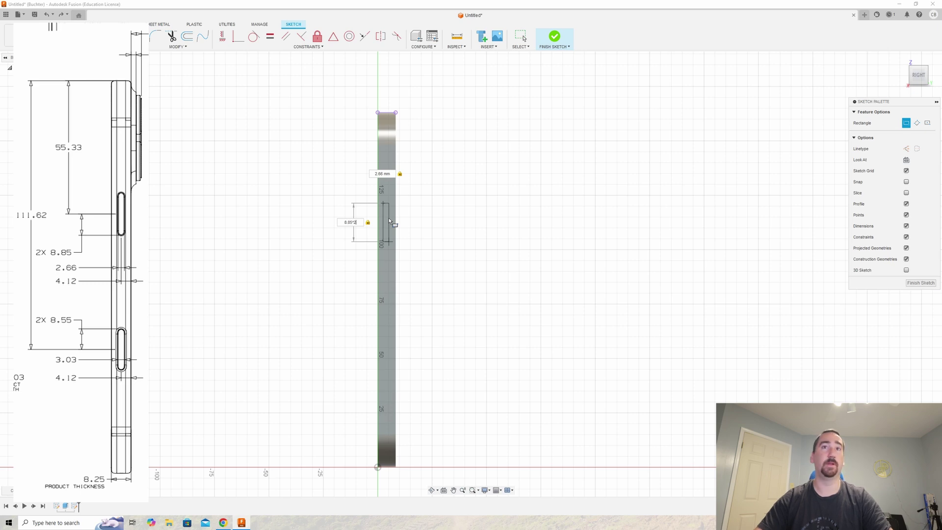
key("Return")
key("Escape")
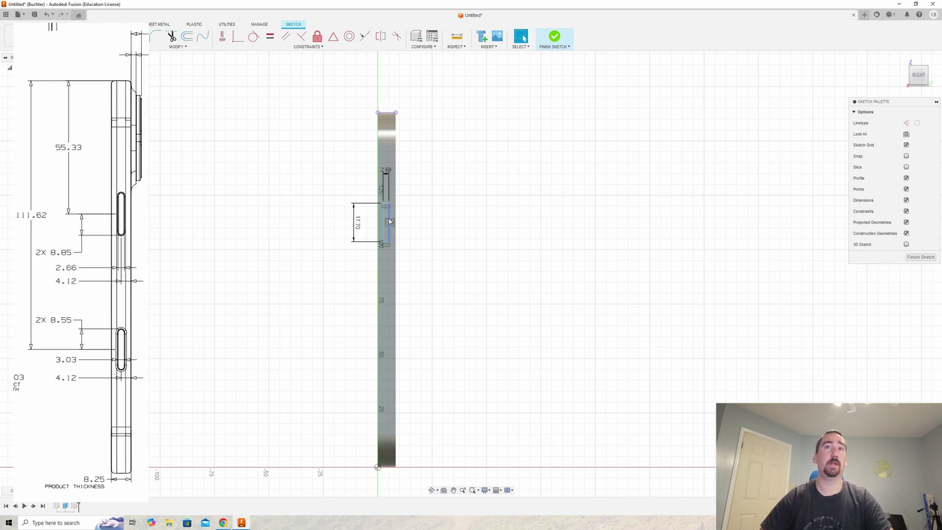
Select the whole action-button rectangle on the side face.
scroll(387, 221, "up", 3)
scroll(387, 222, "up", 2)
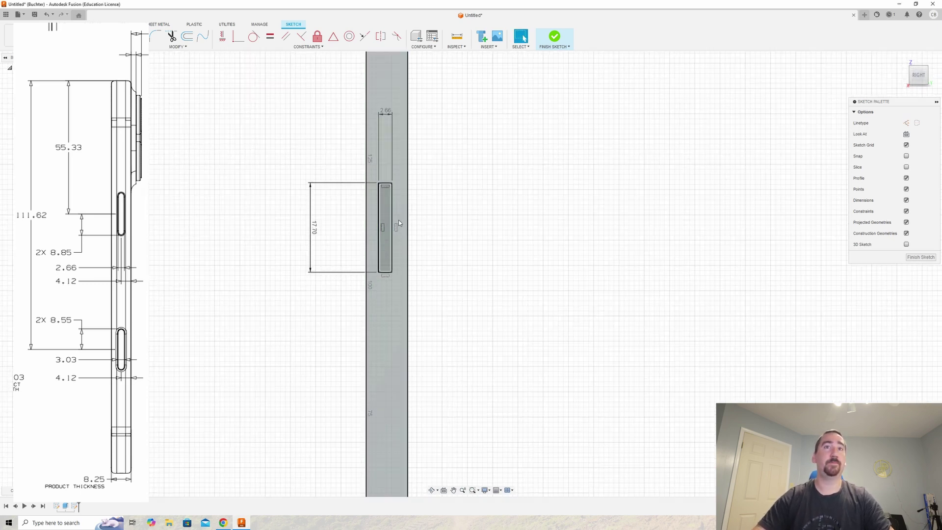
double_click(384, 196)
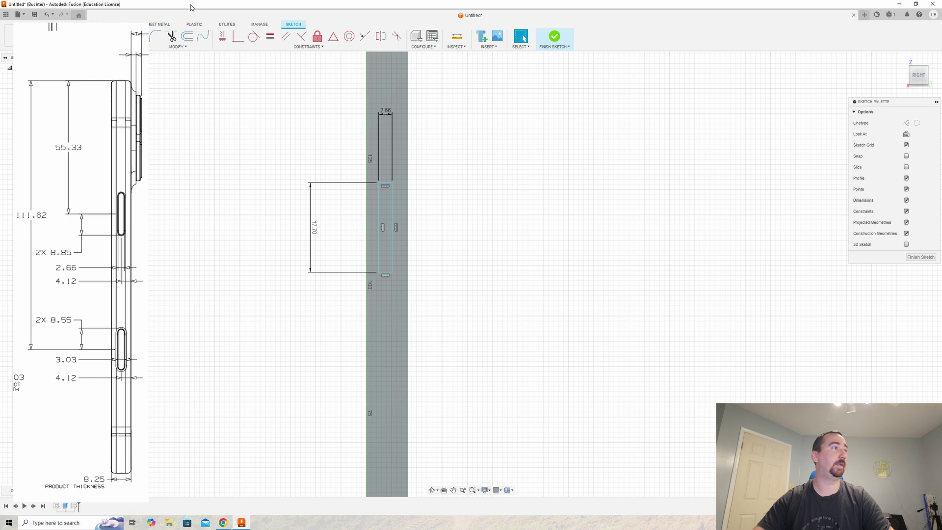
key("Escape")
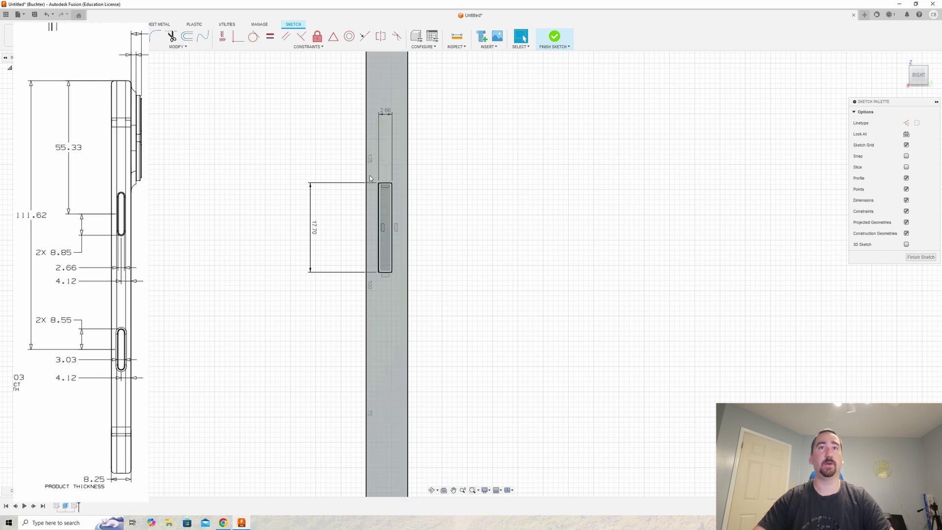
double_click(378, 183)
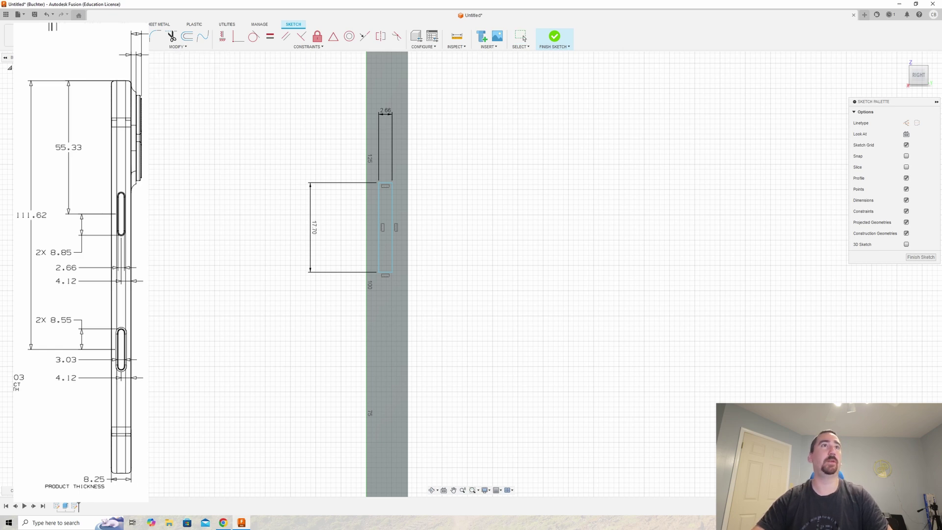
Dimension the rectangle's bottom point 4.12 mm from the body's right edge, rejecting the over-constrained attempt.
left_click(368, 255)
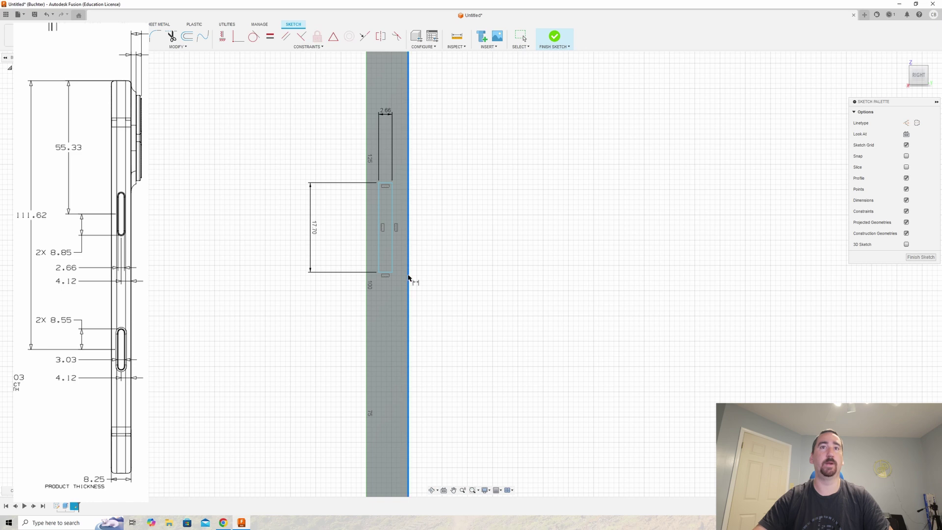
scroll(386, 274, "up", 5)
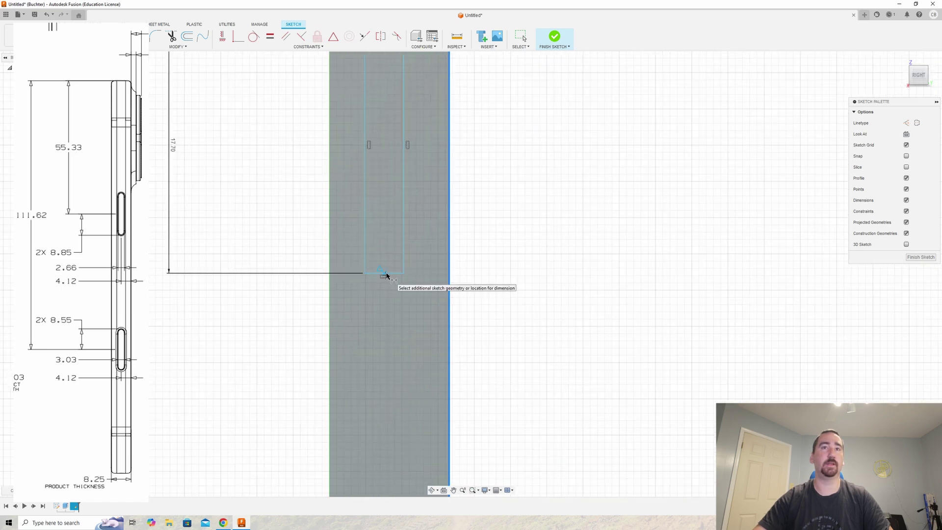
left_click(385, 274)
left_click(387, 277)
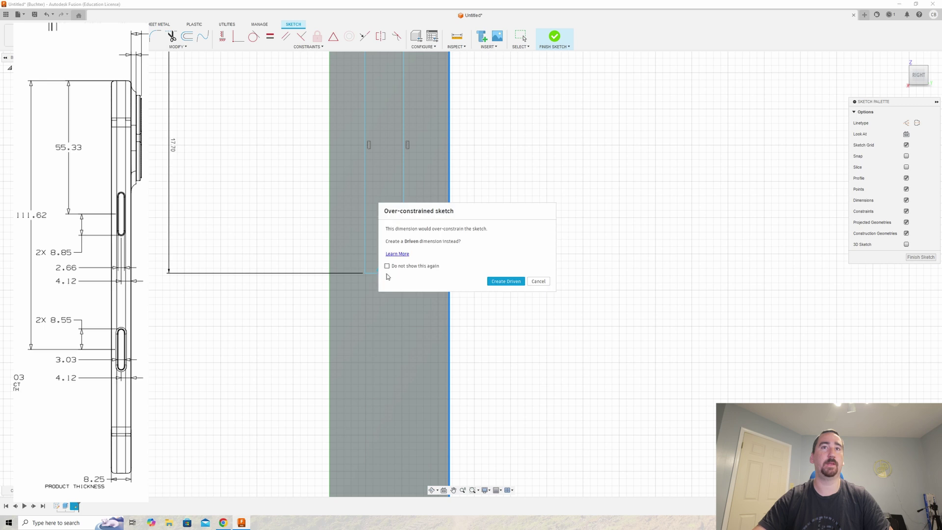
left_click(539, 281)
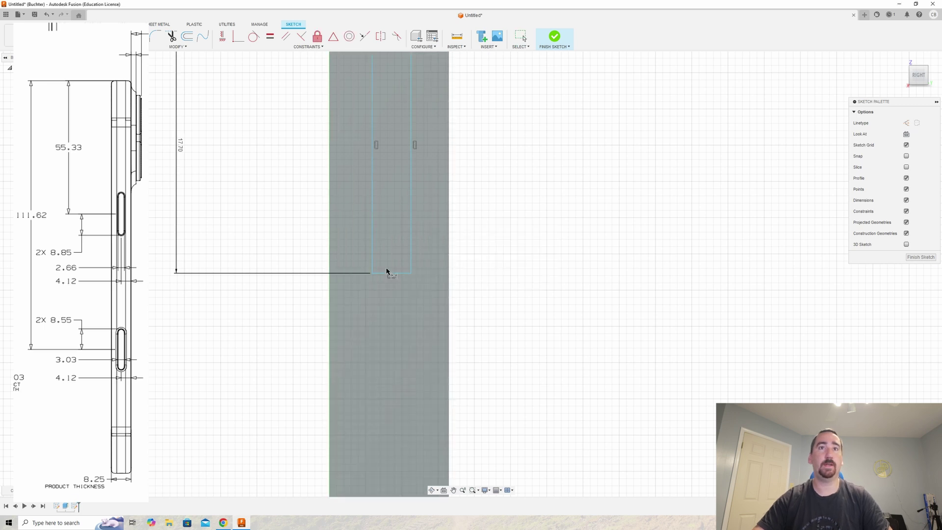
left_click(392, 276)
left_click(450, 282)
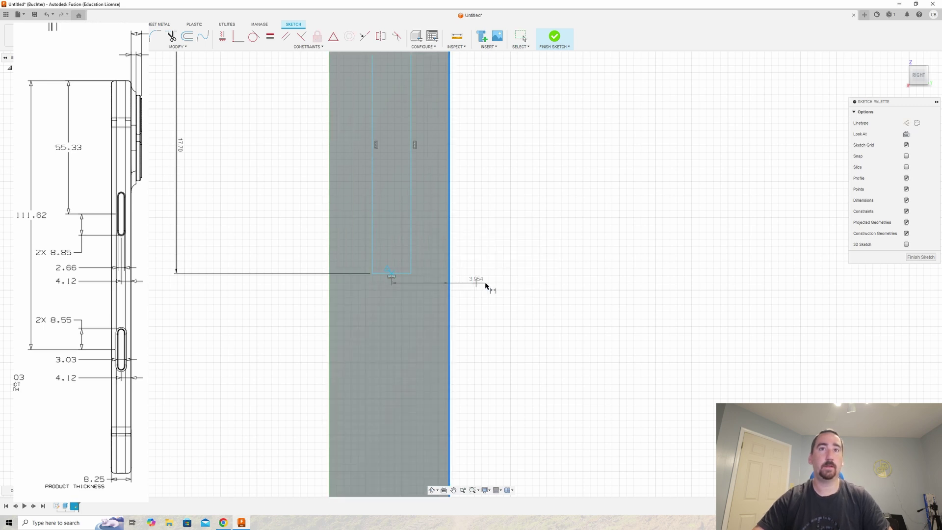
left_click(412, 298)
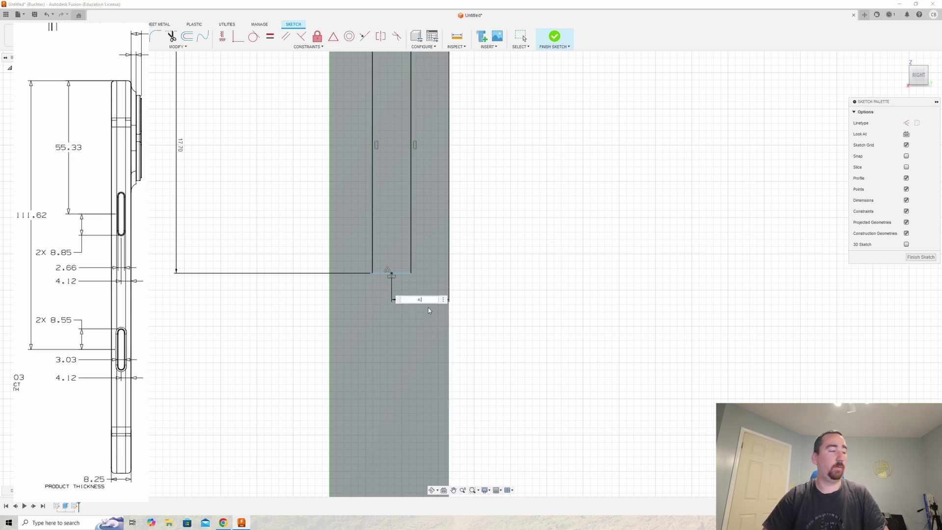
key("Return")
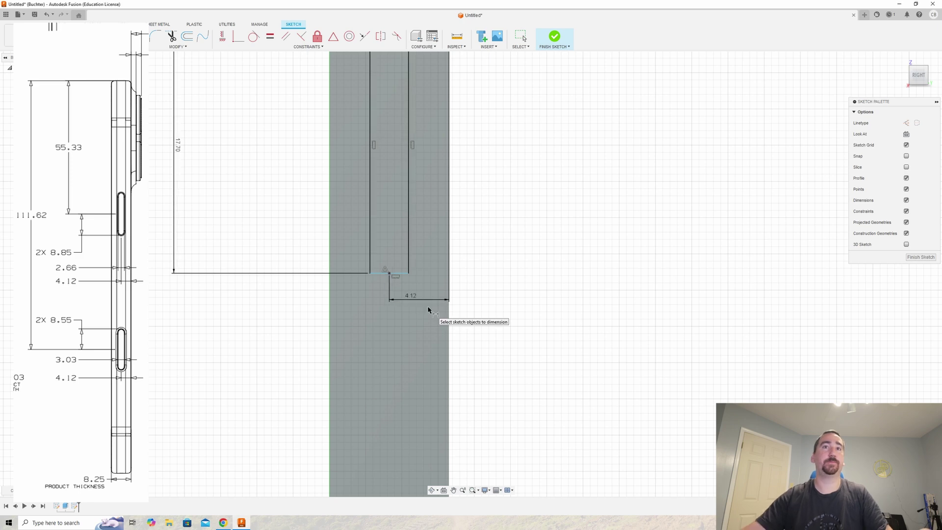
scroll(447, 310, "down", 2)
scroll(447, 310, "down", 1)
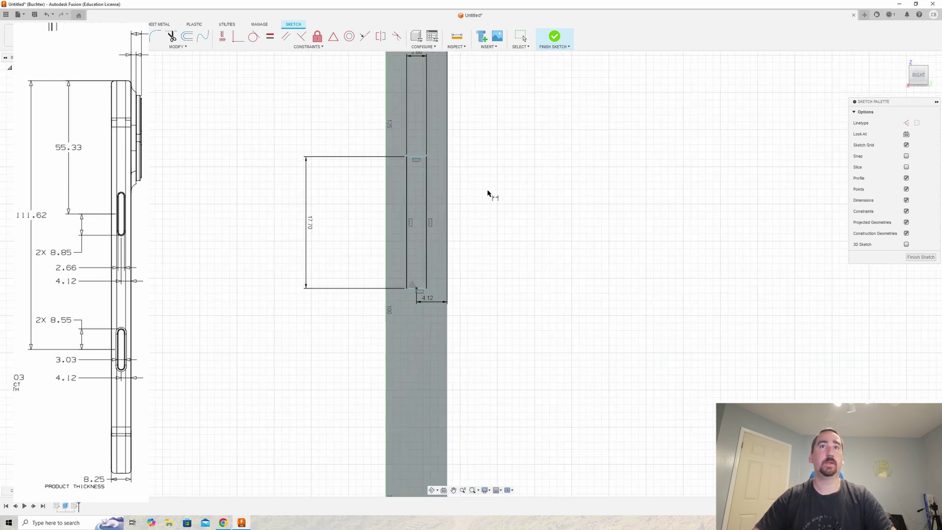
scroll(456, 243, "down", 1)
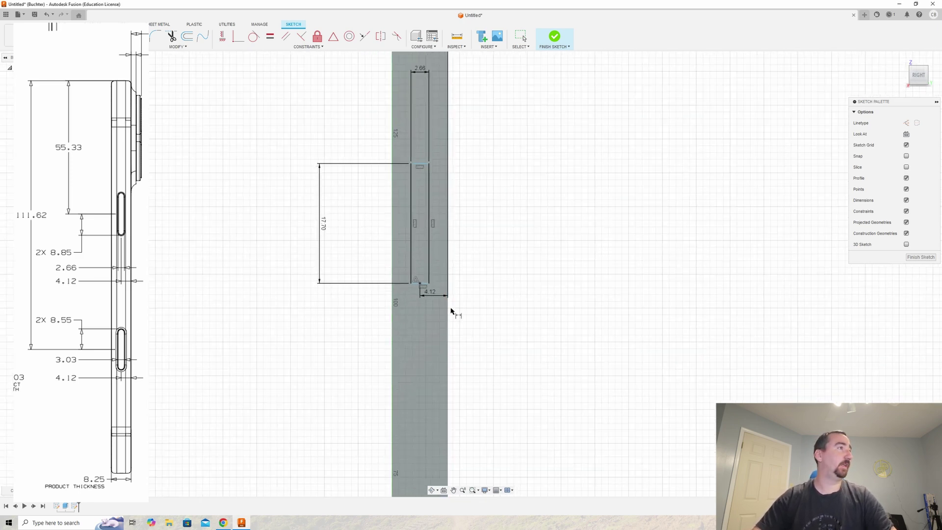
scroll(454, 309, "down", 1)
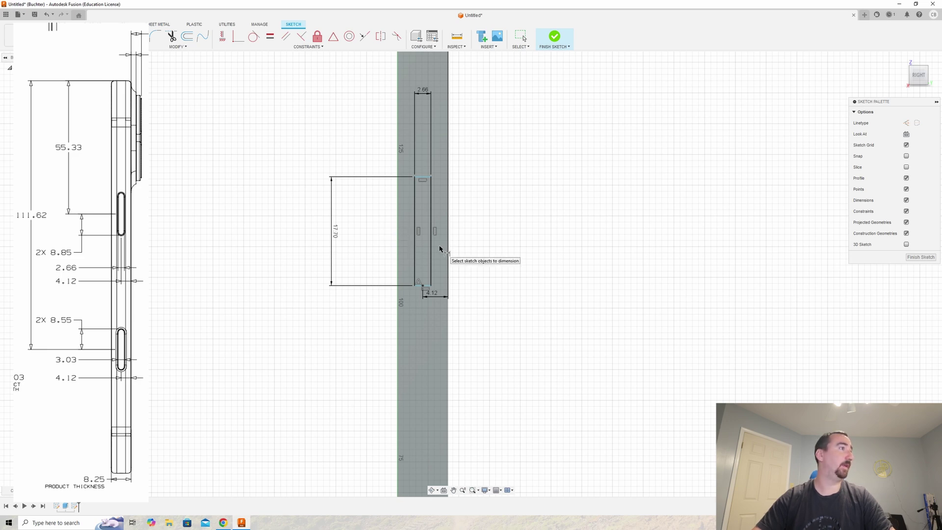
Dimension the button rectangle's midpoint 55.33 mm down from the phone's top edge.
scroll(431, 265, "down", 1)
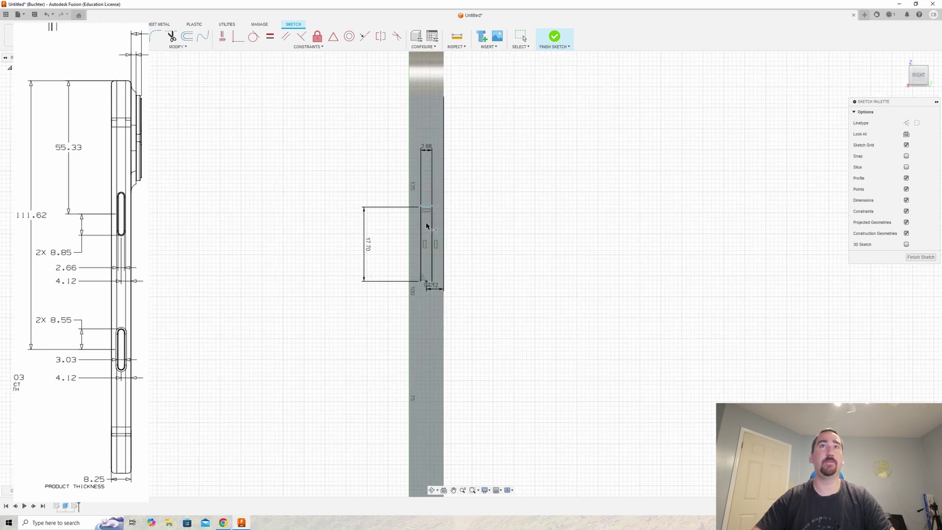
scroll(426, 226, "down", 1)
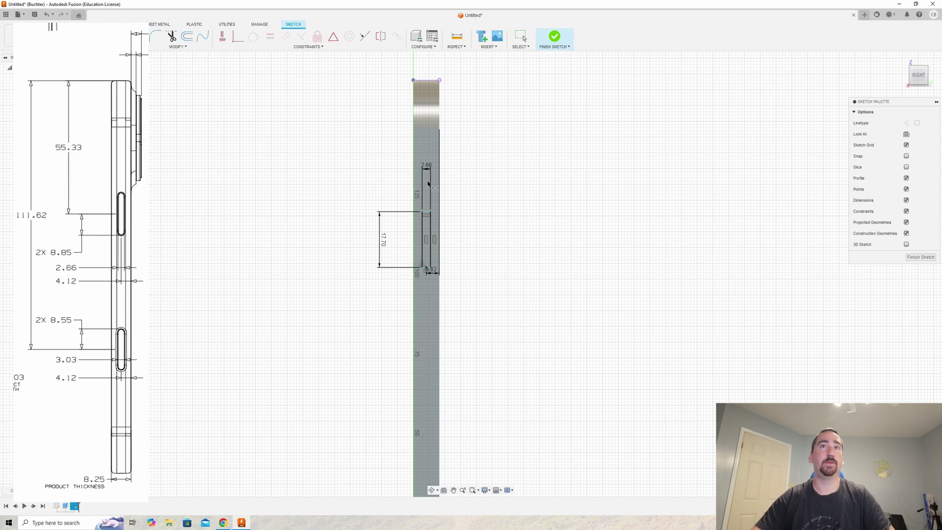
scroll(421, 256, "up", 2)
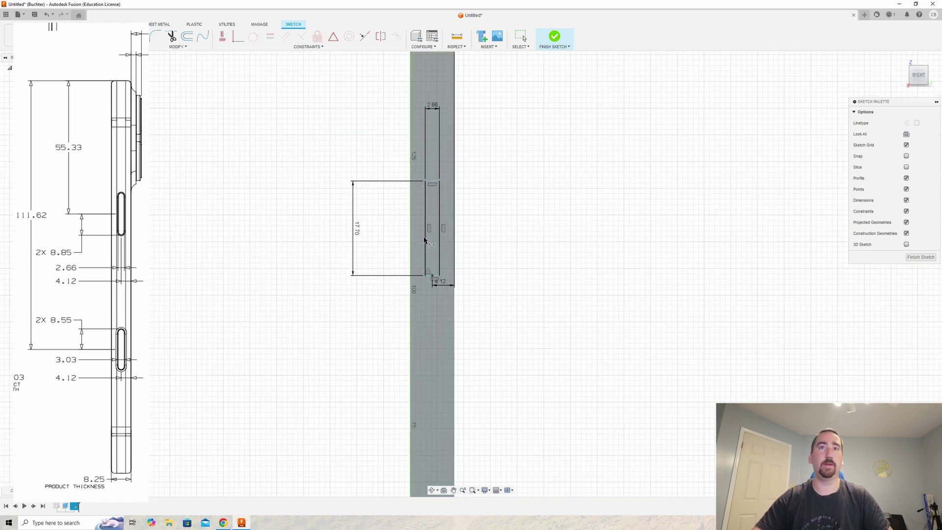
left_click(426, 227)
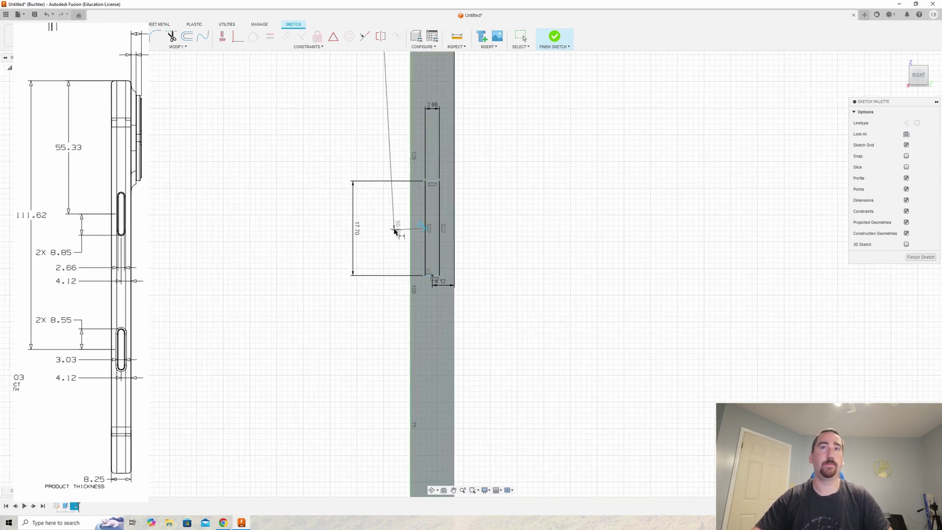
left_click(379, 200)
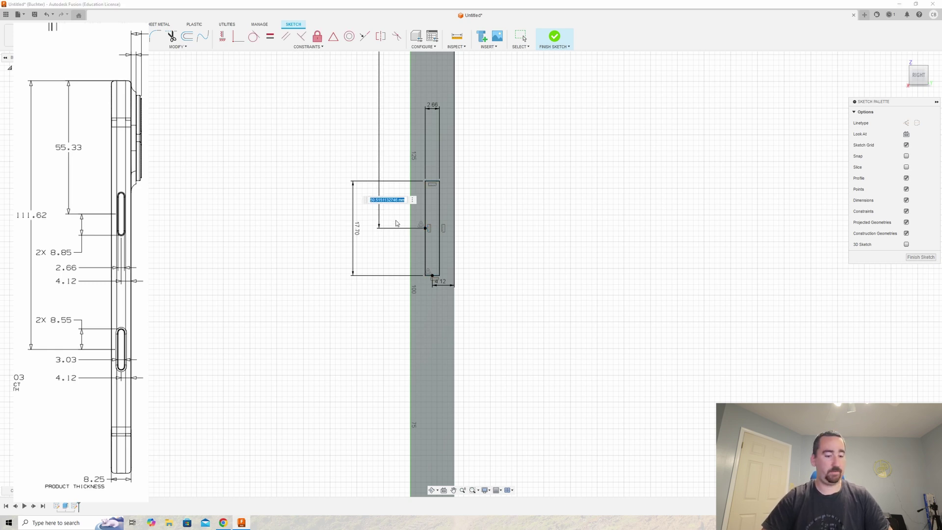
type("55.3")
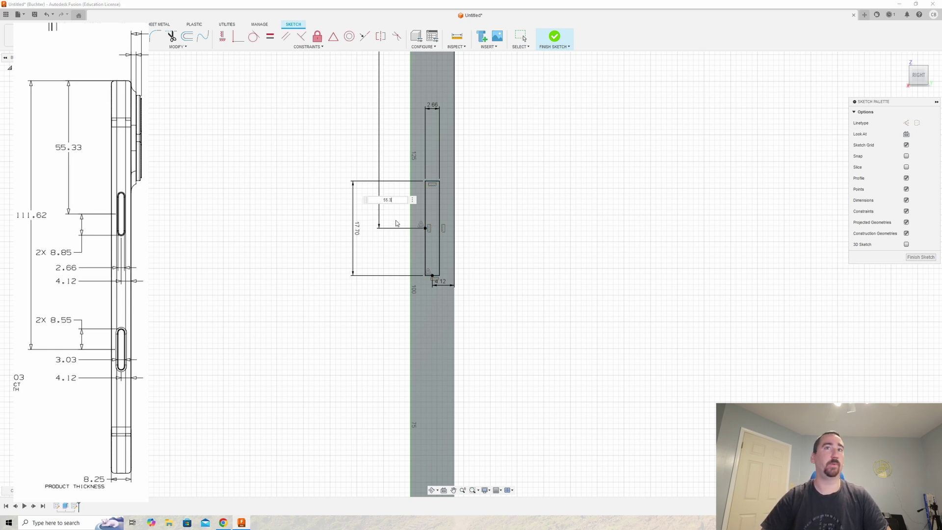
type("3")
key("Return")
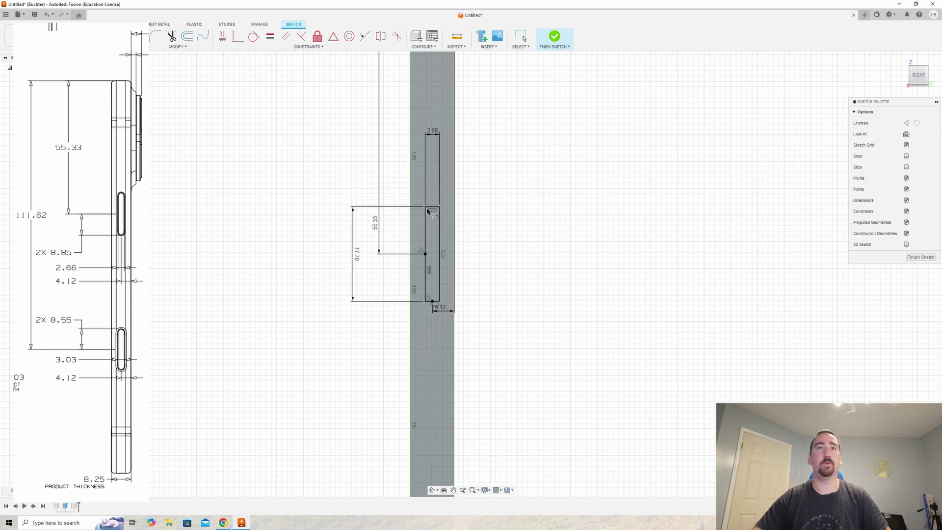
key("Escape")
scroll(436, 216, "up", 3)
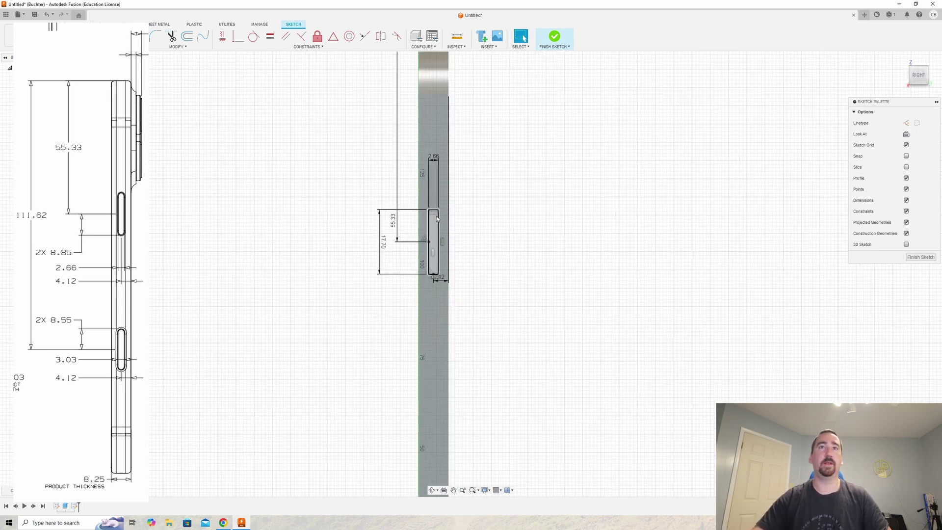
scroll(436, 214, "up", 4)
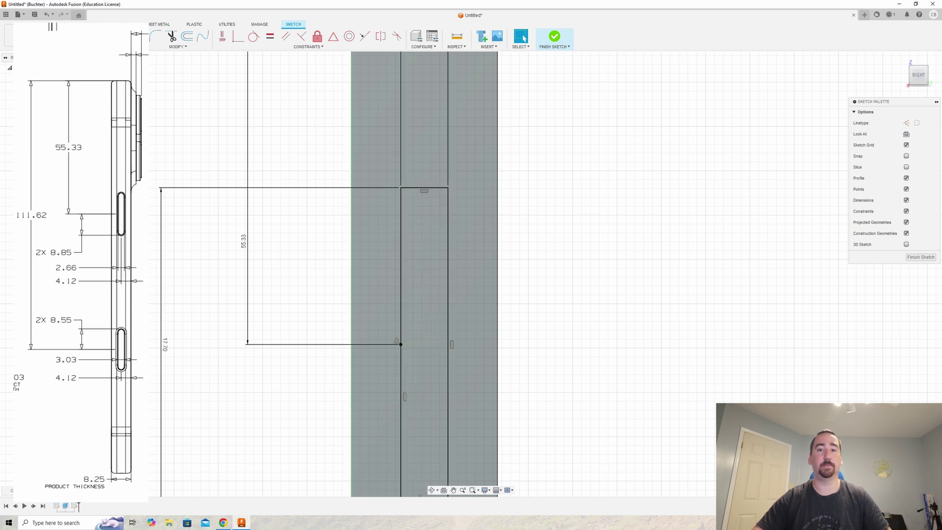
Draw a circle inside the top end of the button outline.
key("c")
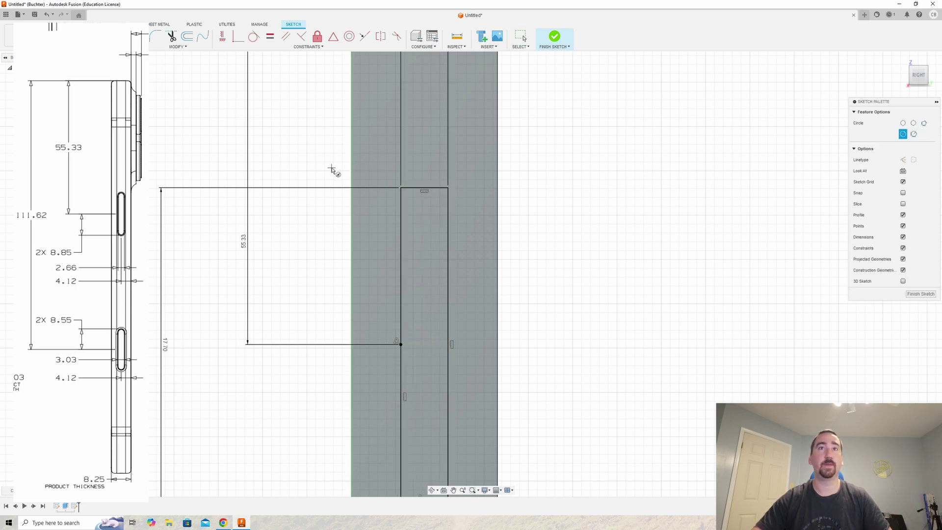
left_click(424, 236)
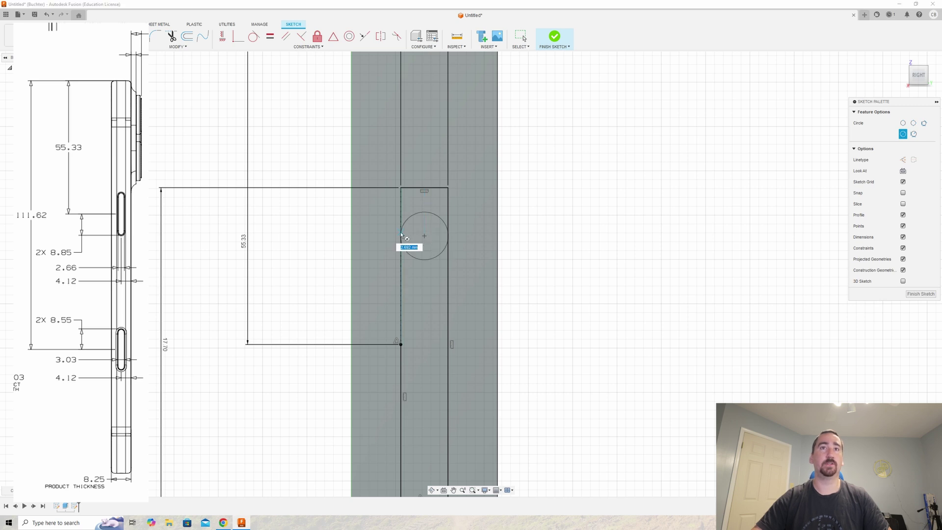
left_click(401, 235)
key("Escape")
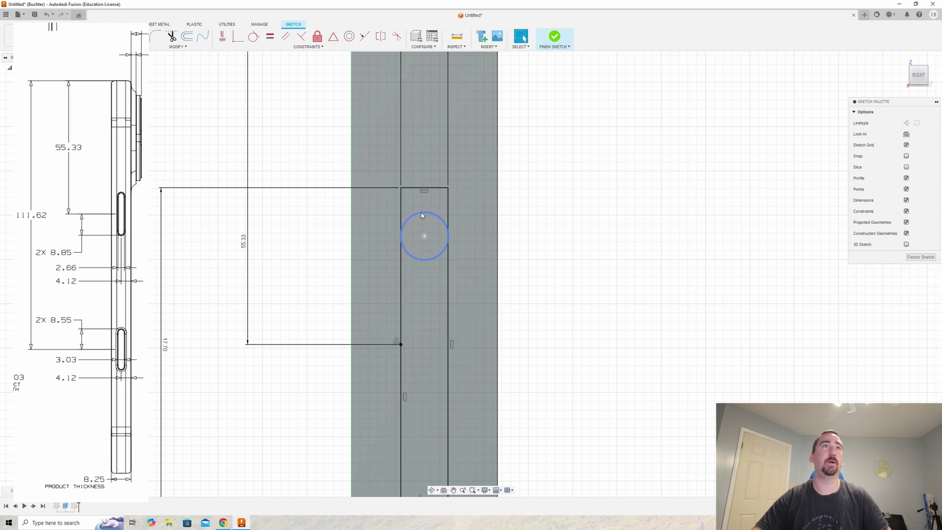
Make the circle tangent to the outline's left, top and right edges.
left_click(254, 37)
left_click(405, 222)
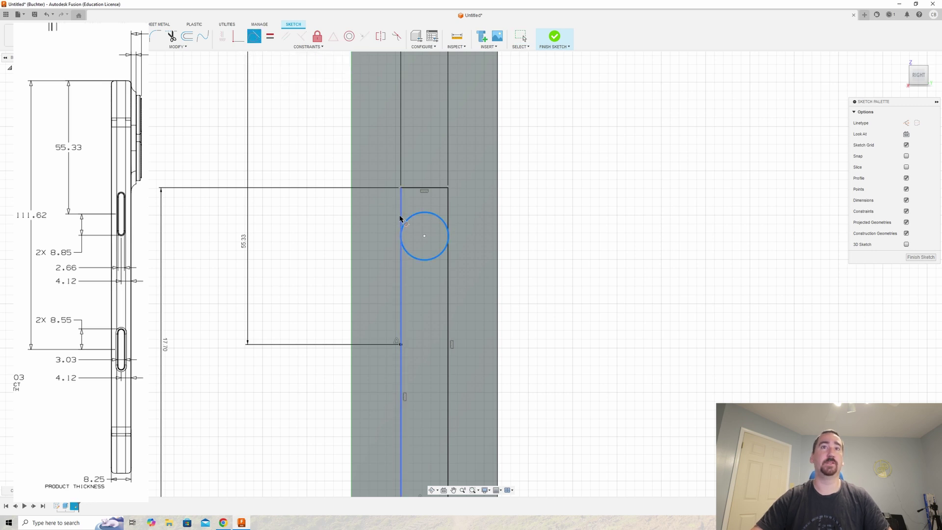
left_click(402, 214)
left_click(422, 216)
left_click(423, 189)
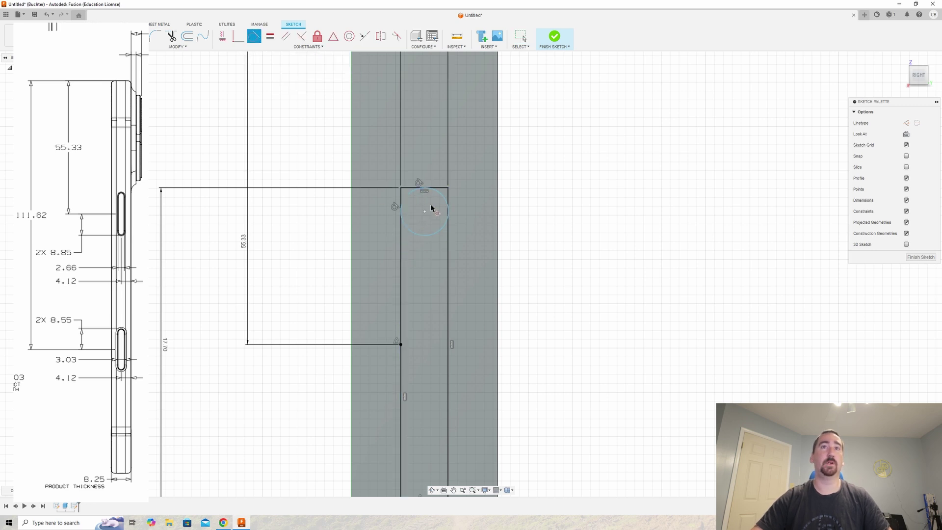
left_click(440, 195)
left_click(448, 199)
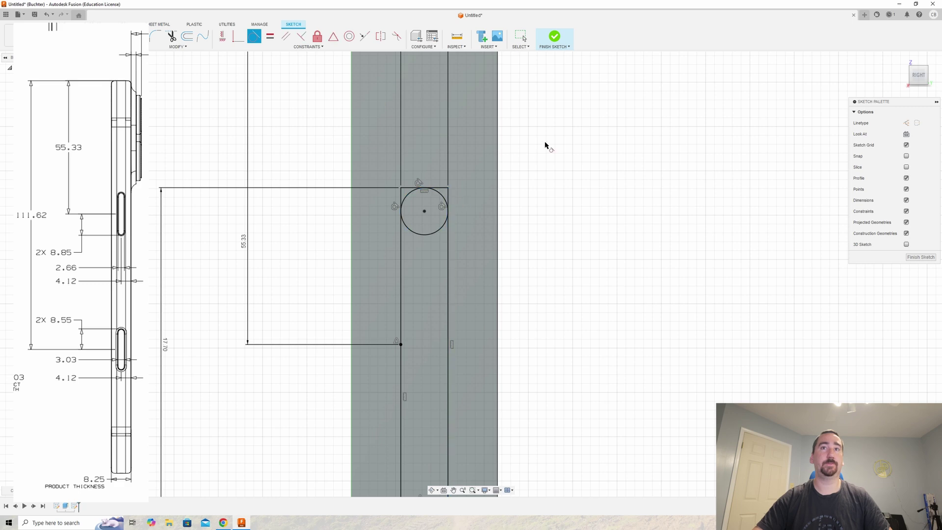
scroll(451, 143, "down", 3)
scroll(475, 218, "up", 1)
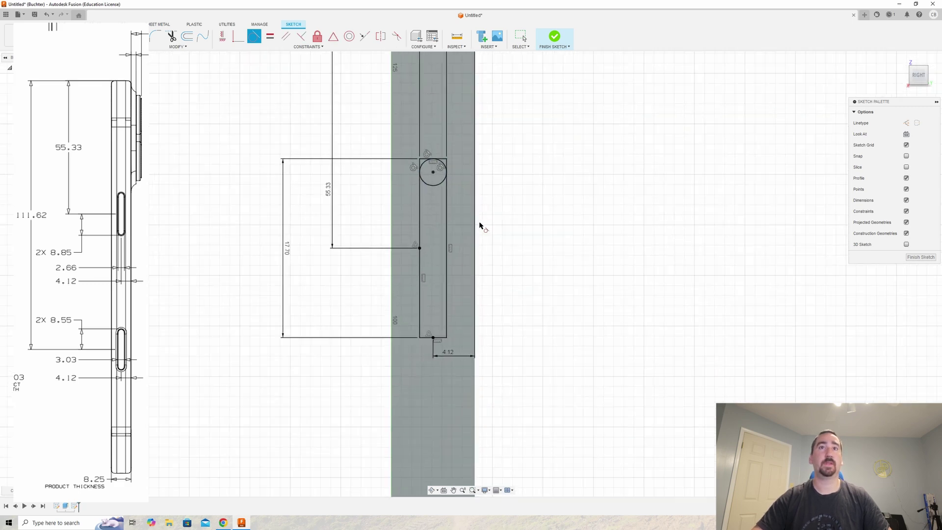
left_click(522, 37)
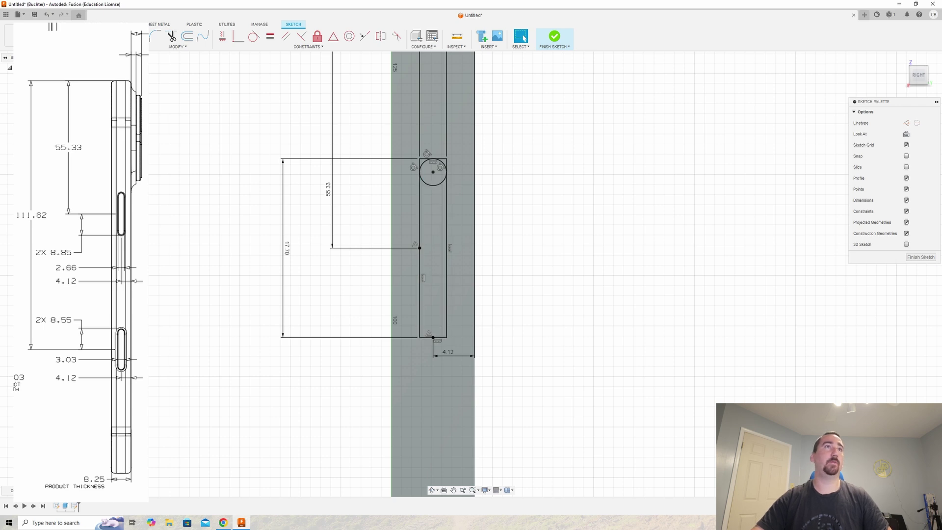
Draw a horizontal construction line across the middle of the button outline.
key("Escape")
left_click(906, 123)
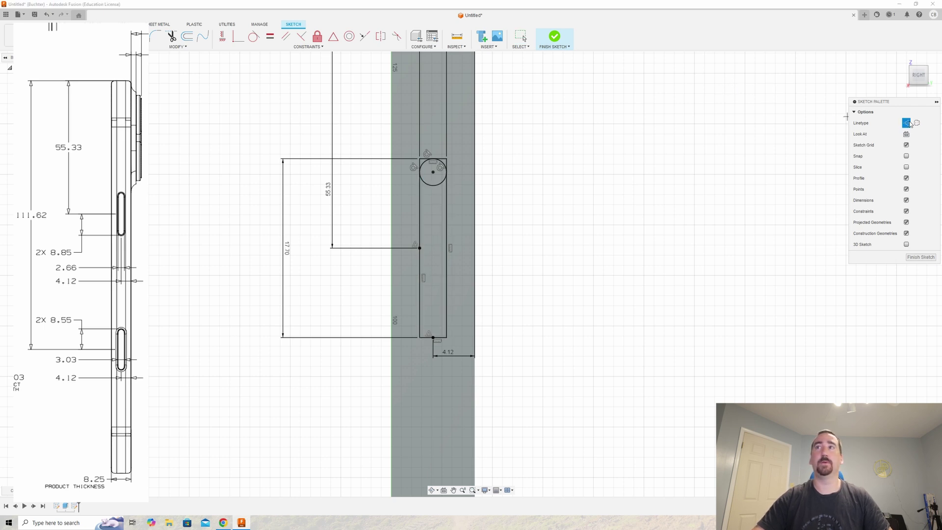
key("l")
left_click(419, 248)
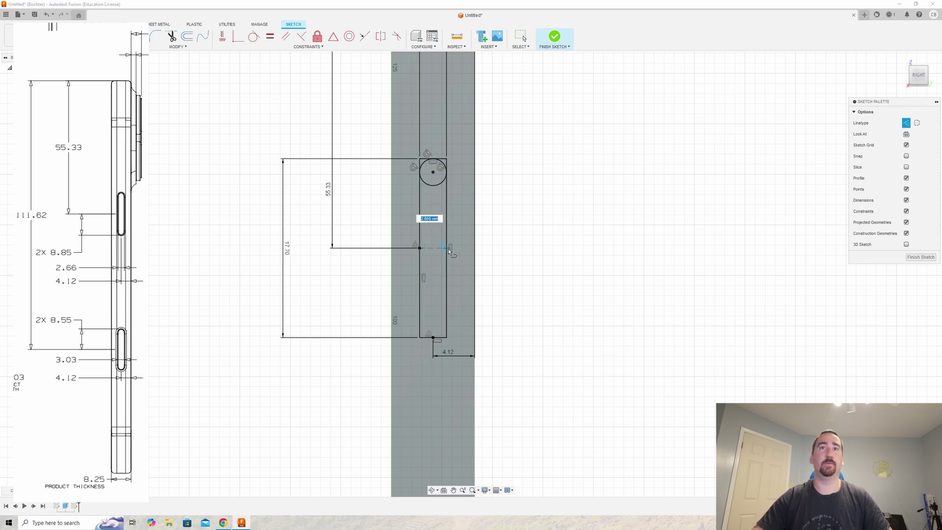
left_click(448, 248)
key("Escape")
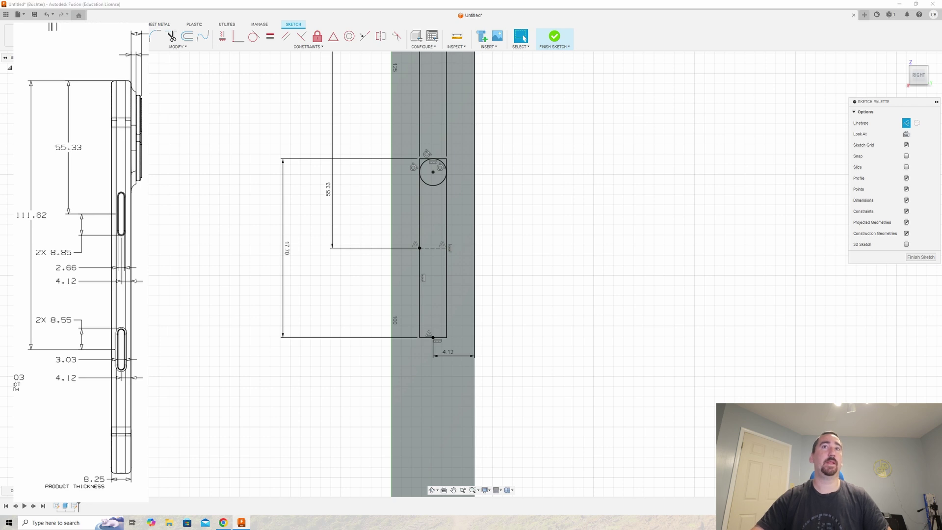
Mirror the top circle across the construction line to create the bottom-end circle.
left_click(434, 185)
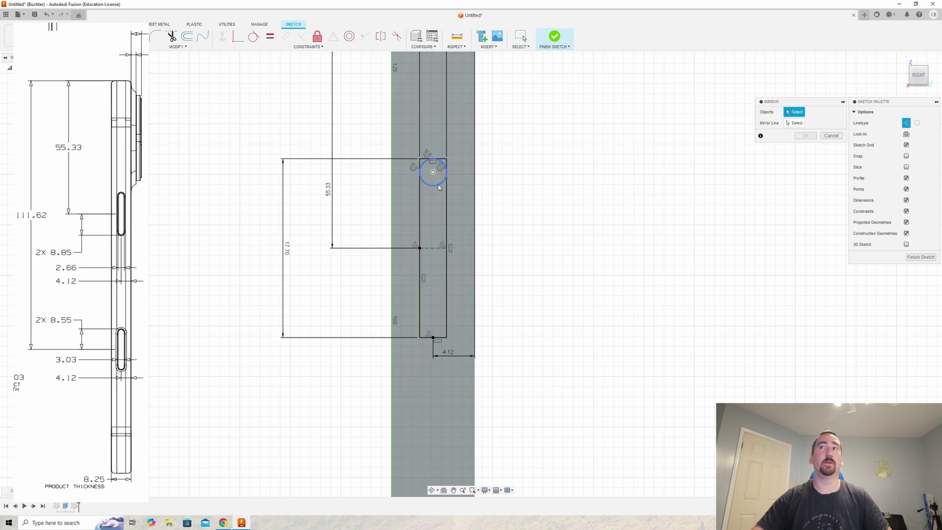
left_click(791, 123)
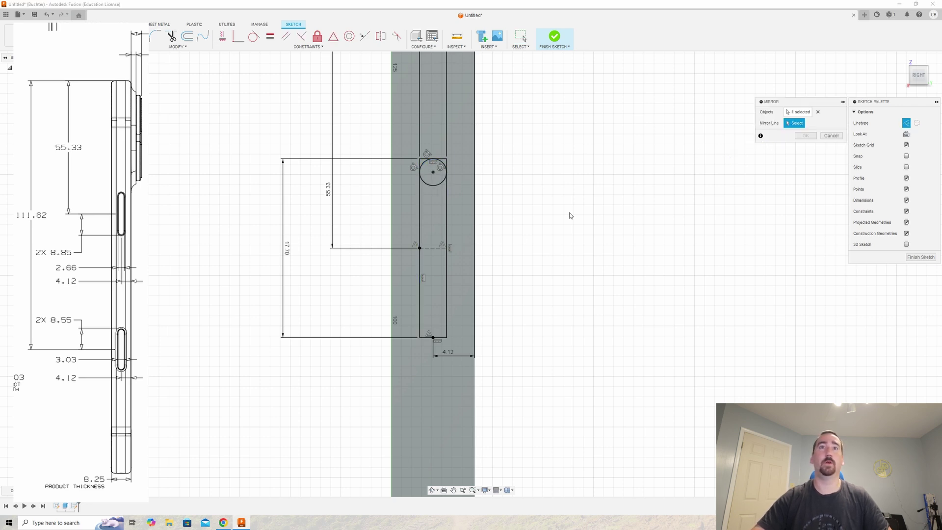
left_click(433, 251)
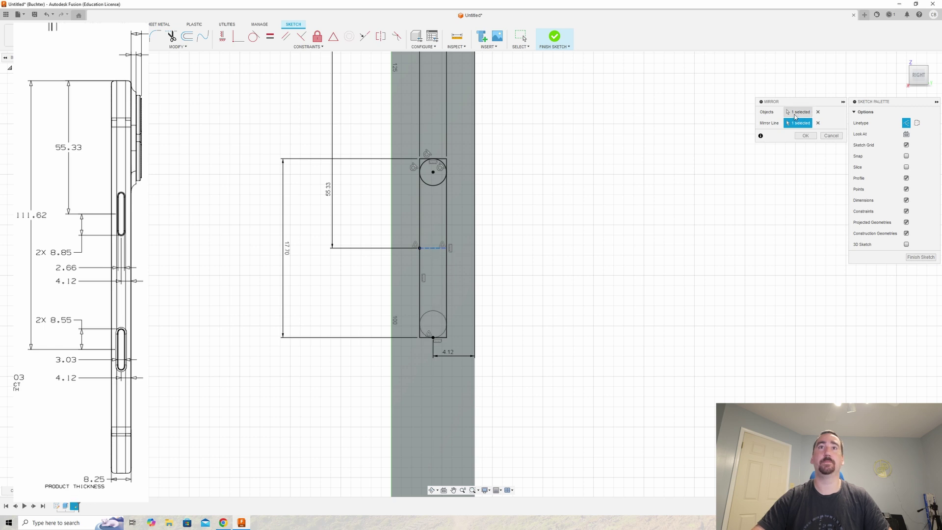
left_click(805, 135)
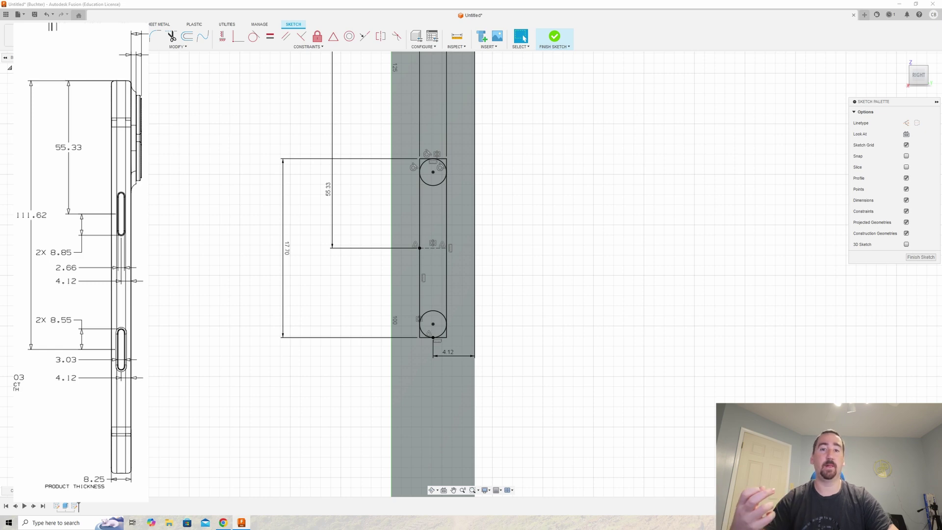
scroll(435, 205, "down", 5)
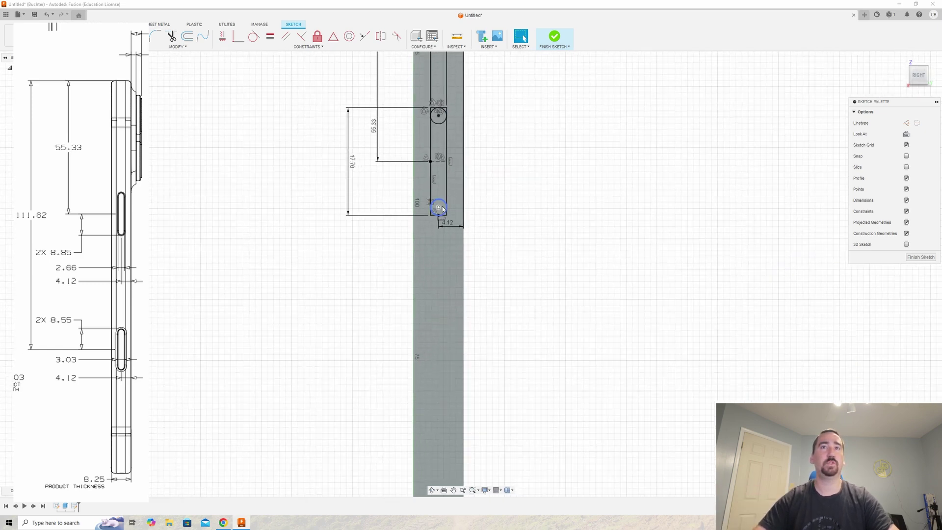
scroll(445, 197, "down", 2)
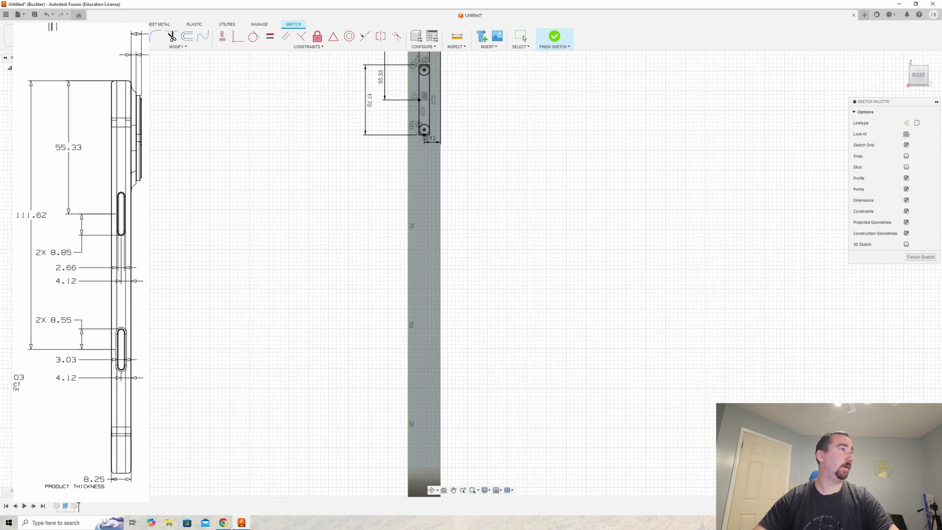
left_click(418, 286)
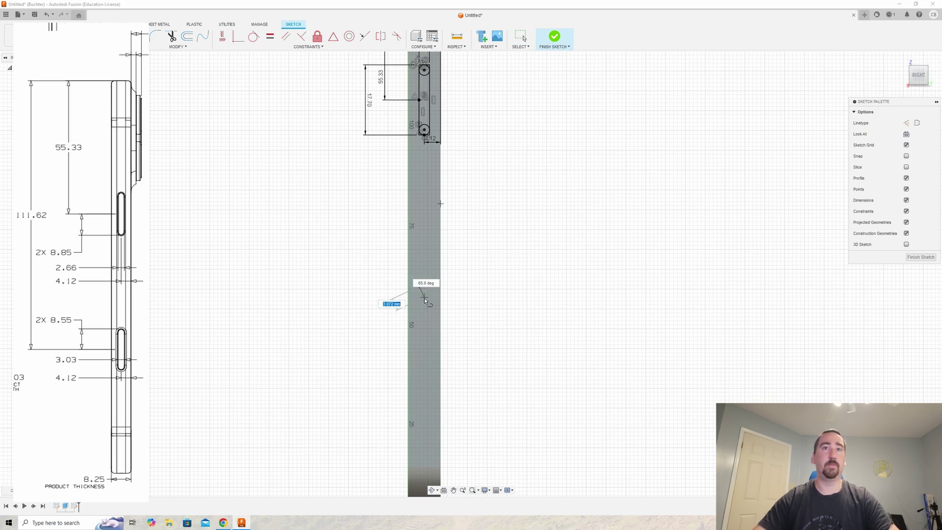
key("Escape")
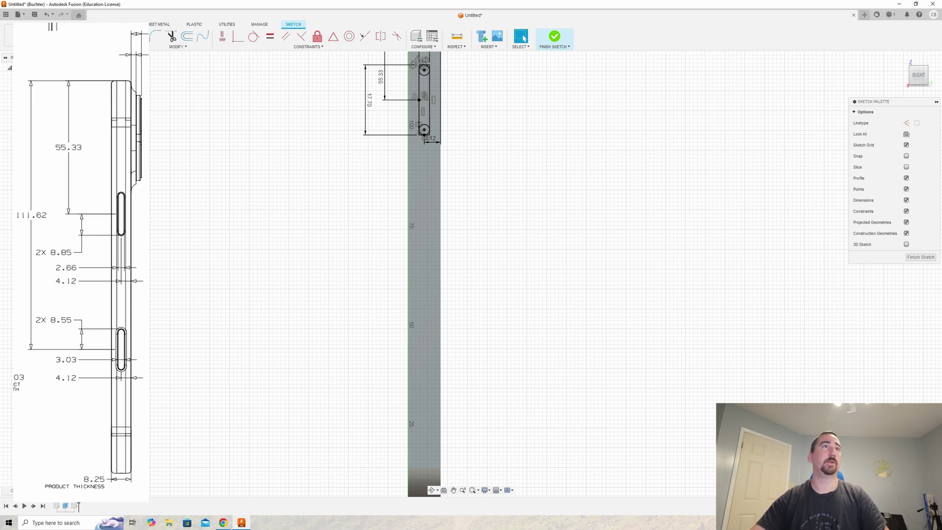
Draw the volume-button rectangle lower on the side face, 3.03 mm wide and 8.55*2 mm tall.
key("r")
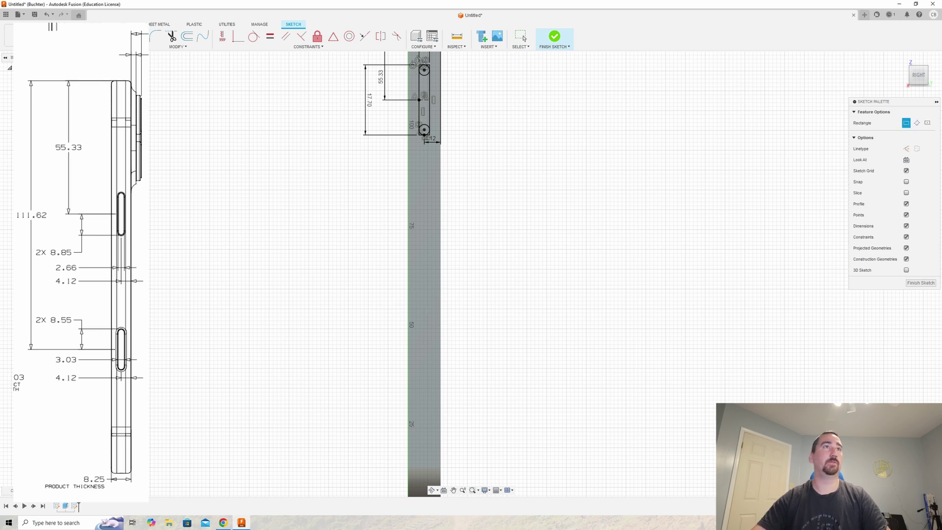
left_click(417, 303)
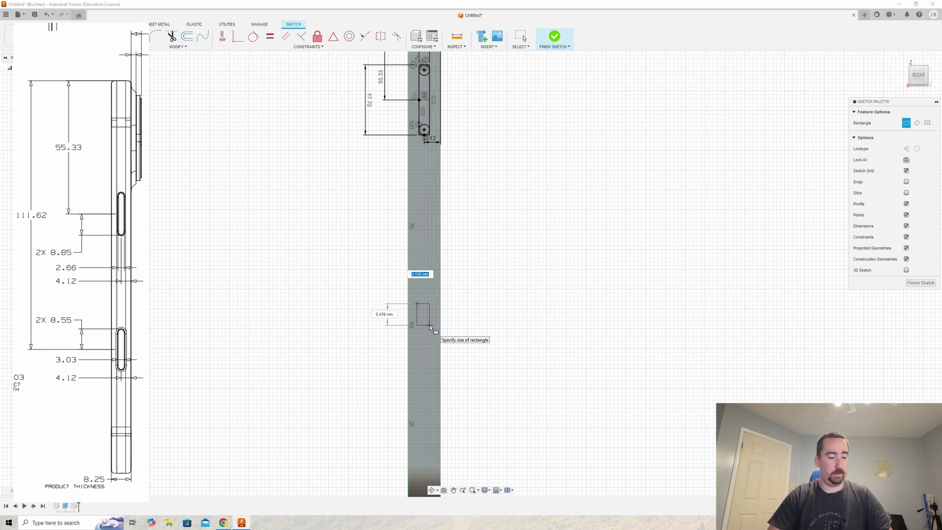
type("3.03")
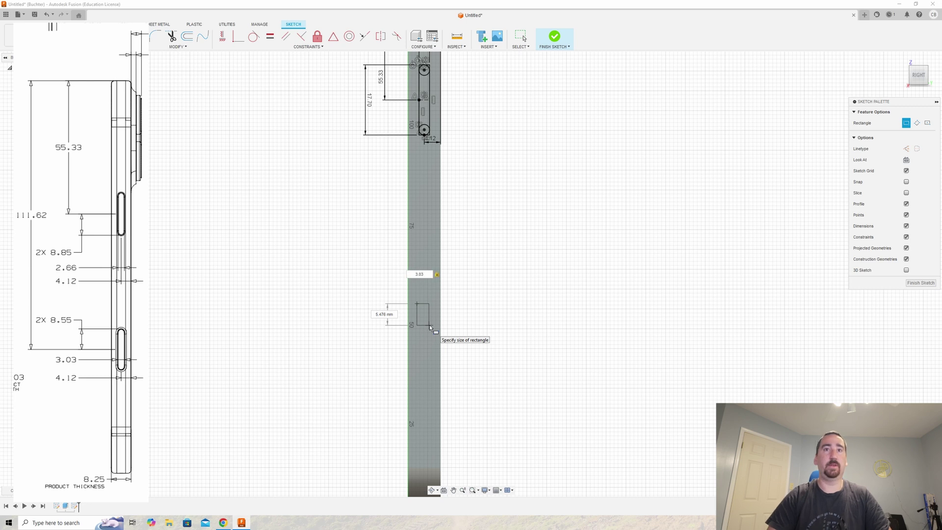
key("Tab")
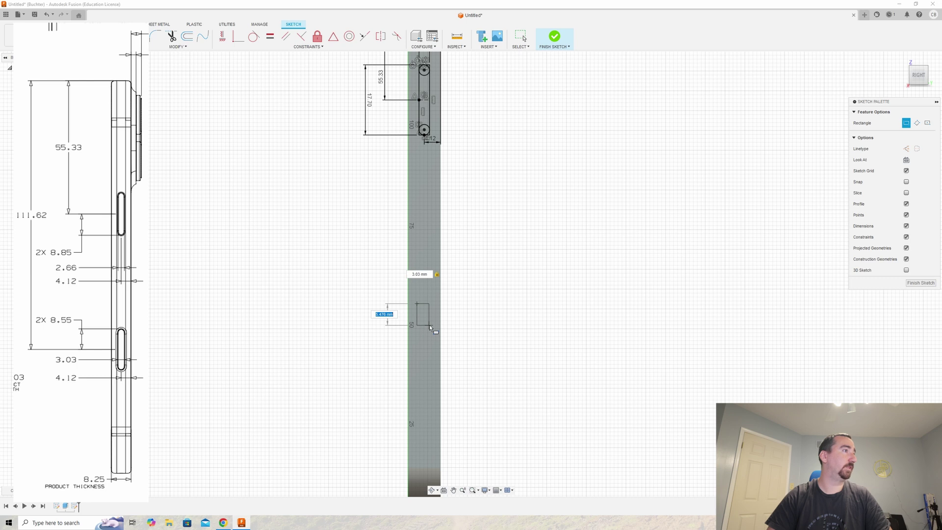
type("8")
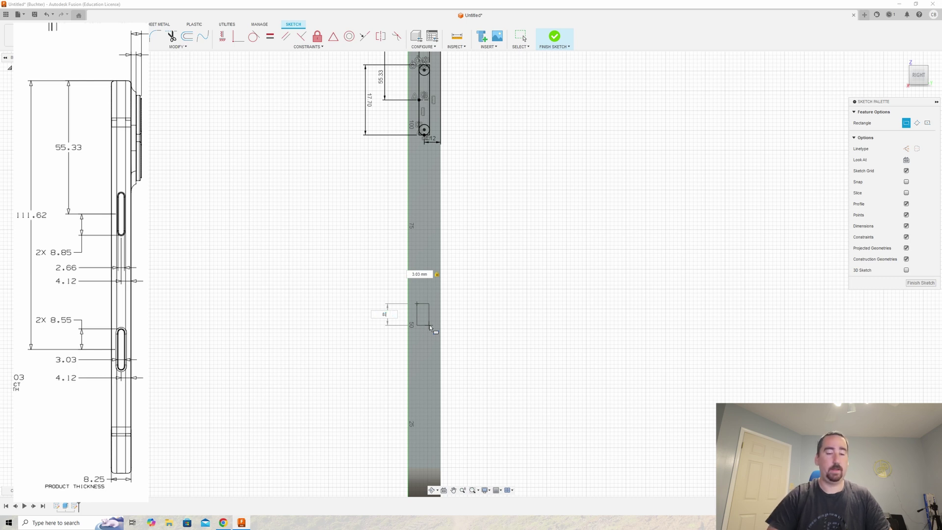
type(".55")
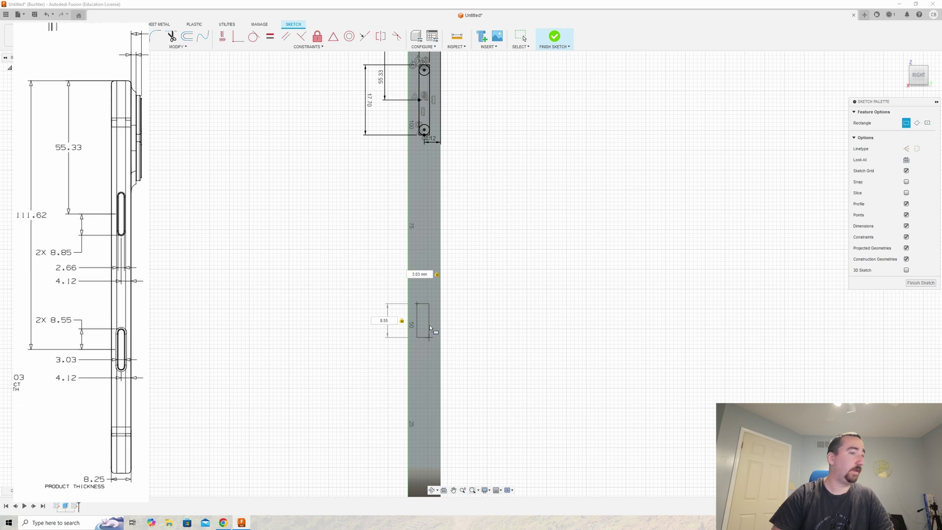
type("*2")
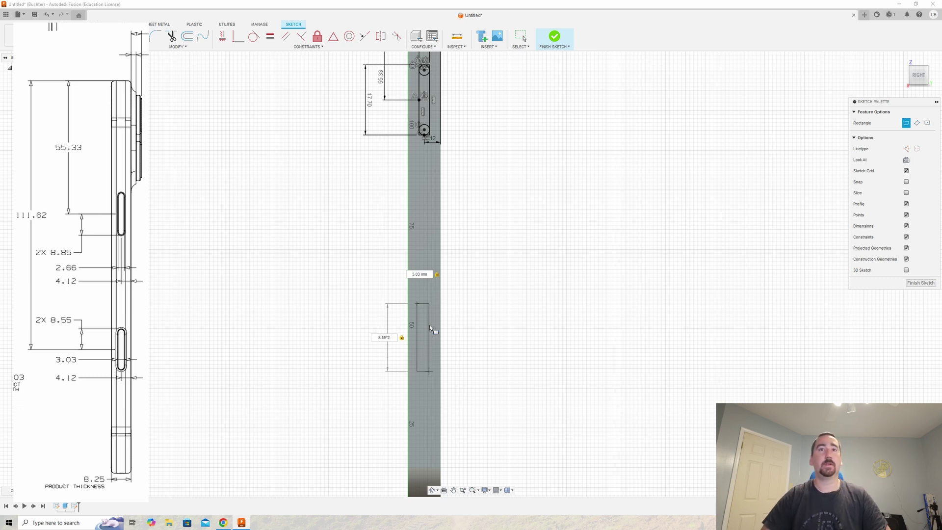
key("Return")
key("Escape")
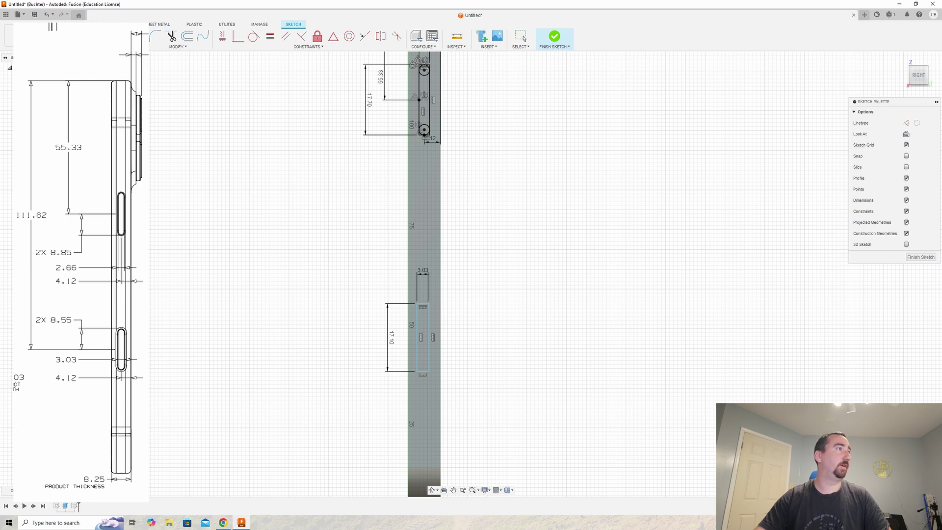
Dimension the lower rectangle 4.12 mm from the body's right edge.
scroll(442, 363, "up", 4)
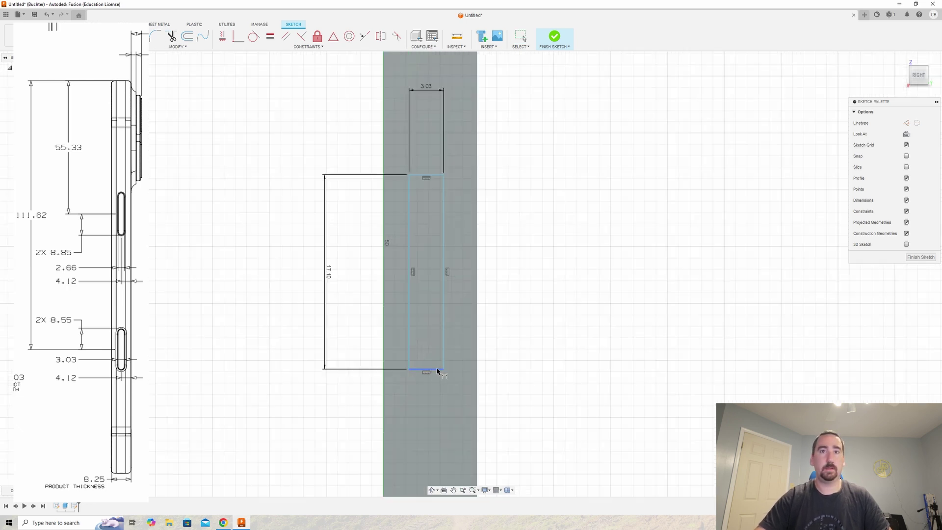
left_click(426, 372)
left_click(477, 384)
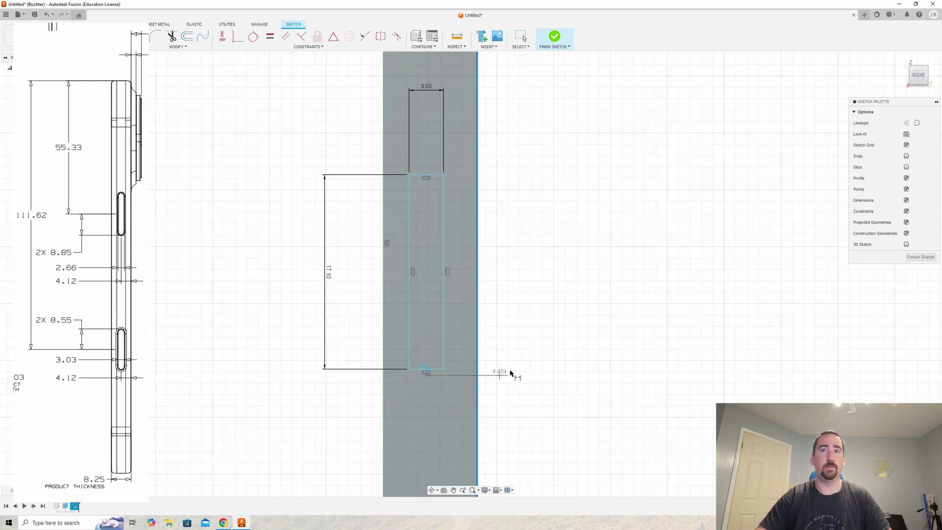
left_click(444, 402)
type("4.12")
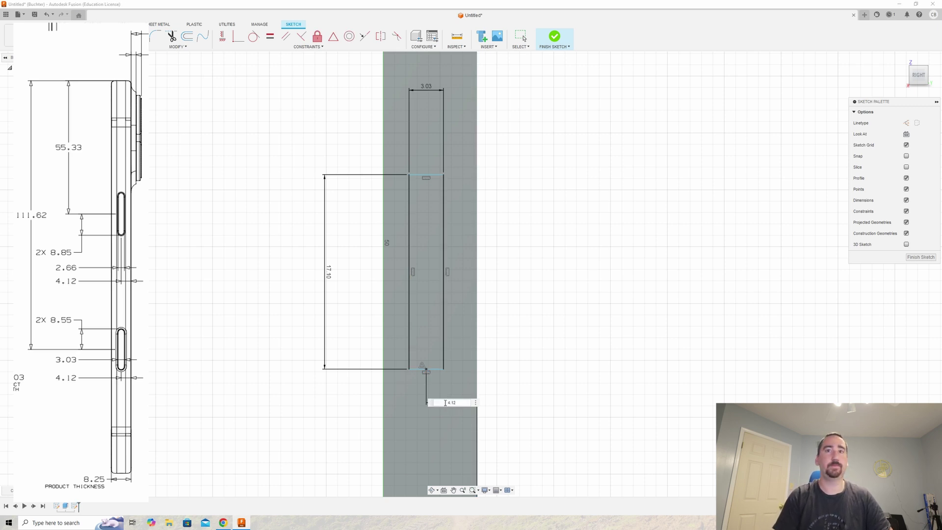
key("Return")
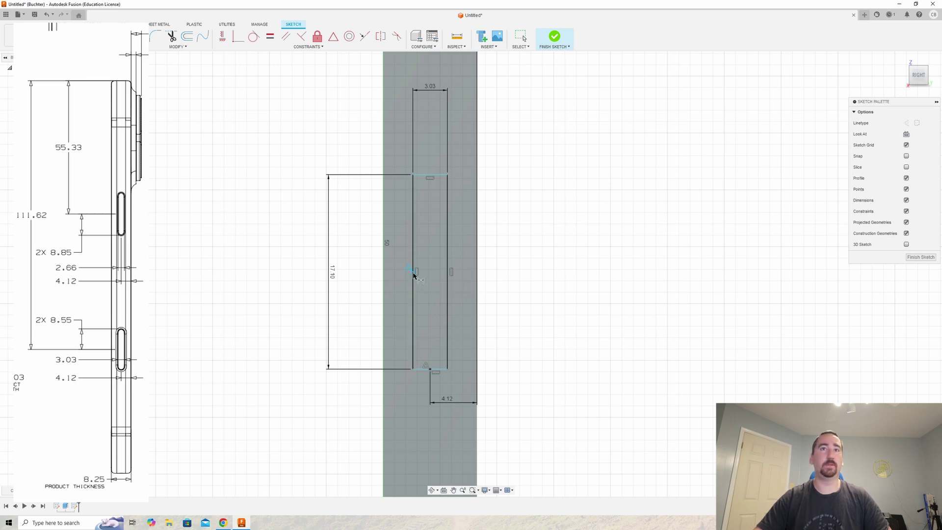
Dimension the lower slot's centre 111.62 mm below the top of the phone body.
scroll(413, 275, "down", 8)
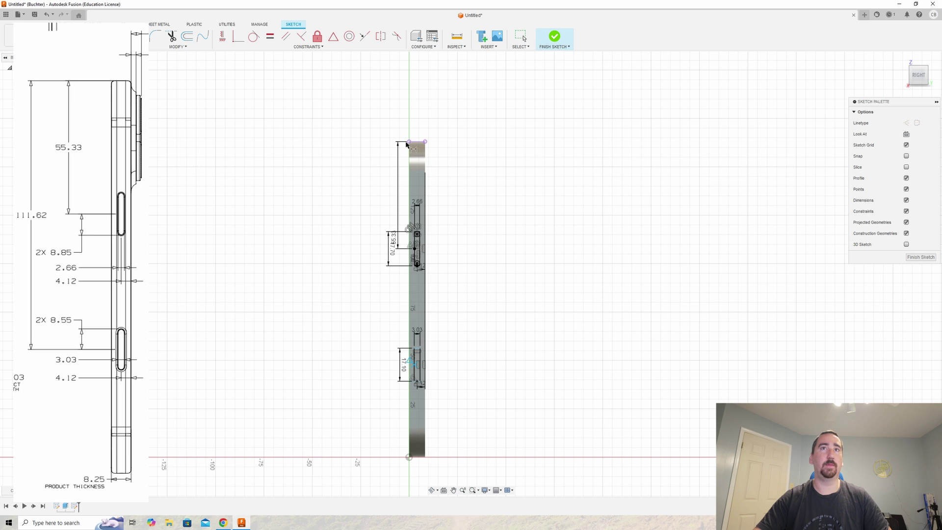
left_click(406, 144)
left_click(343, 256)
type("111")
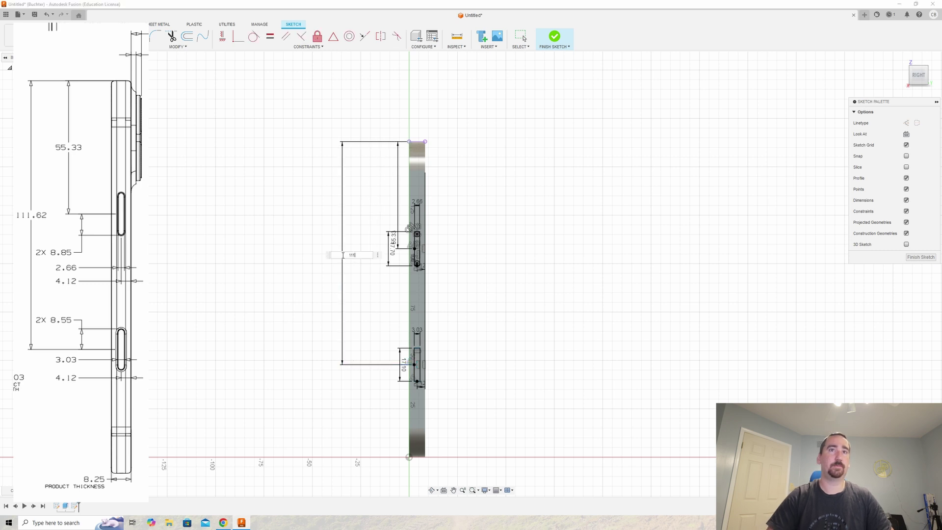
type(".6")
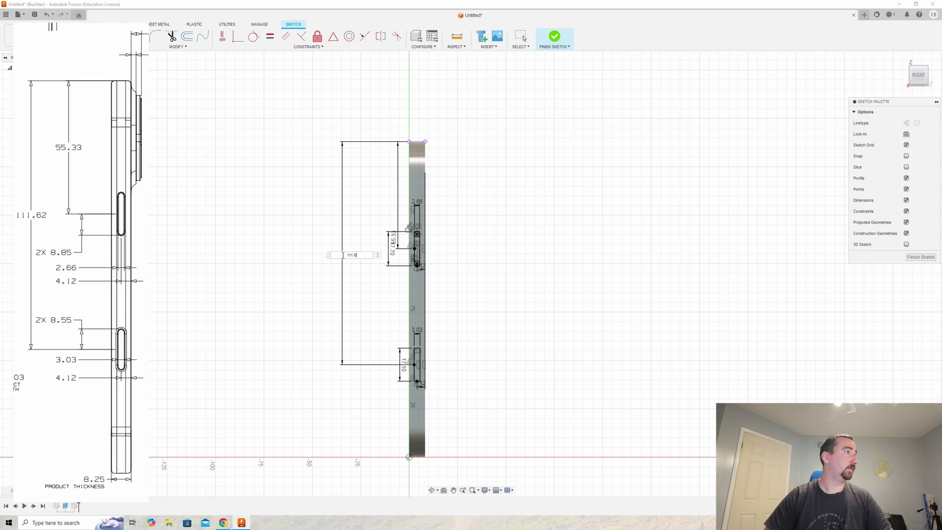
type("2")
key("Return")
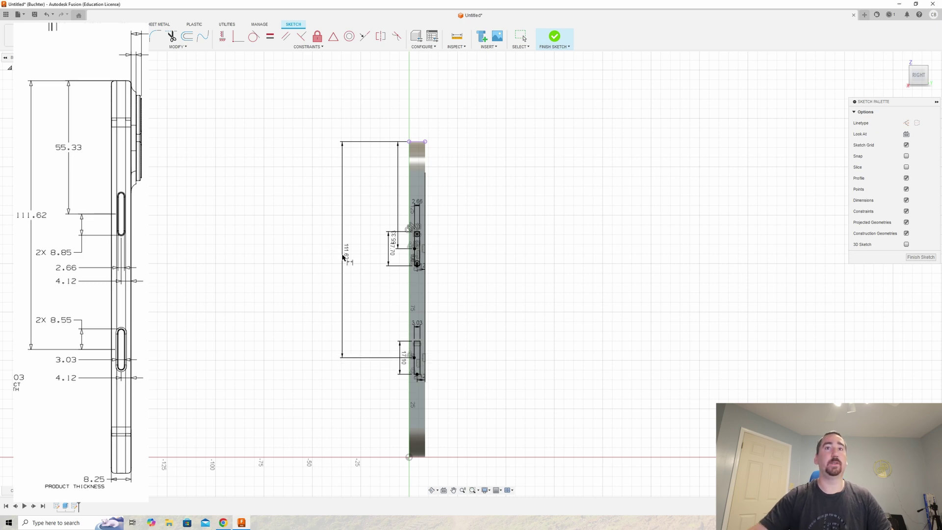
scroll(424, 345, "up", 3)
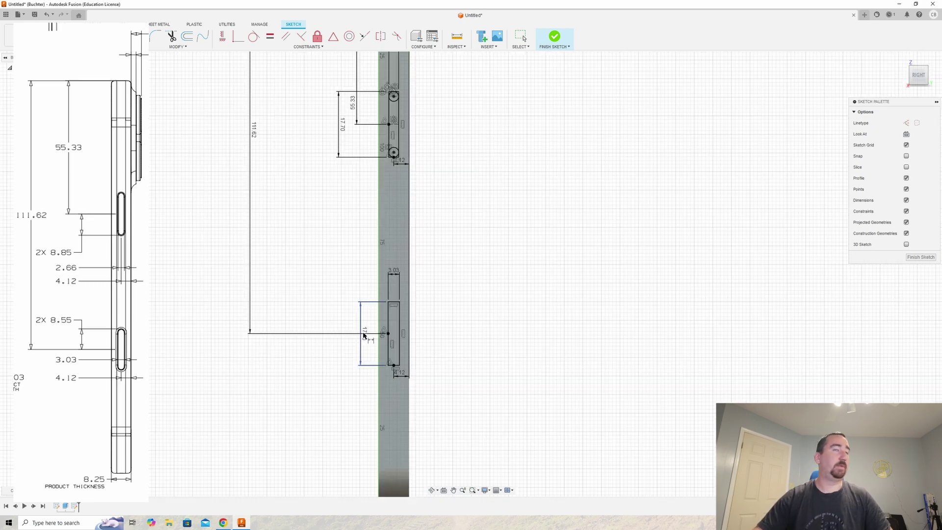
scroll(385, 331, "up", 3)
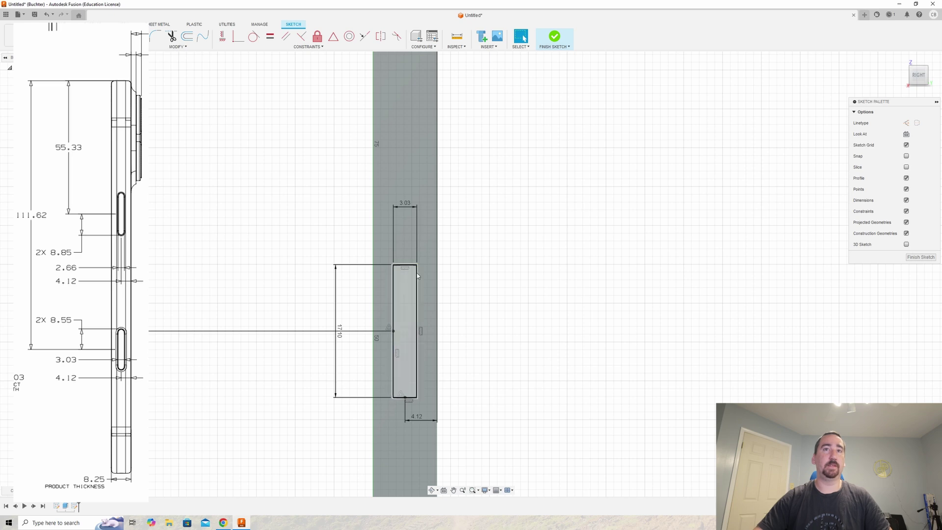
Draw a circle in the lower slot tangent to its left, top and right sides.
key("c")
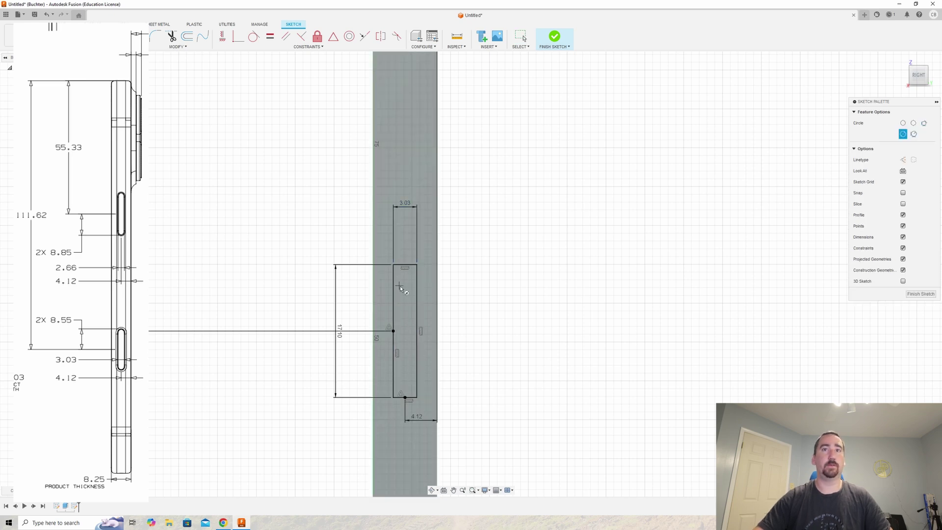
left_click(404, 290)
left_click(415, 283)
key("Escape")
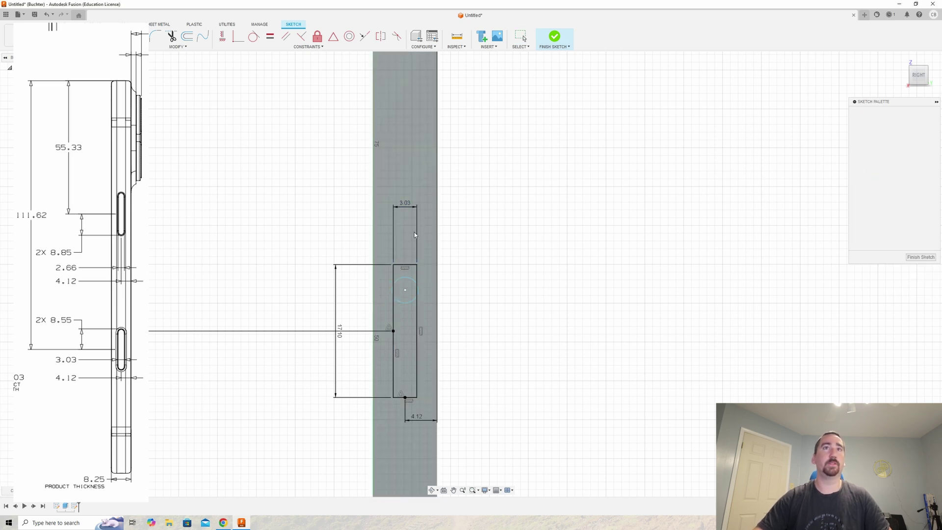
left_click(254, 35)
left_click(397, 281)
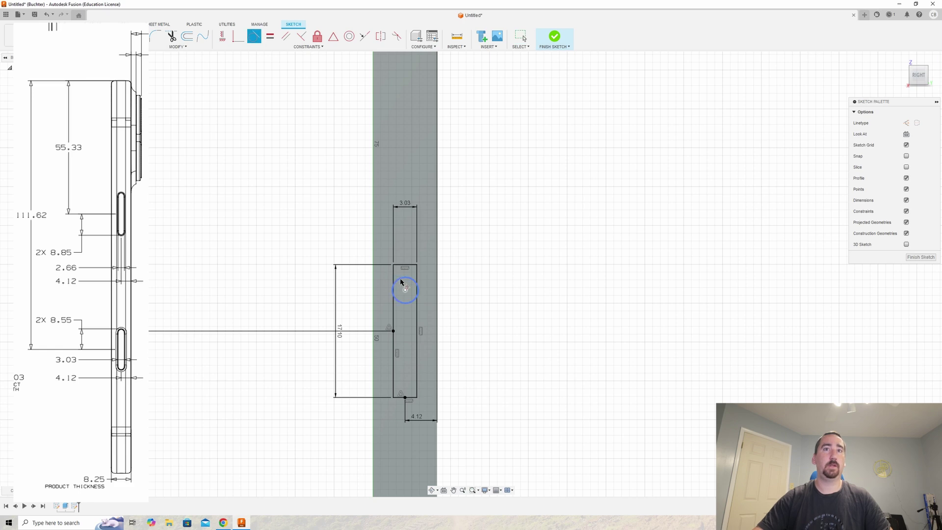
left_click(393, 278)
left_click(401, 278)
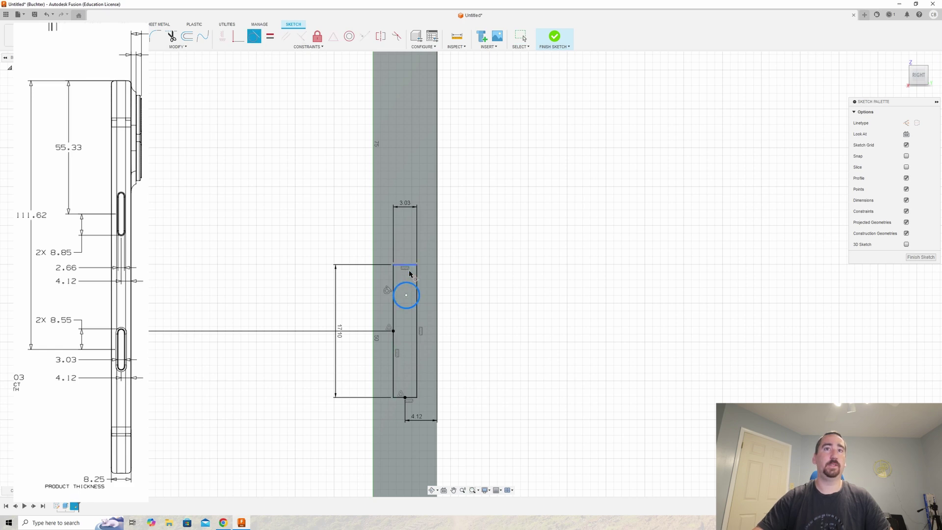
left_click(412, 265)
left_click(415, 277)
left_click(416, 294)
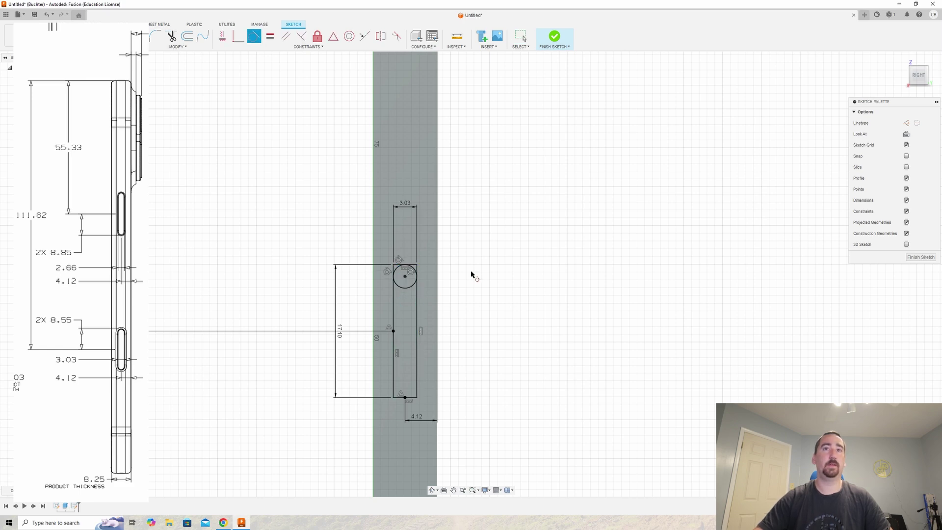
key("Escape")
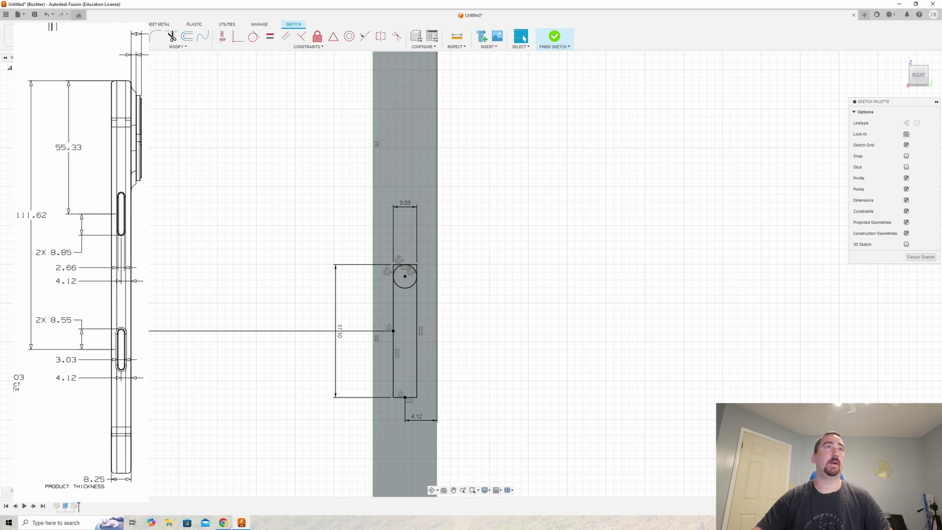
Draw a horizontal construction centre line across the lower slot.
key("x")
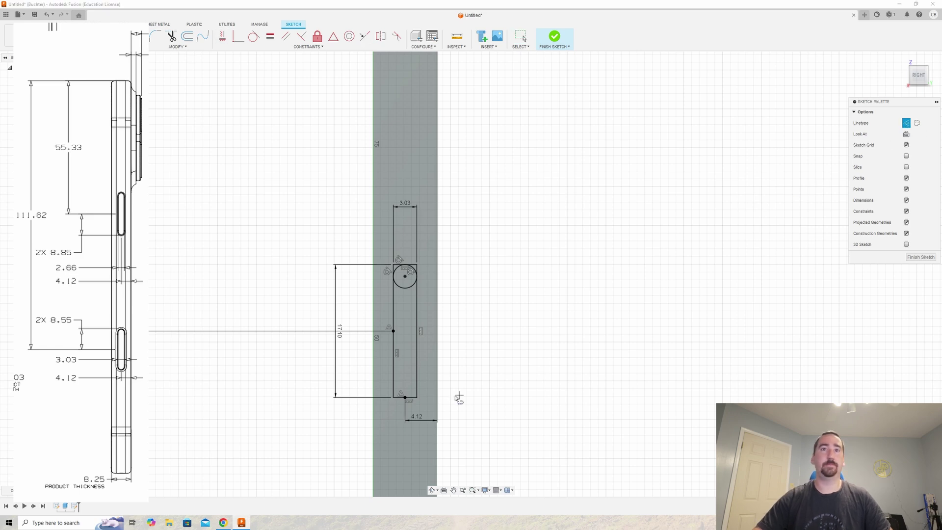
left_click(392, 331)
left_click(417, 330)
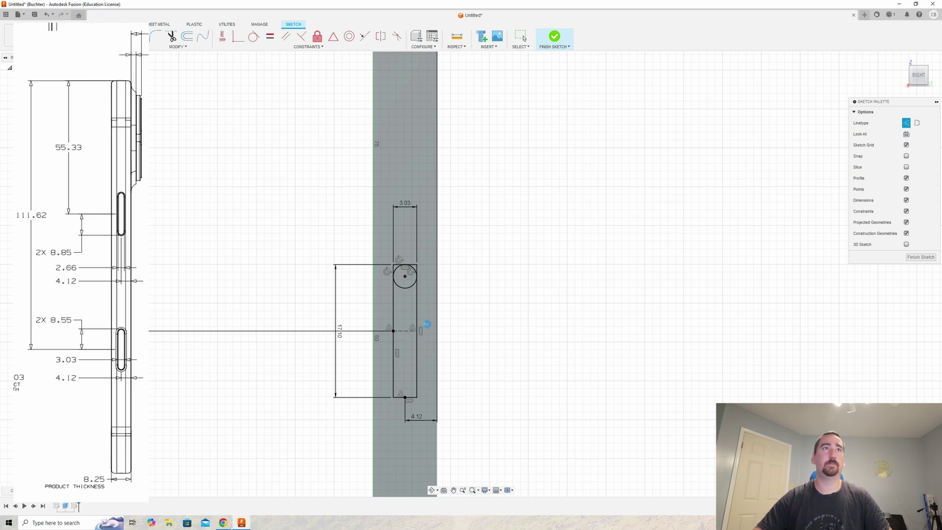
left_click(906, 123)
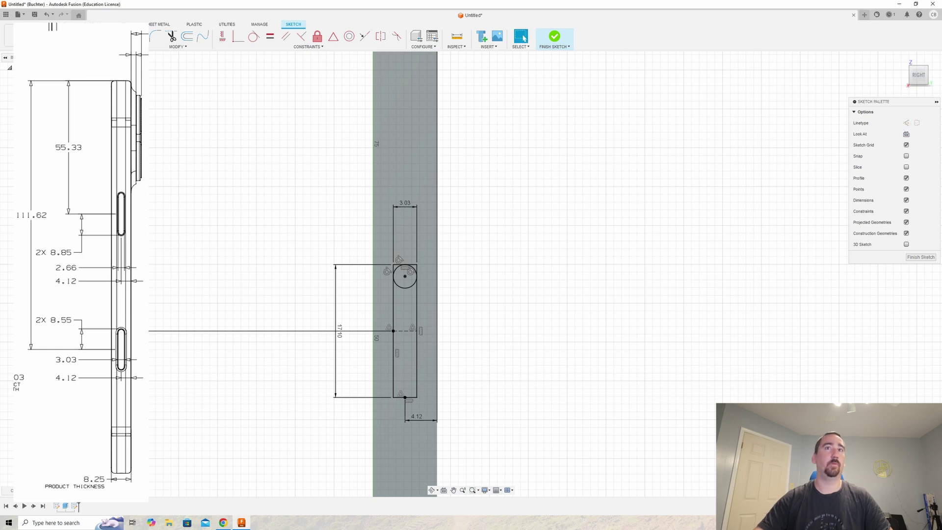
Mirror the circle across the slot's centre line, then finish the sketch.
key("m")
left_click(404, 288)
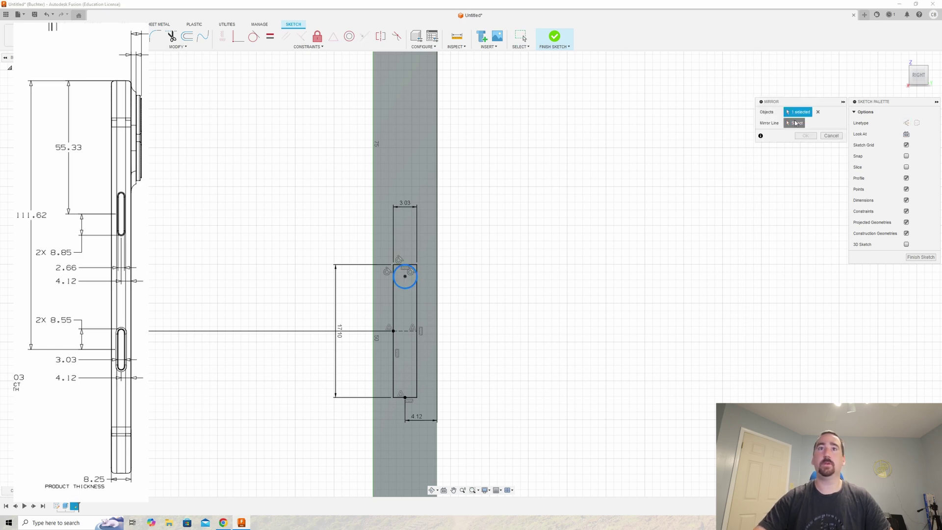
left_click(402, 332)
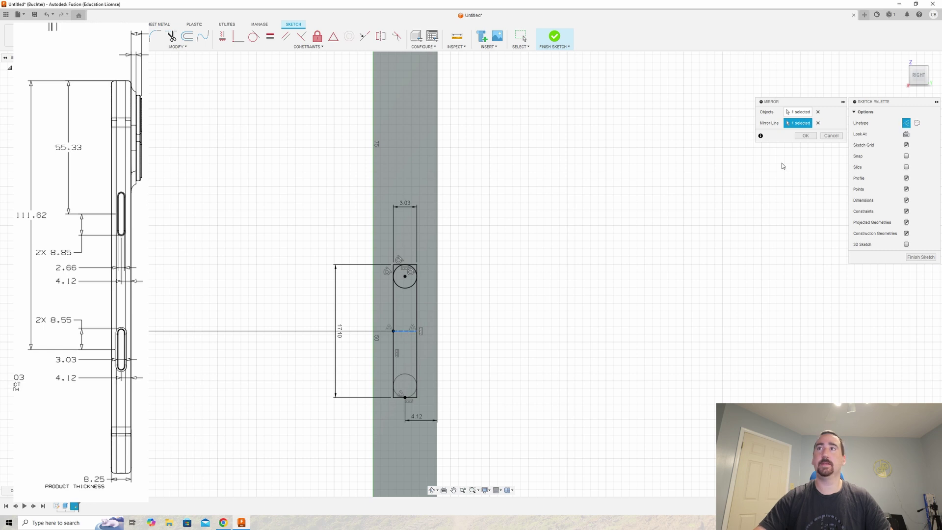
left_click(804, 136)
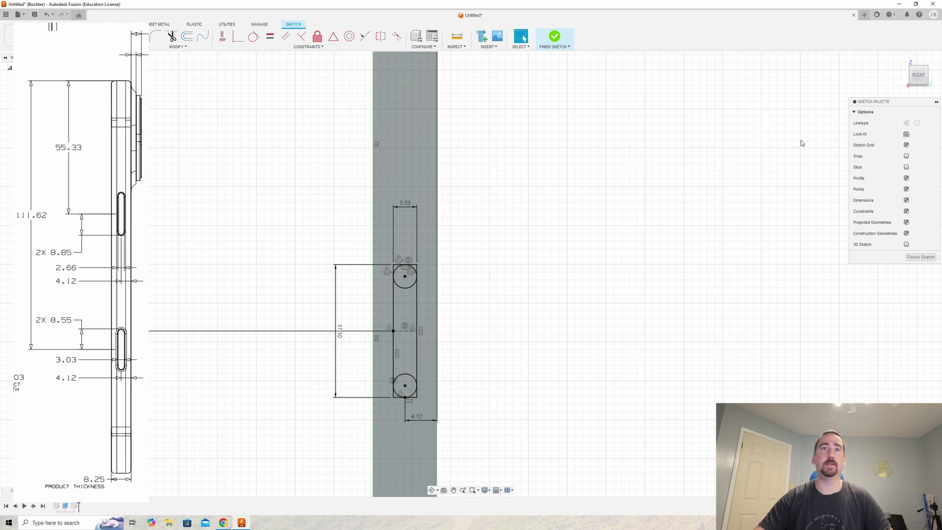
left_click(921, 257)
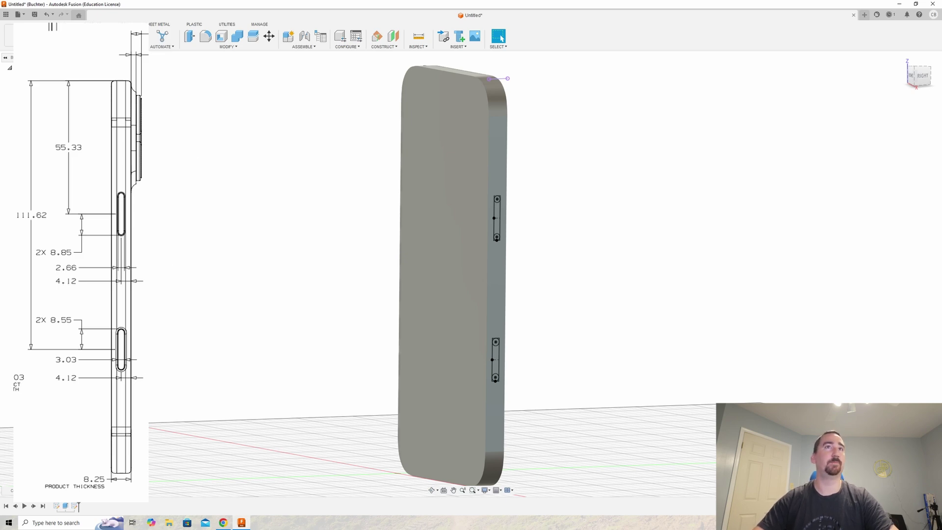
Extrude all six upper and lower slot profiles 0.45 mm, joined to the phone body.
key("e")
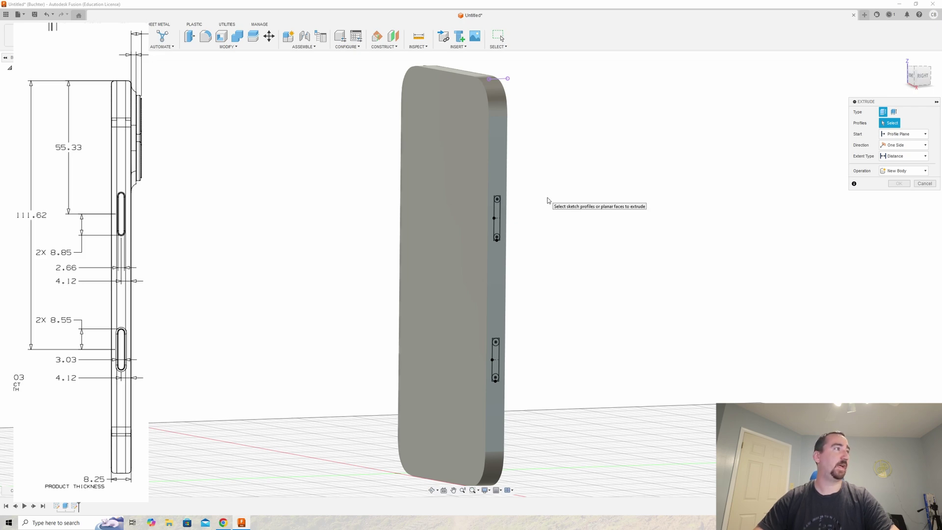
middle_click_drag(546, 200, 548, 200, "shift")
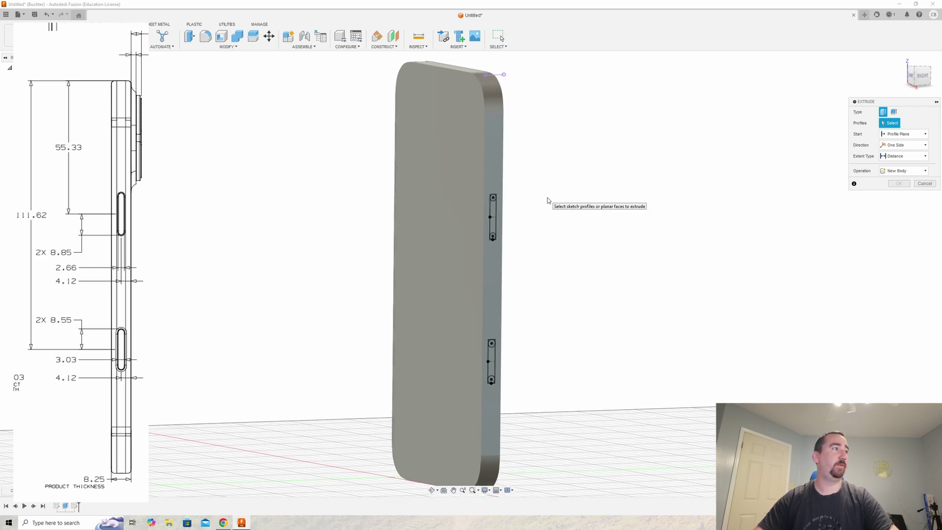
scroll(525, 210, "up", 5)
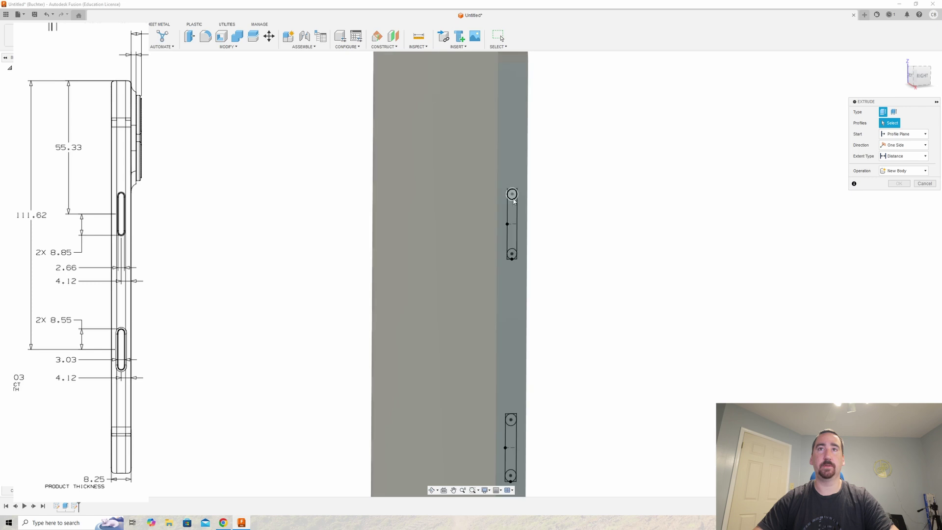
left_click(512, 196)
left_click(511, 224)
left_click(511, 254)
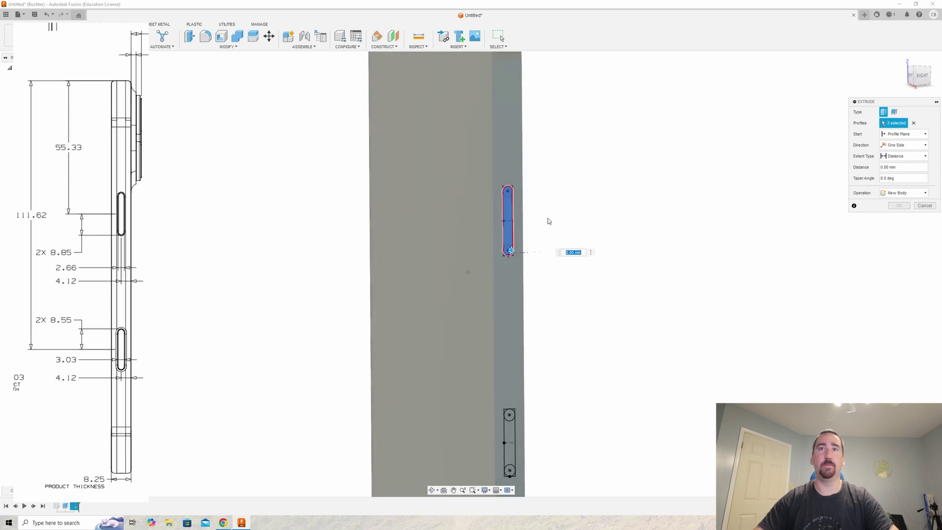
scroll(548, 222, "down", 3)
left_click(484, 306)
left_click(485, 328)
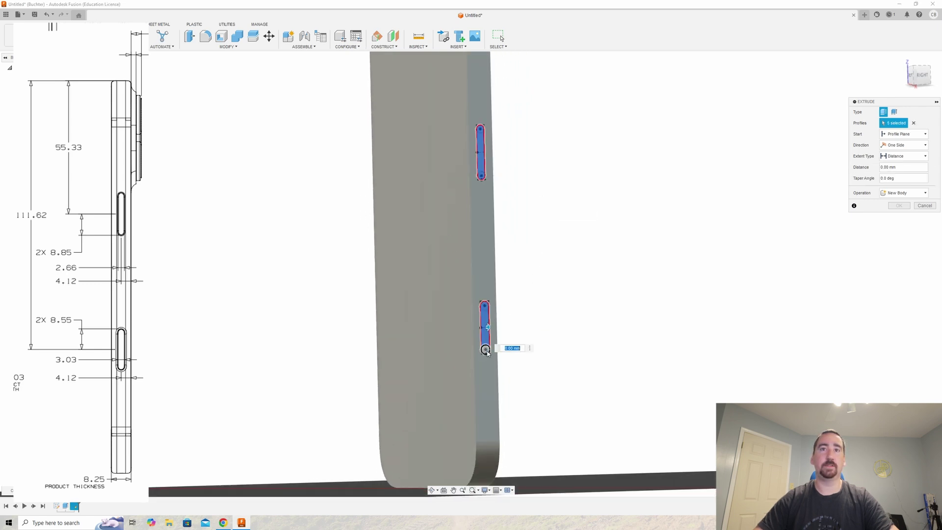
left_click(485, 349)
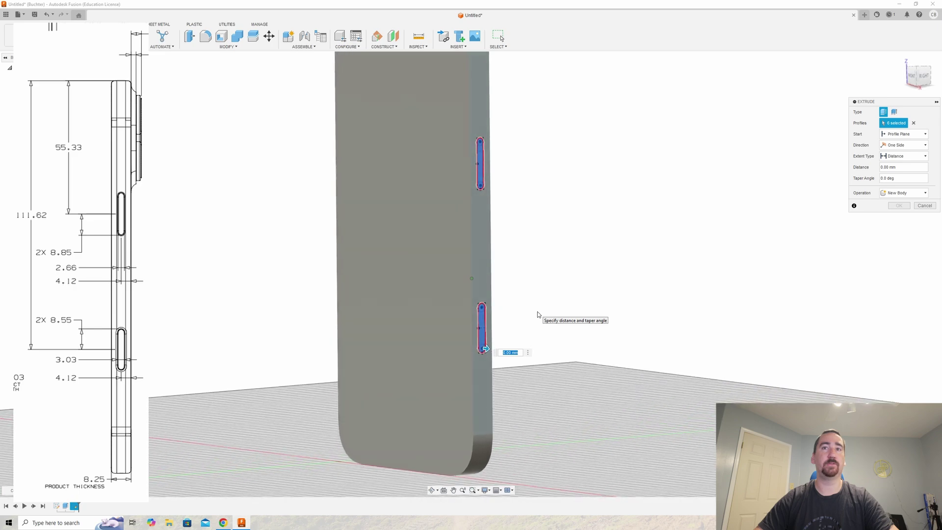
type("0")
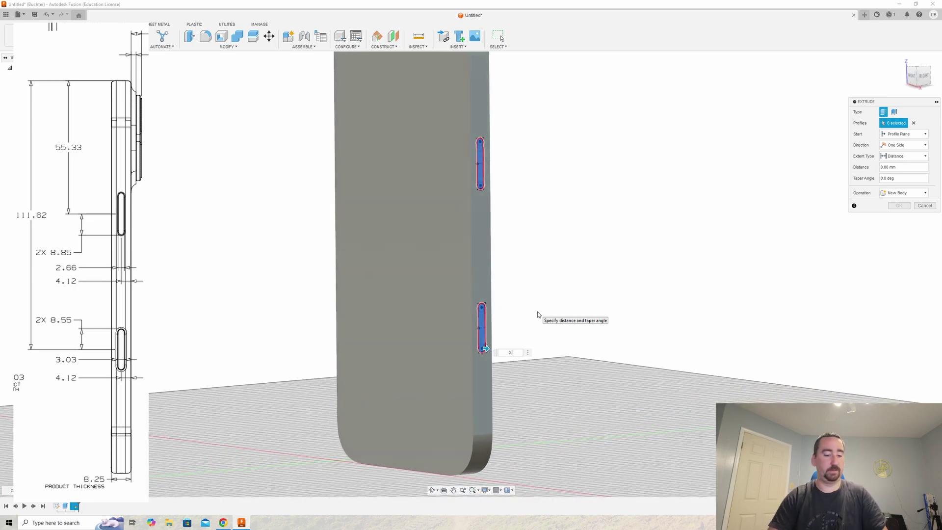
type(".45")
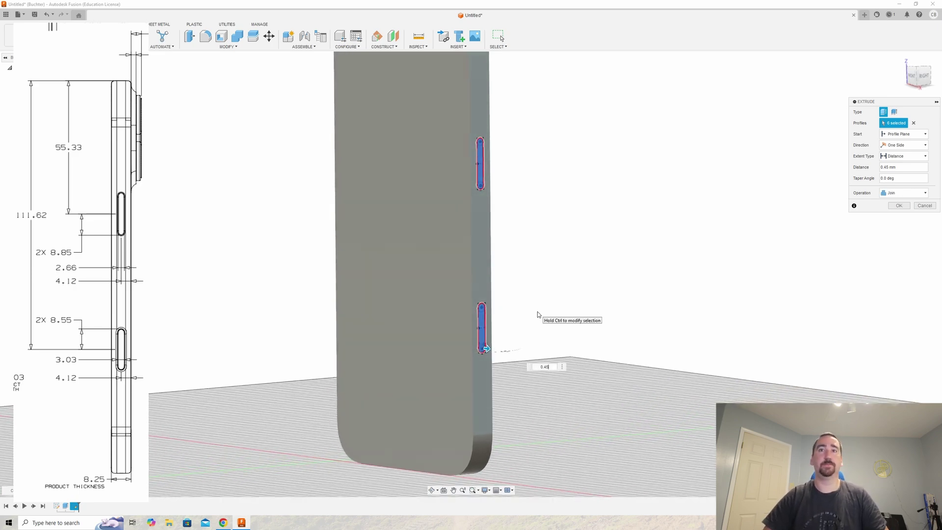
key("Return")
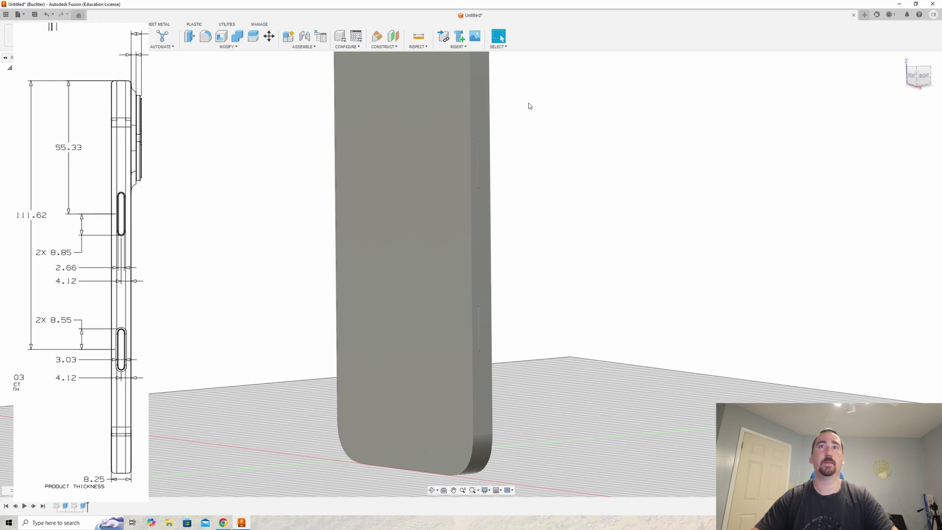
middle_click_drag(528, 105, 524, 162, "shift")
scroll(524, 161, "up", 5)
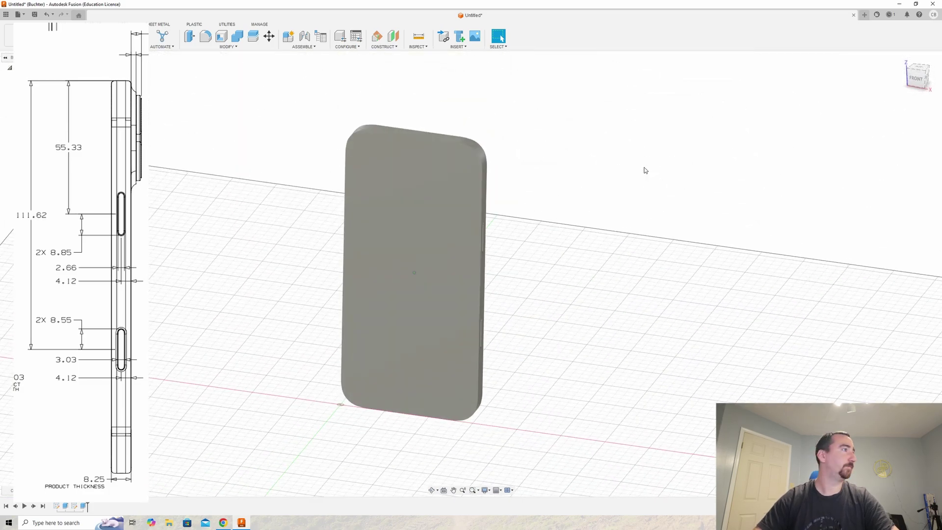
left_click(924, 87)
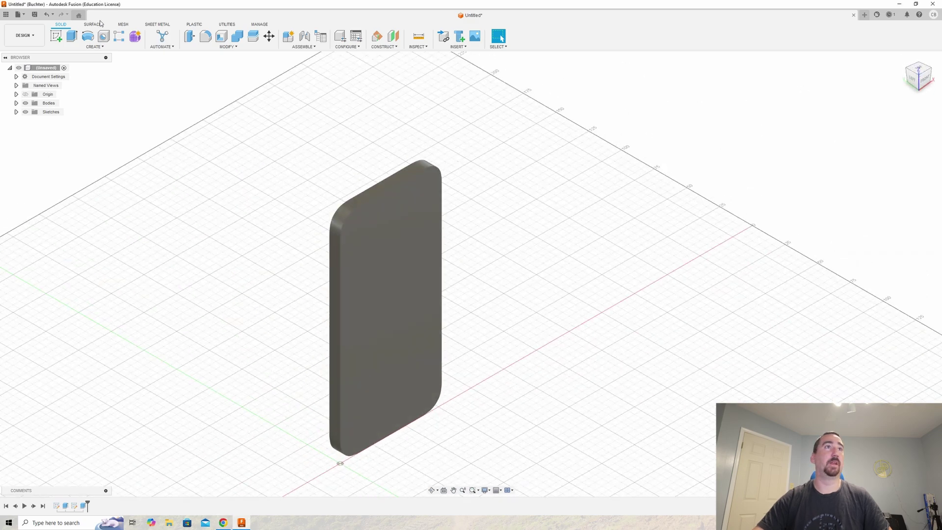
Start a sketch on the phone's opposite side face and project the top face's edge into it.
left_click(56, 36)
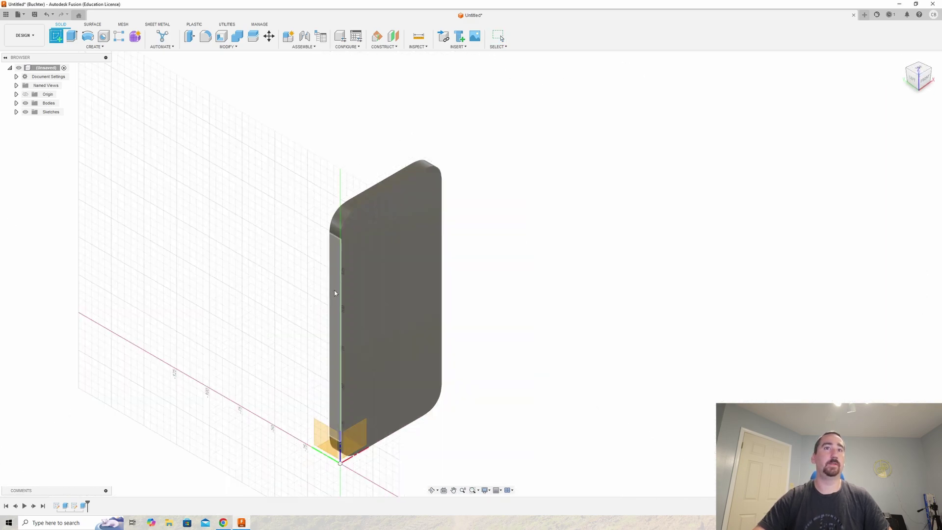
left_click(334, 293)
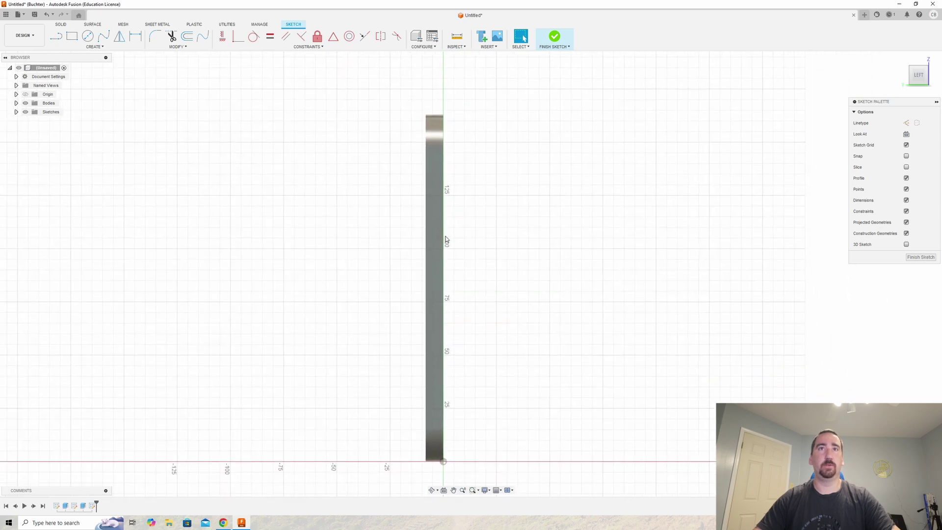
key("p")
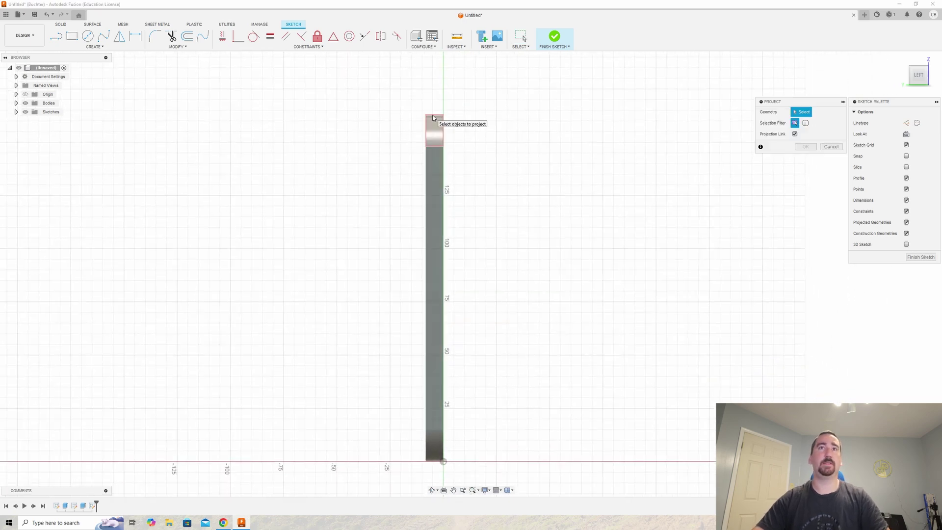
left_click(433, 118)
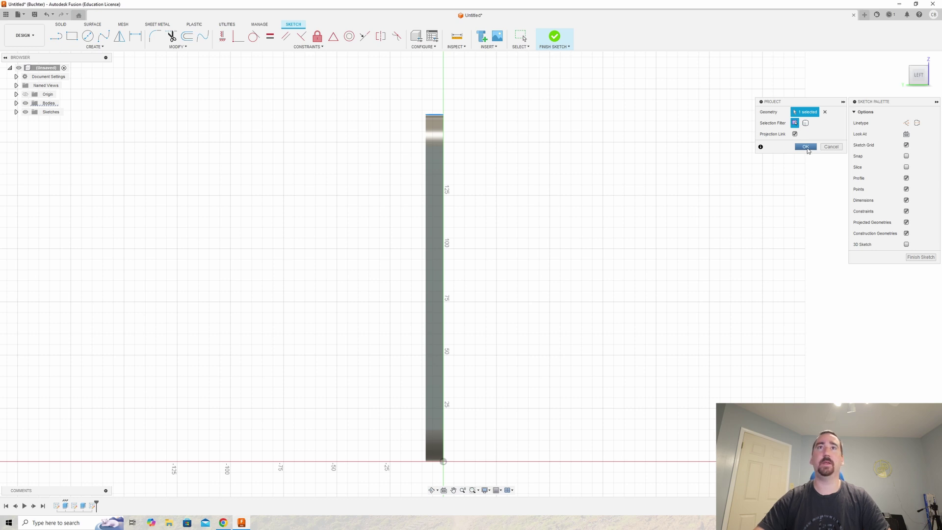
left_click(806, 147)
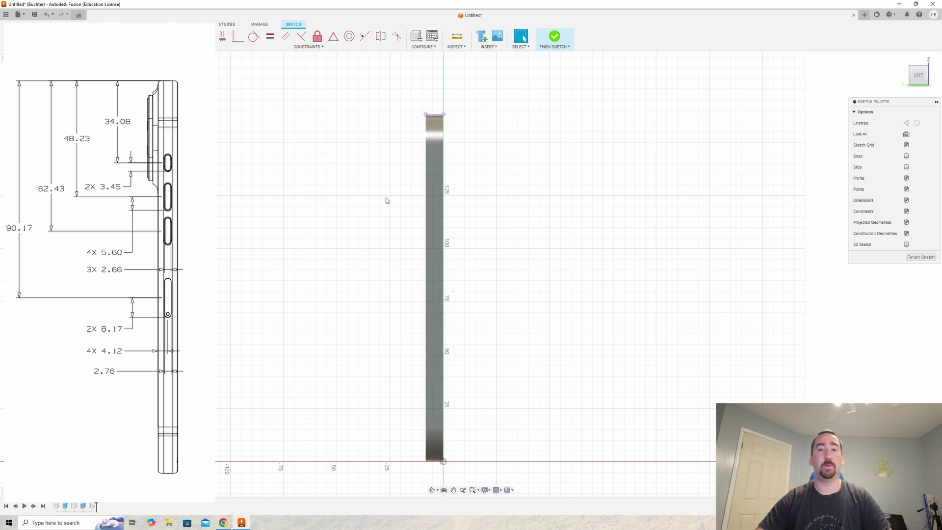
Draw three small two-point button rectangles stacked down the phone's opposite side face.
scroll(396, 200, "down", 1)
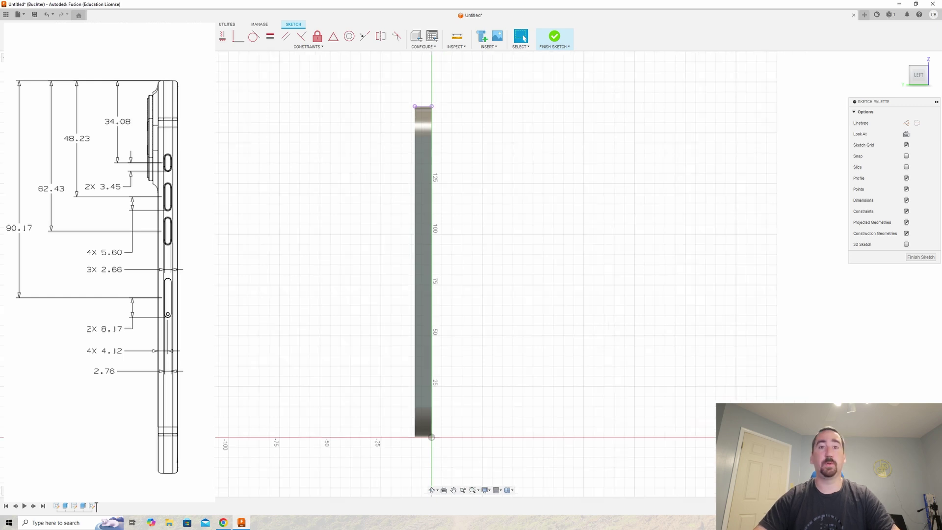
key("r")
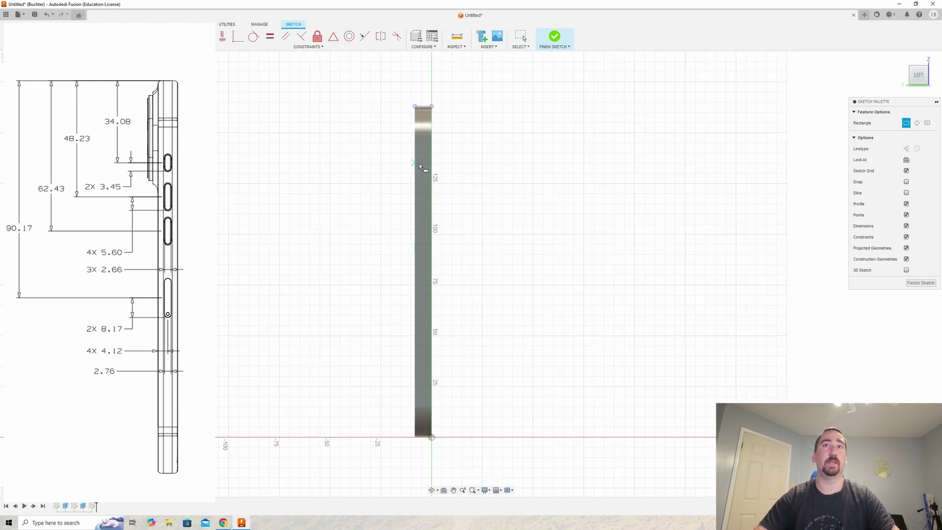
left_click(419, 163)
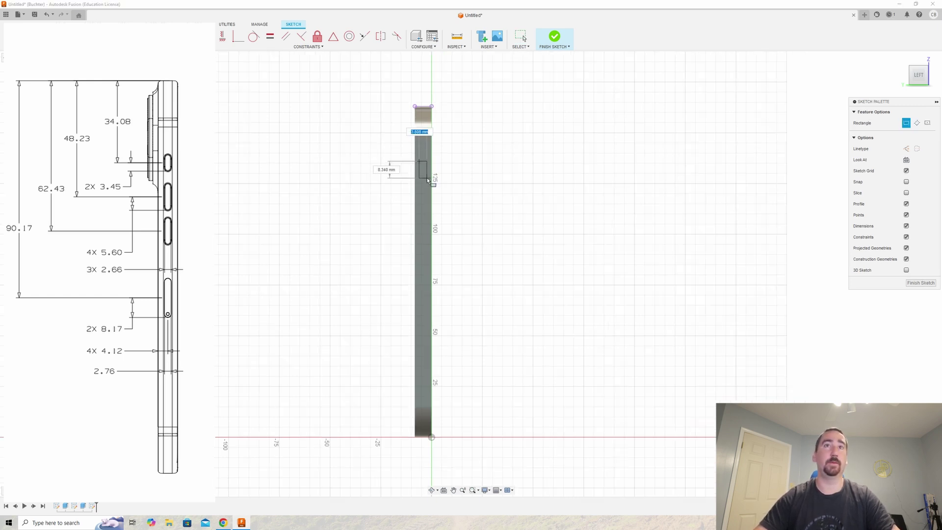
left_click(427, 182)
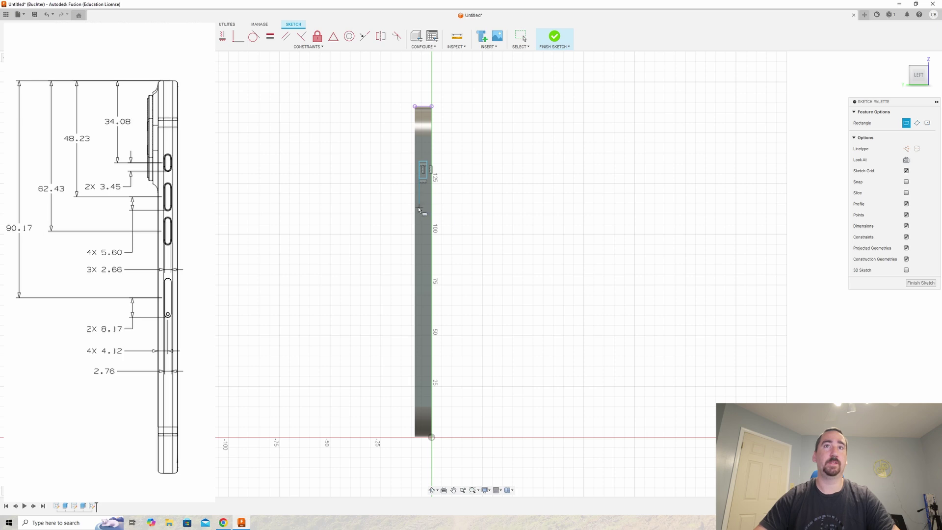
scroll(420, 205, "up", 2)
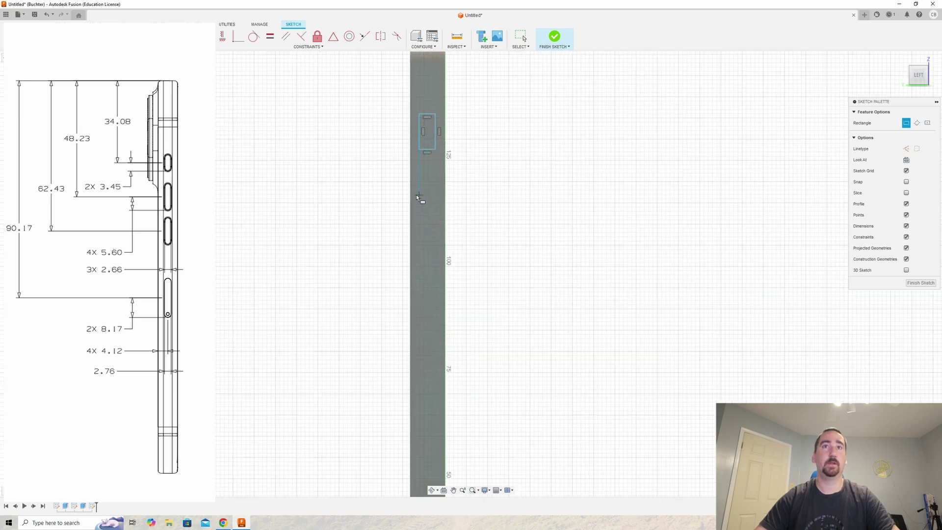
left_click(415, 195)
left_click(427, 217)
left_click(421, 244)
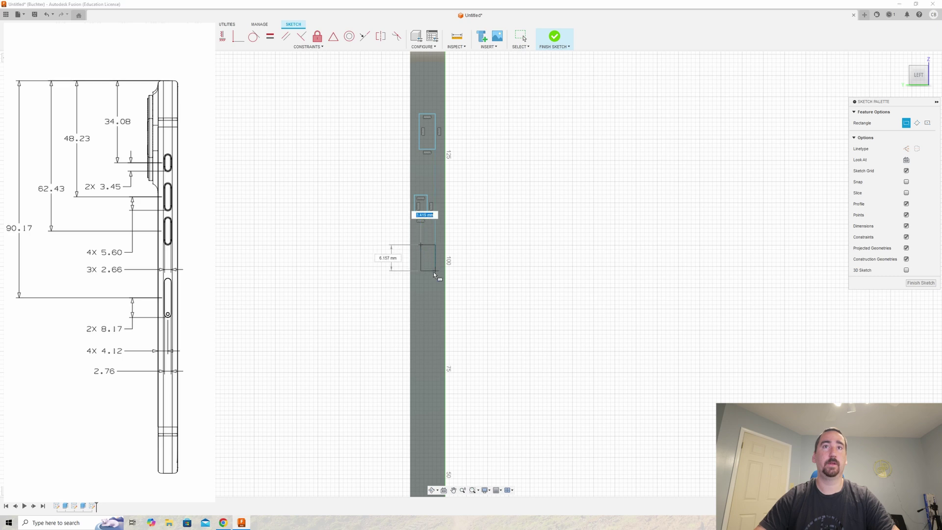
left_click(435, 274)
key("Escape")
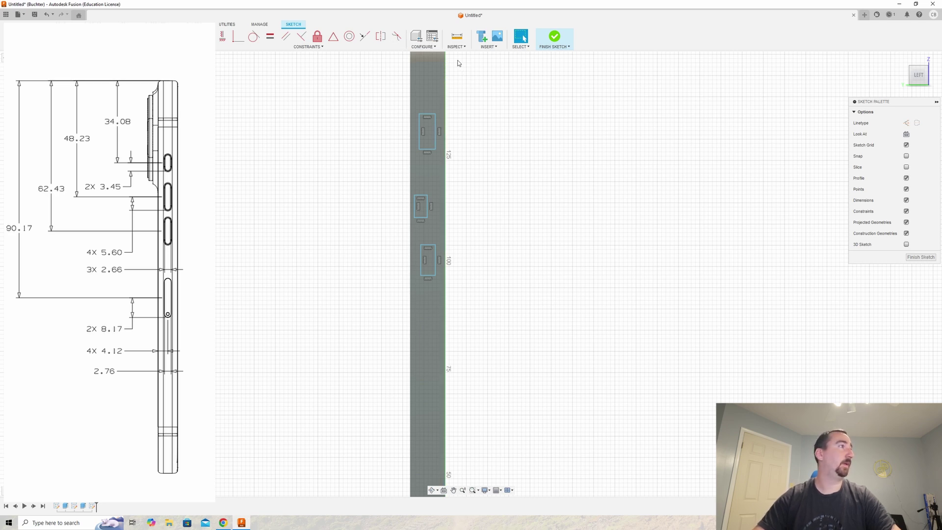
Dimension the top rectangle 34.08 mm below the body's top edge.
middle_click_drag(428, 130, 429, 209)
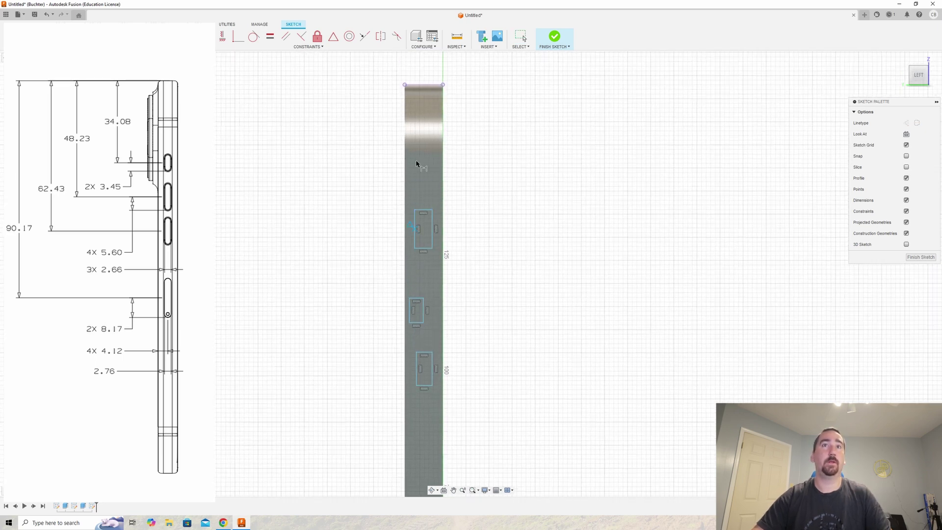
left_click(405, 84)
left_click(331, 164)
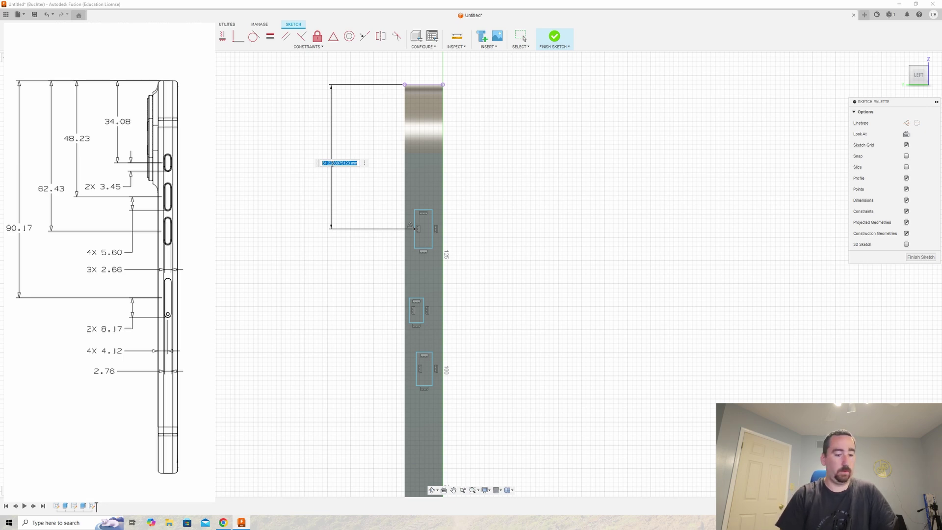
type("4.08")
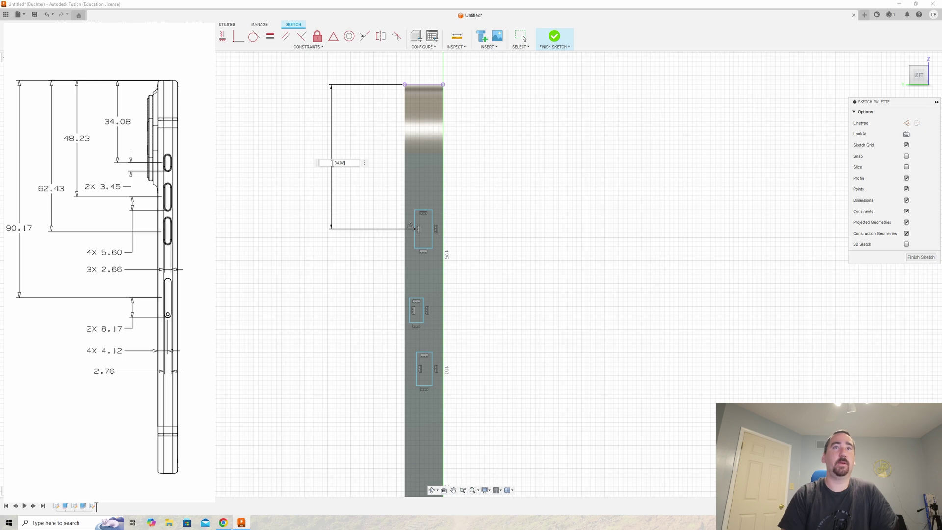
key("Return")
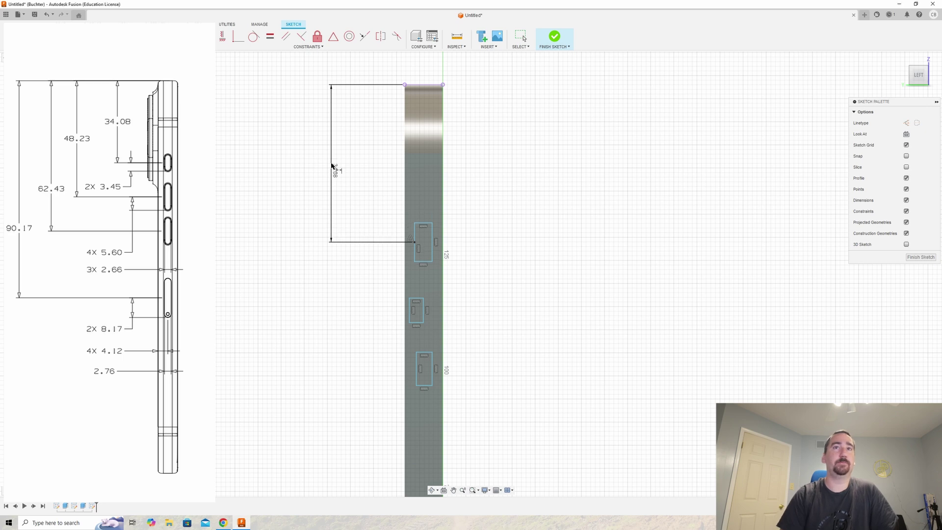
Set the top rectangle 4.12 mm from the body's side edge, dismissing an over-constrained warning.
left_click(404, 279)
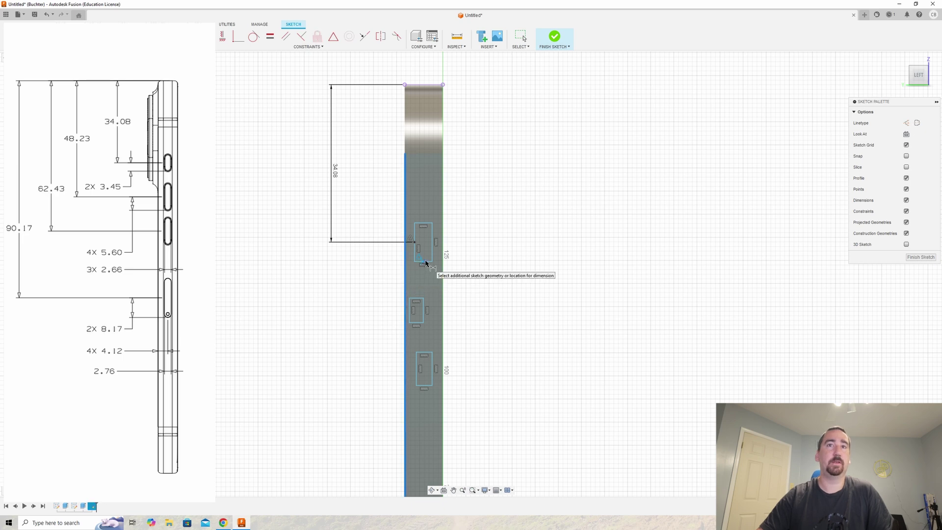
left_click(425, 265)
left_click(538, 281)
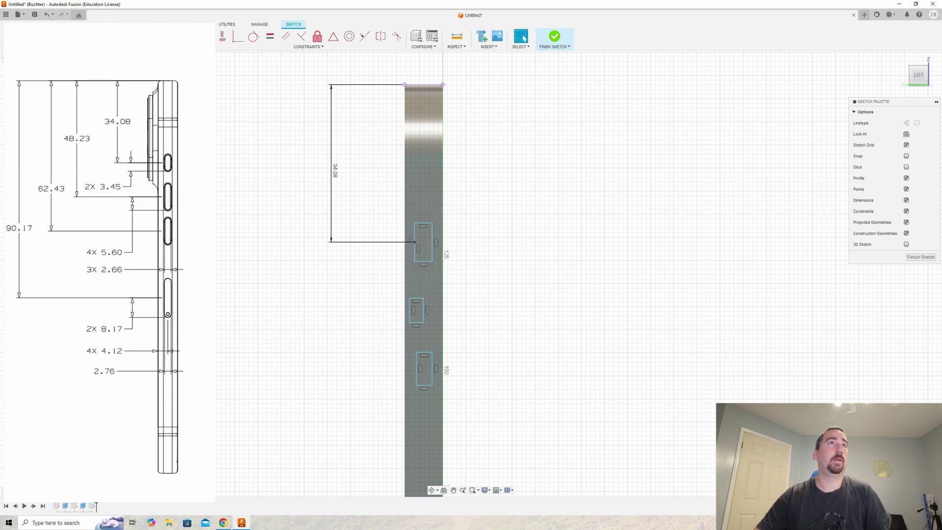
left_click(404, 273)
left_click(422, 266)
left_click(416, 277)
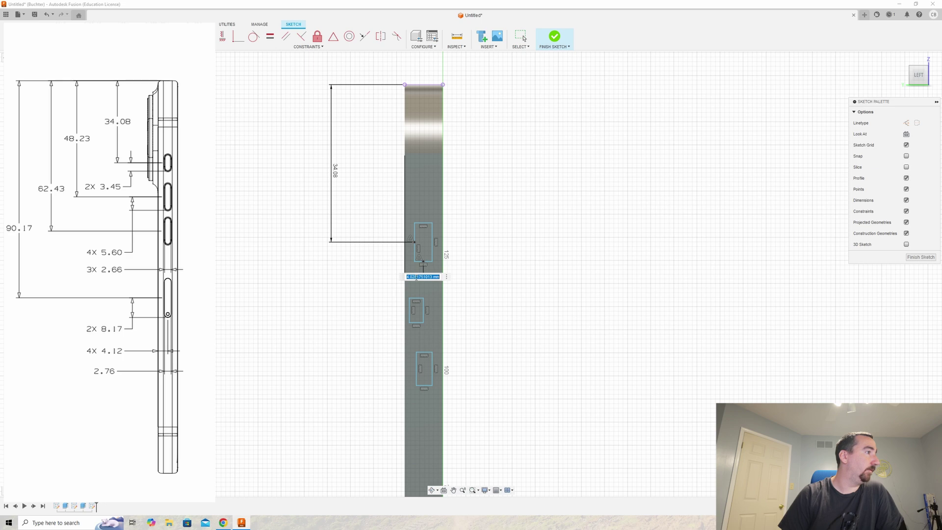
type("4.12")
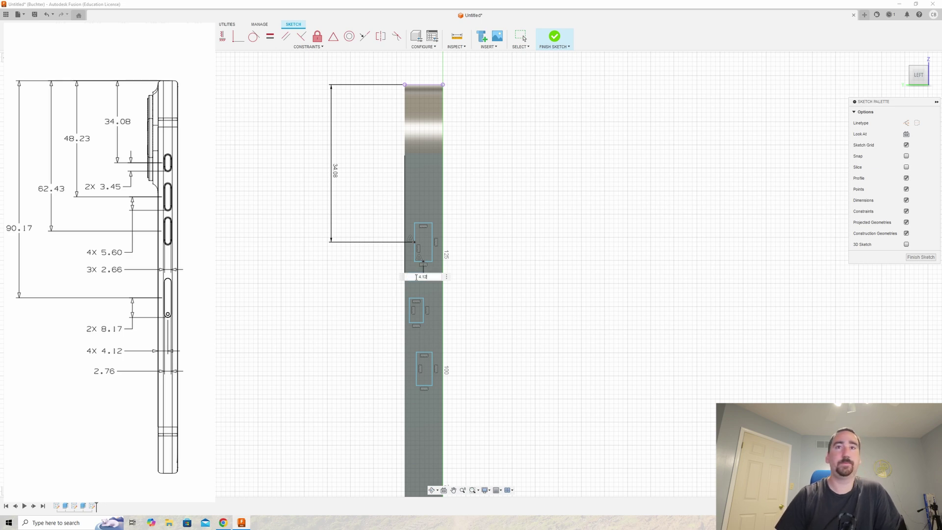
key("Return")
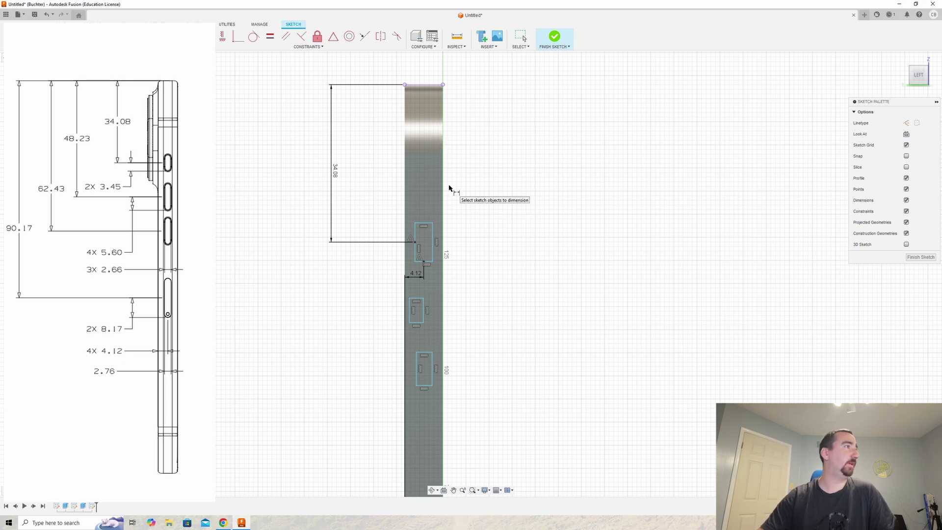
Set the top rectangle's height to 3.45*2 (6.90 mm).
left_click(433, 239)
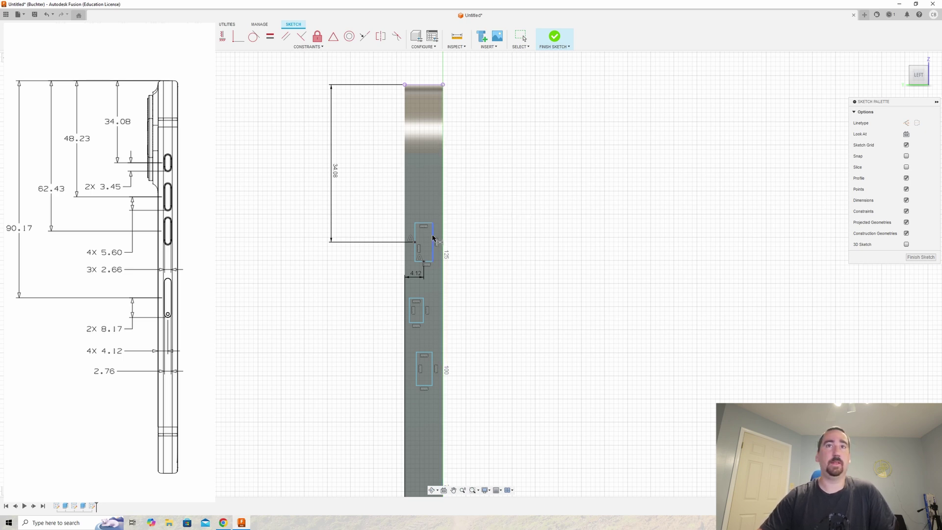
left_click(461, 241)
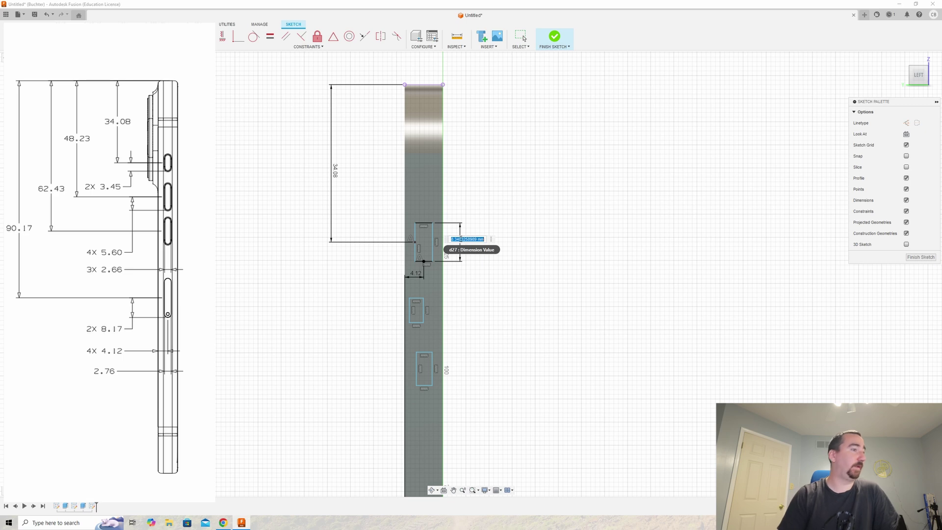
type("3.45")
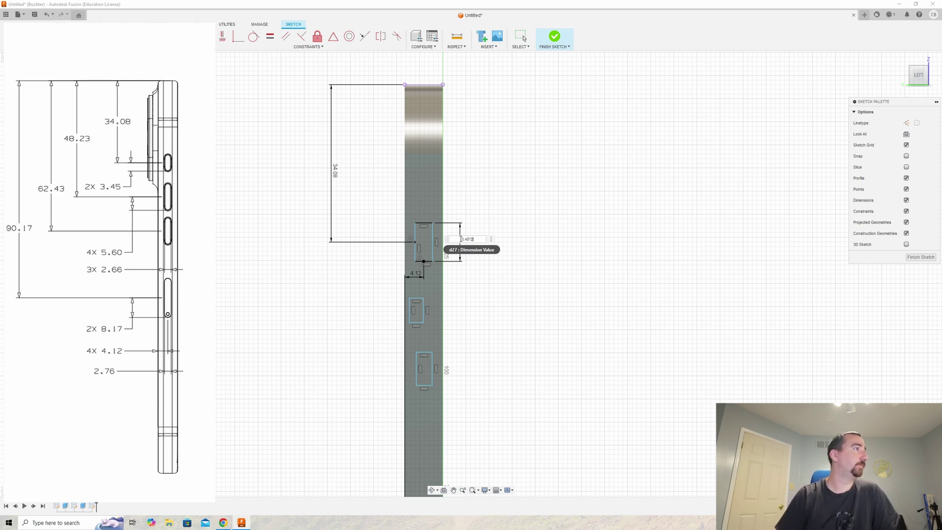
type("*2")
key("Return")
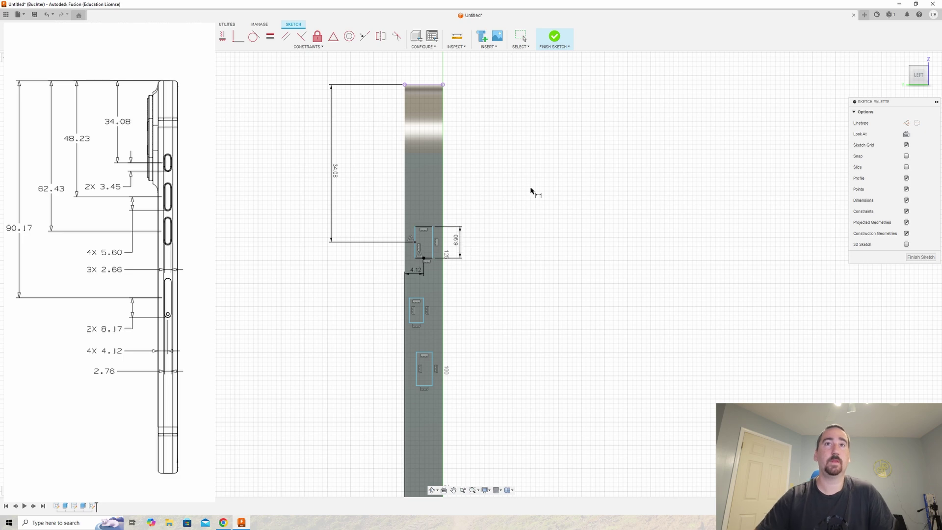
scroll(506, 222, "up", 2)
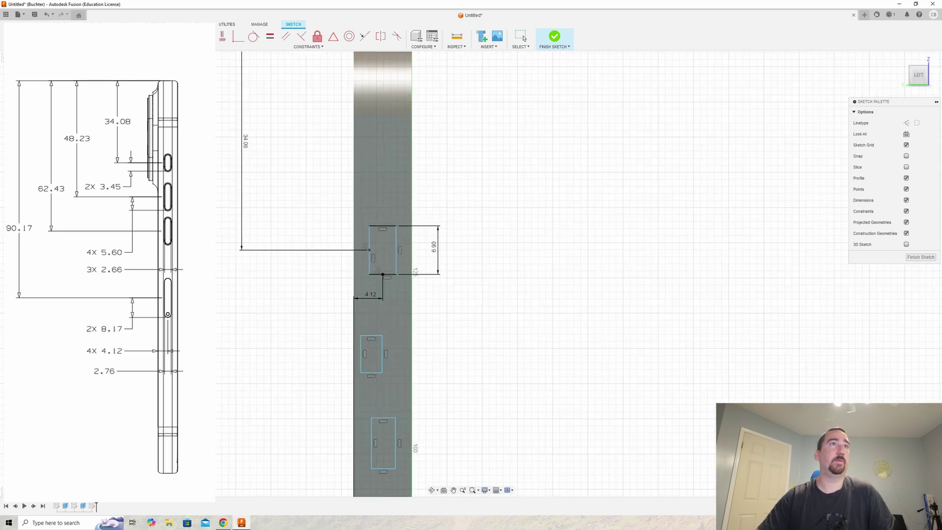
Add a circle inside the top rectangle, tangent to its left, top and right edges.
key("c")
left_click(383, 242)
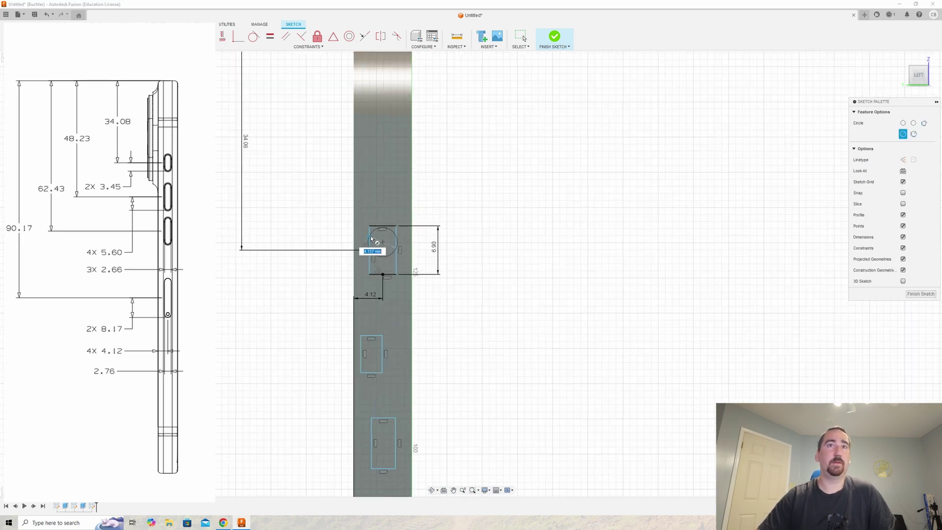
left_click(372, 238)
key("Escape")
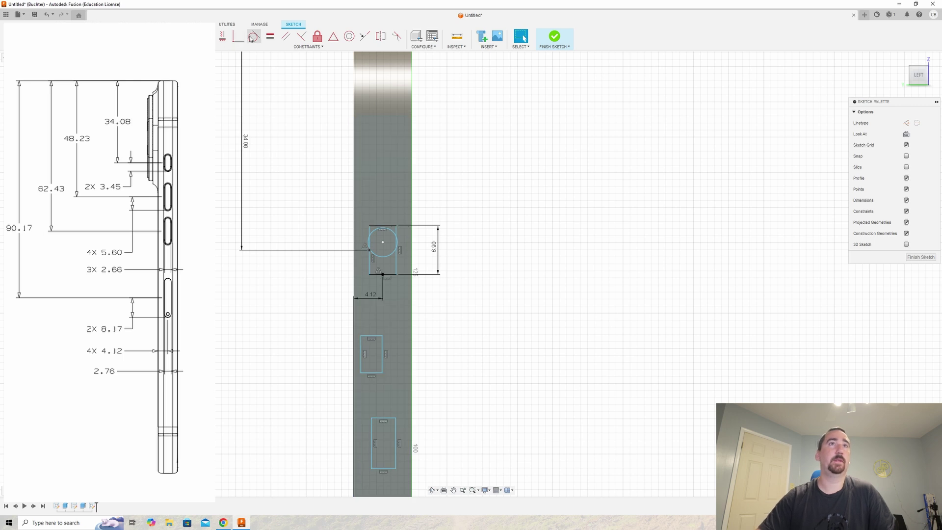
left_click(253, 36)
left_click(370, 241)
left_click(375, 233)
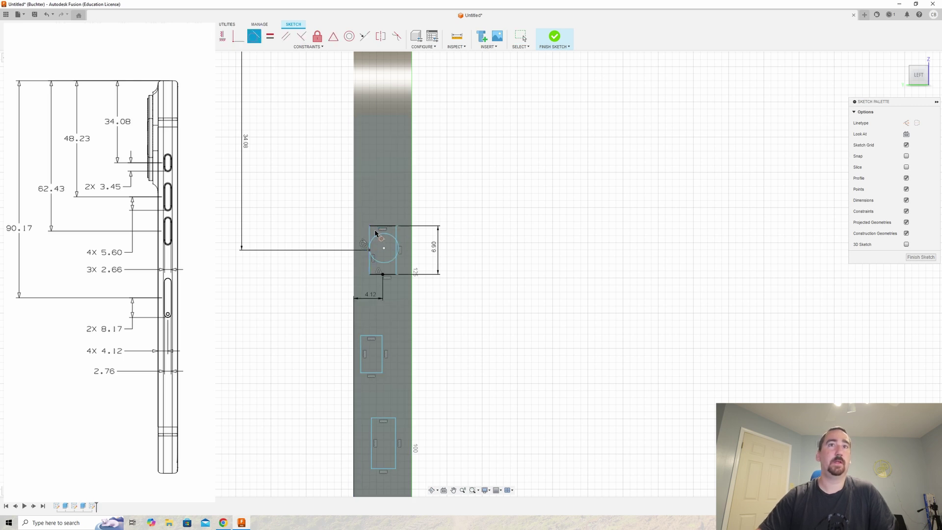
left_click(378, 236)
left_click(390, 227)
left_click(395, 234)
left_click(396, 251)
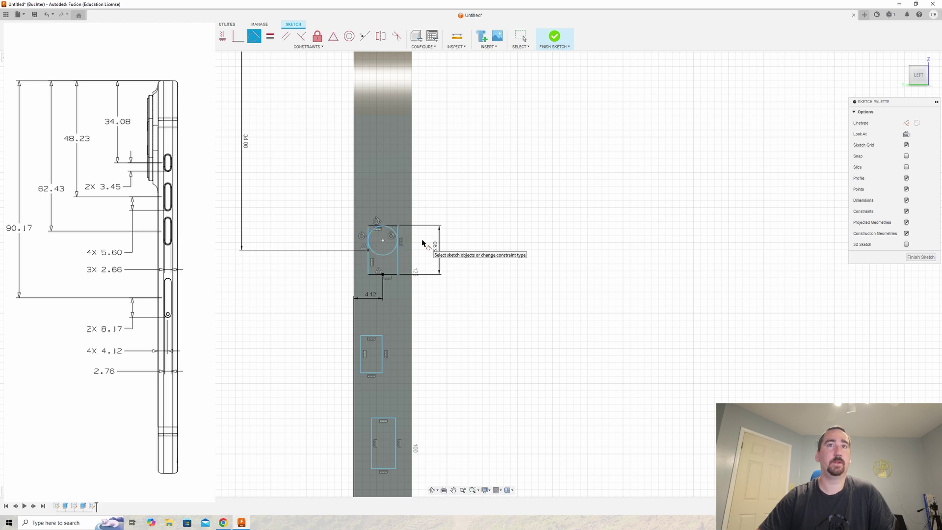
key("Escape")
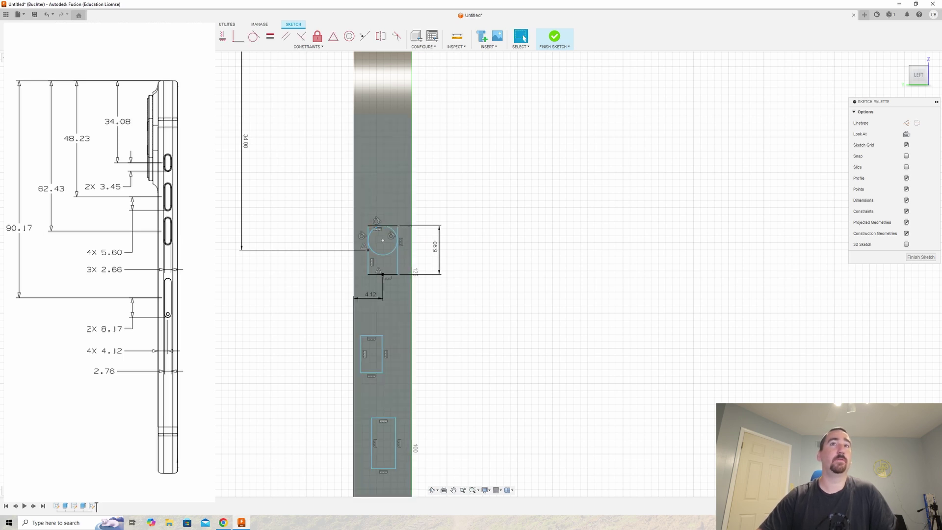
Dimension the top rectangle's width to 2.66 mm.
key("d")
left_click(385, 226)
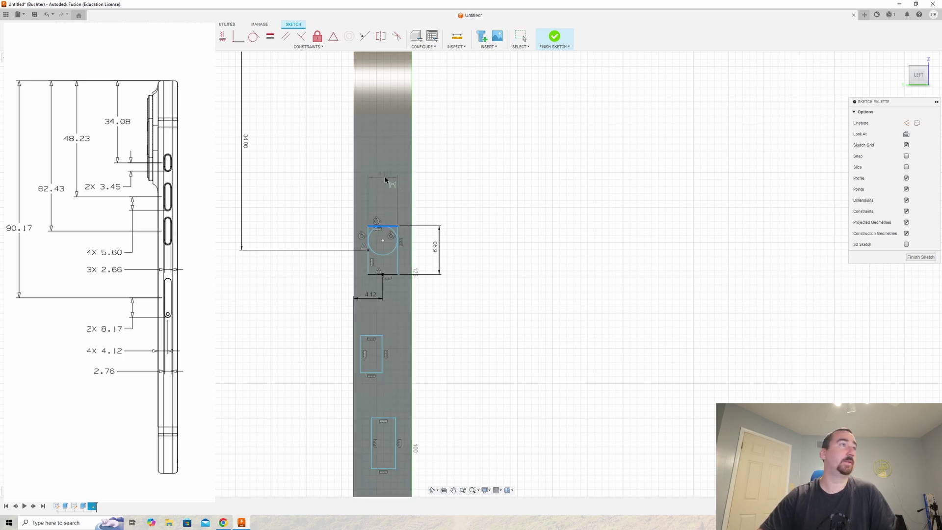
left_click(385, 179)
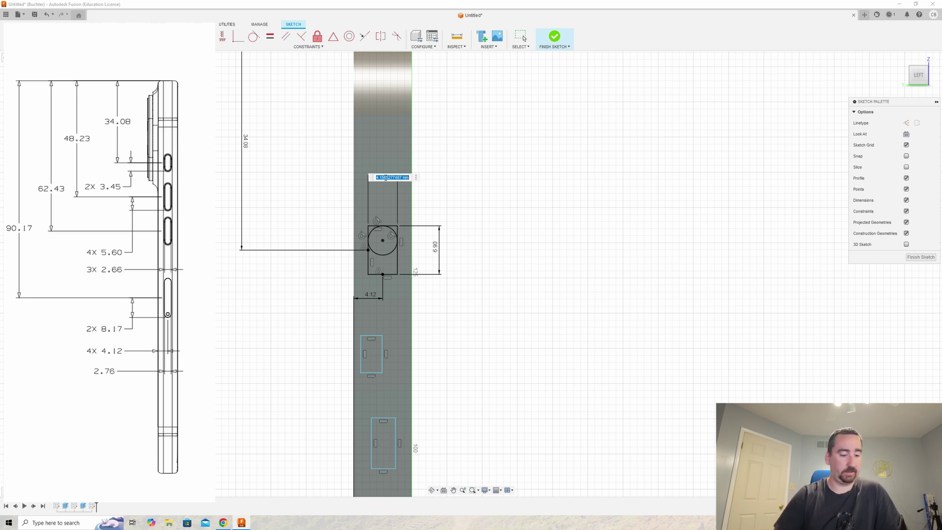
type("2.66")
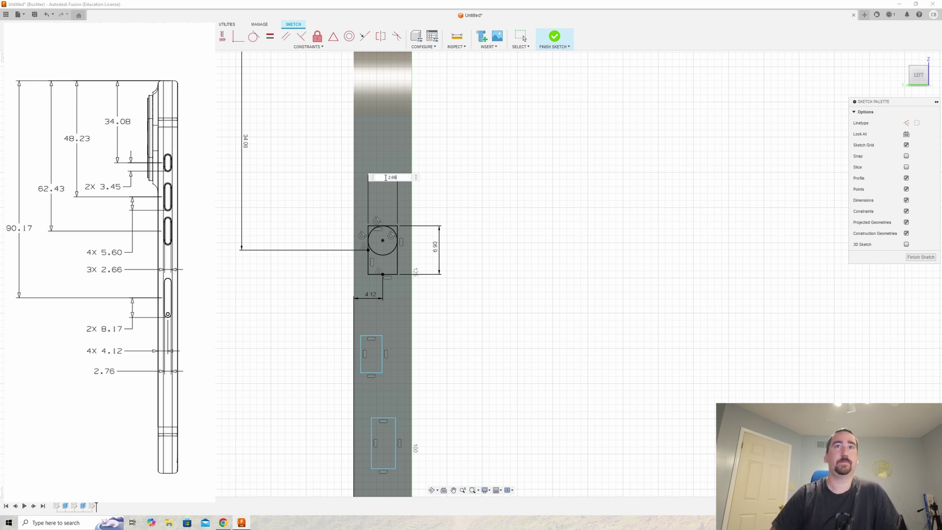
key("Return")
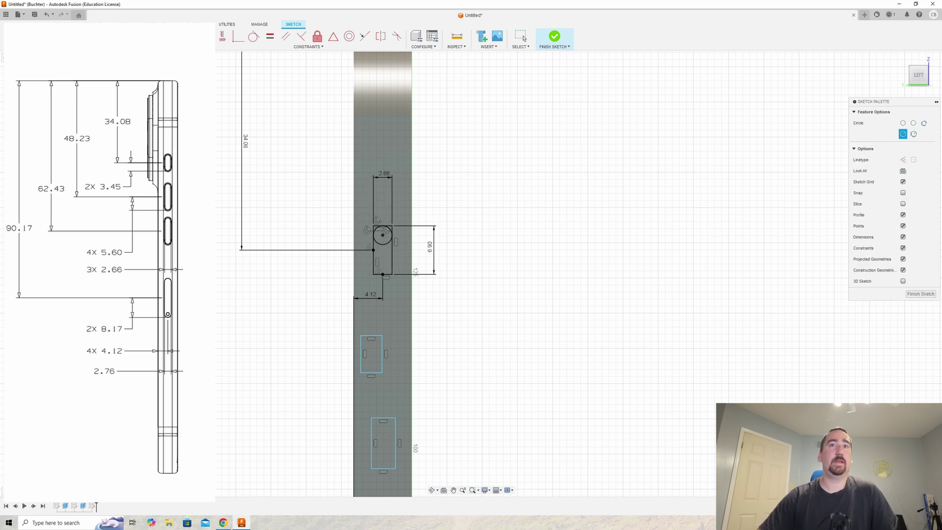
Draw a horizontal construction midline and mirror the circle across it.
left_click(906, 123)
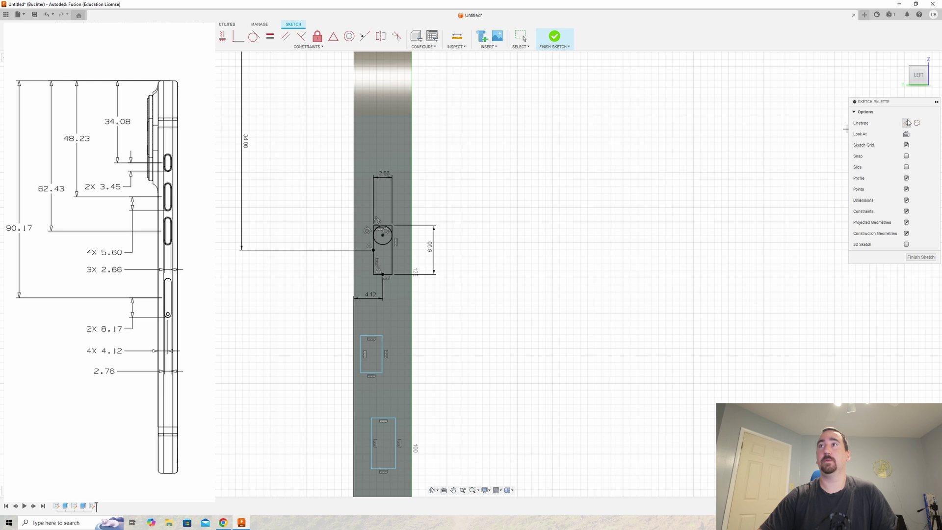
left_click(372, 249)
left_click(392, 249)
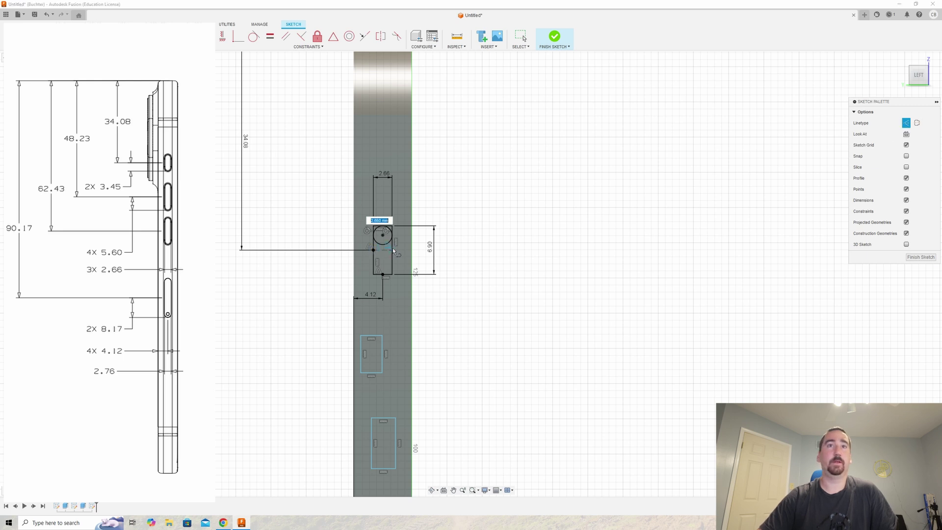
key("Escape")
left_click(380, 36)
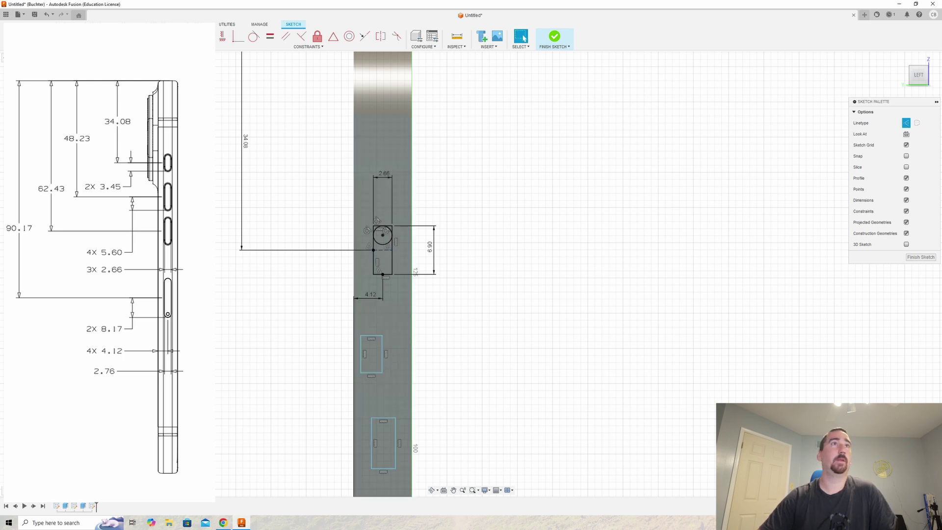
left_click(378, 243)
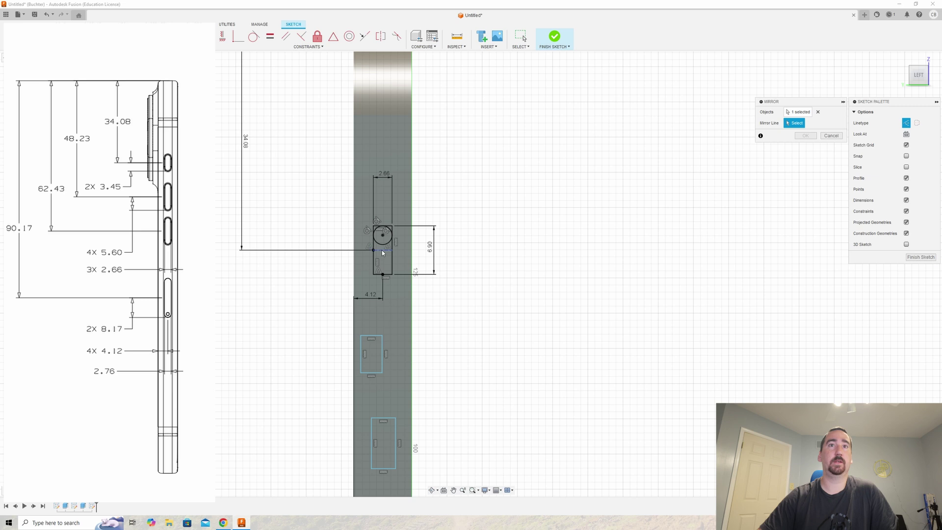
left_click(383, 250)
left_click(804, 135)
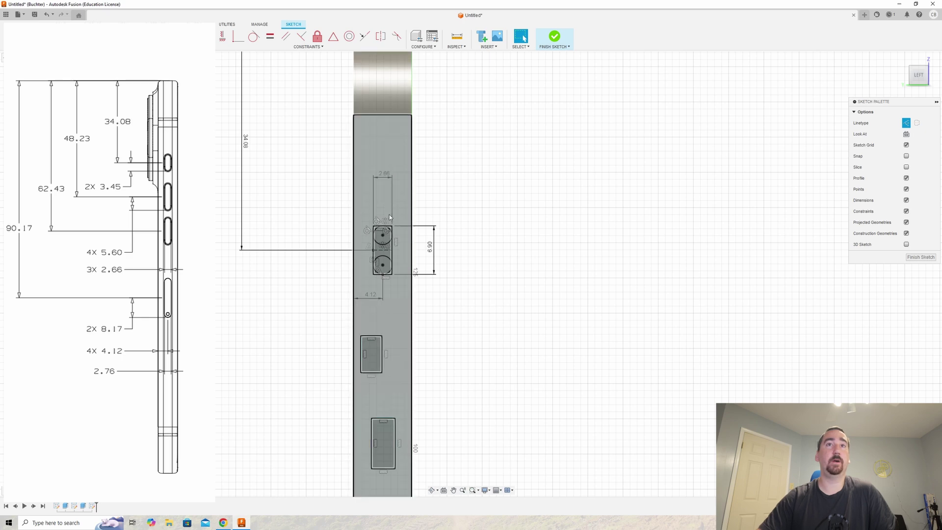
Dimension the middle rectangle 48.23 mm below the body's top edge.
scroll(357, 213, "up", 2)
scroll(357, 213, "down", 3)
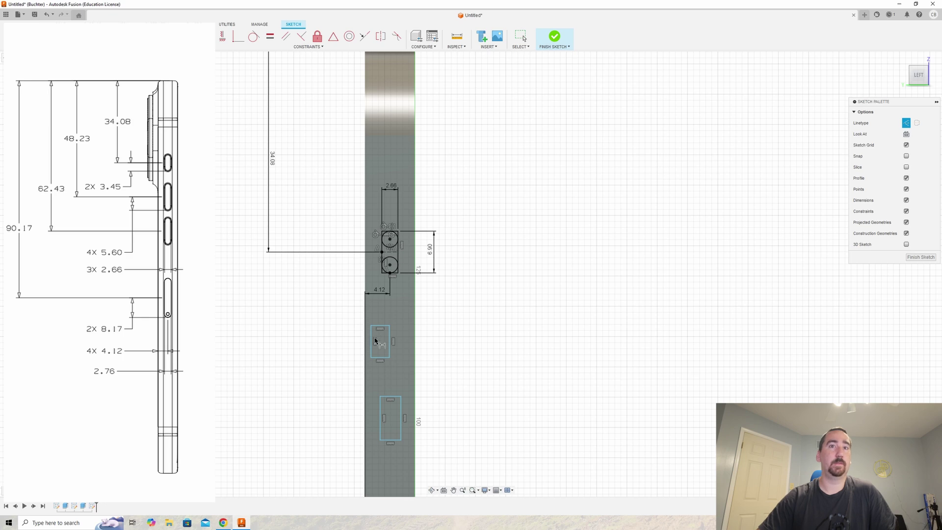
scroll(372, 344, "down", 4)
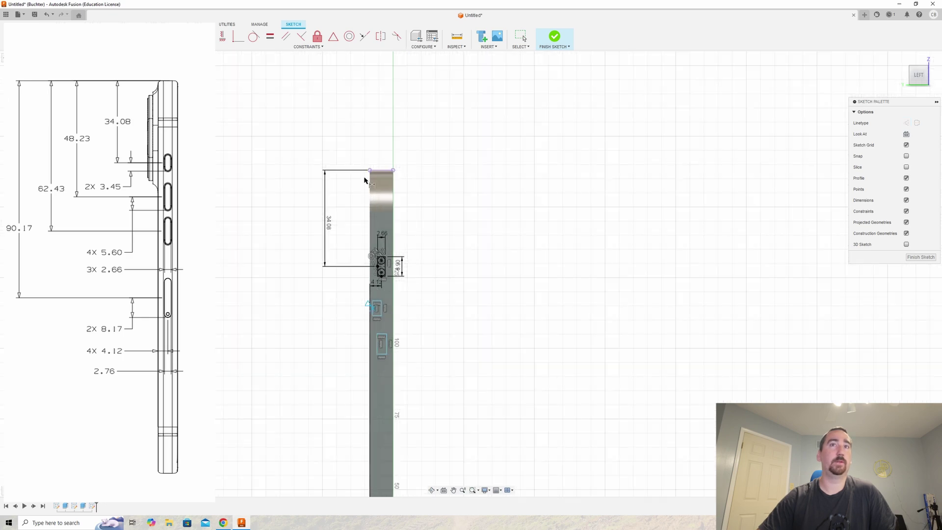
key("d")
left_click(370, 172)
left_click(289, 222)
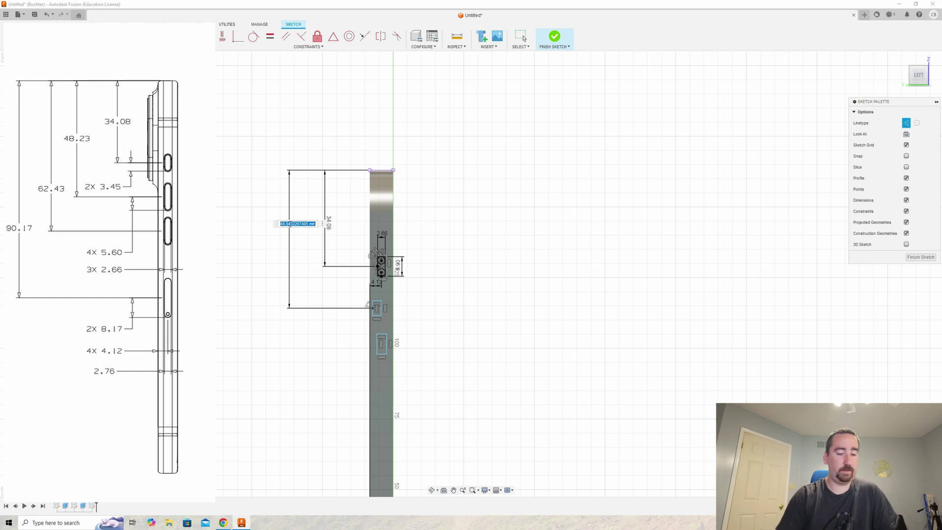
type("4")
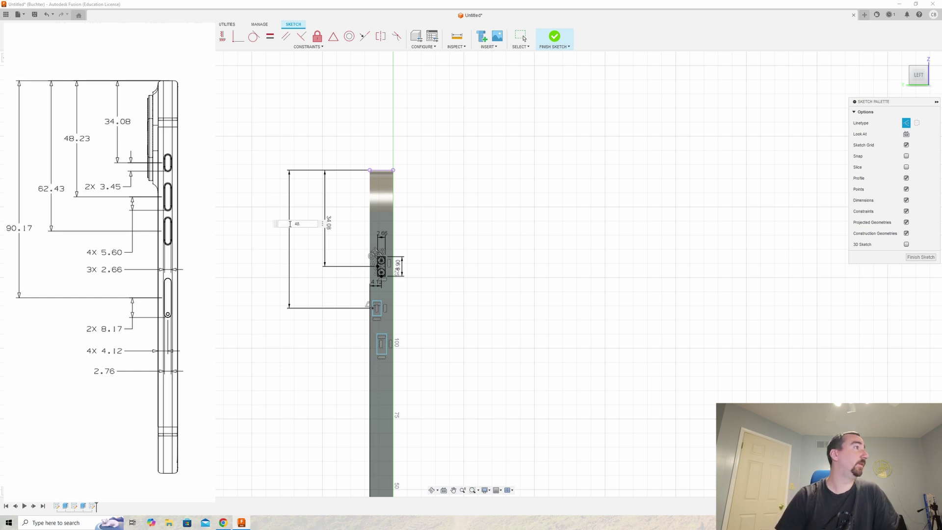
type("8.23")
key("Return")
Set the middle rectangle 4.12 mm from the body's side edge.
scroll(378, 304, "up", 3)
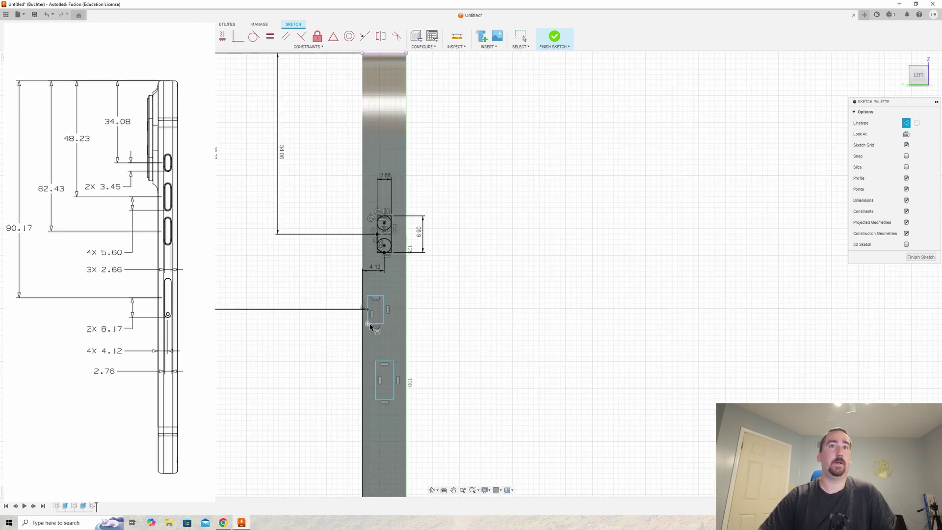
left_click(375, 323)
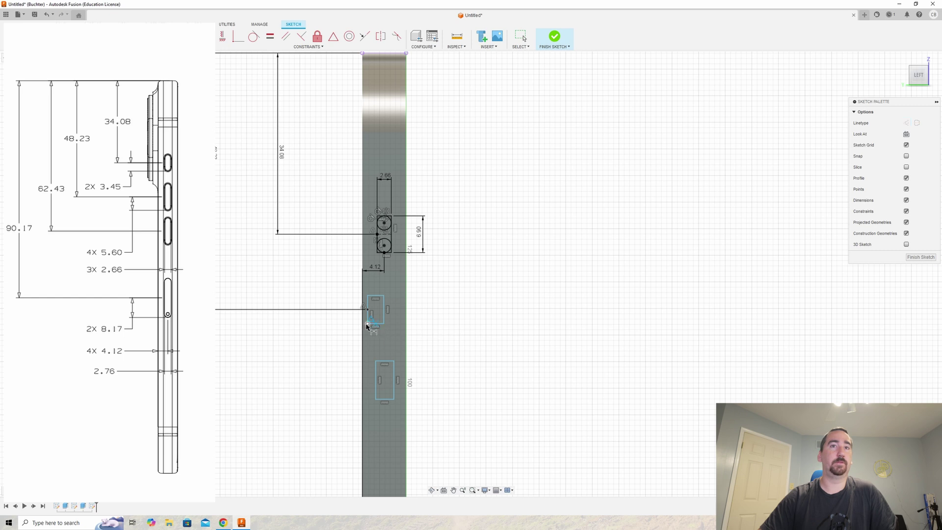
left_click(363, 326)
left_click(313, 326)
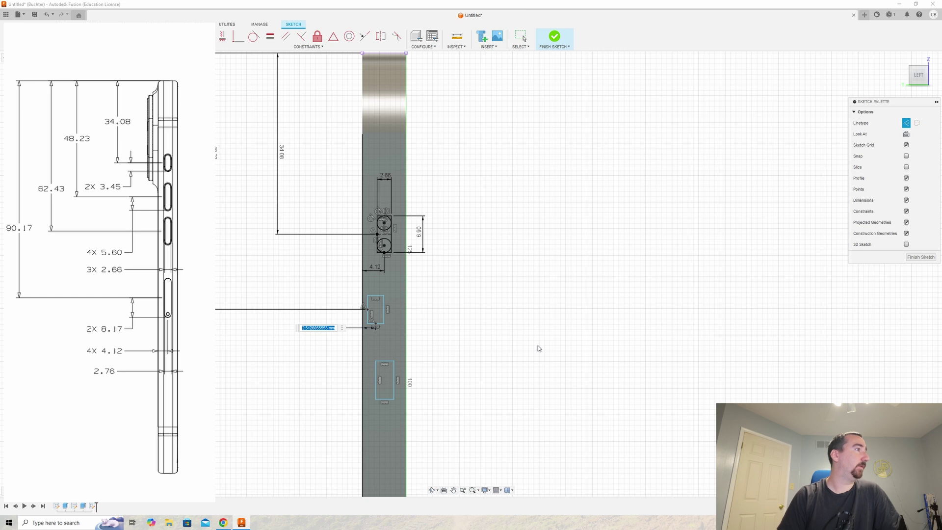
type("4")
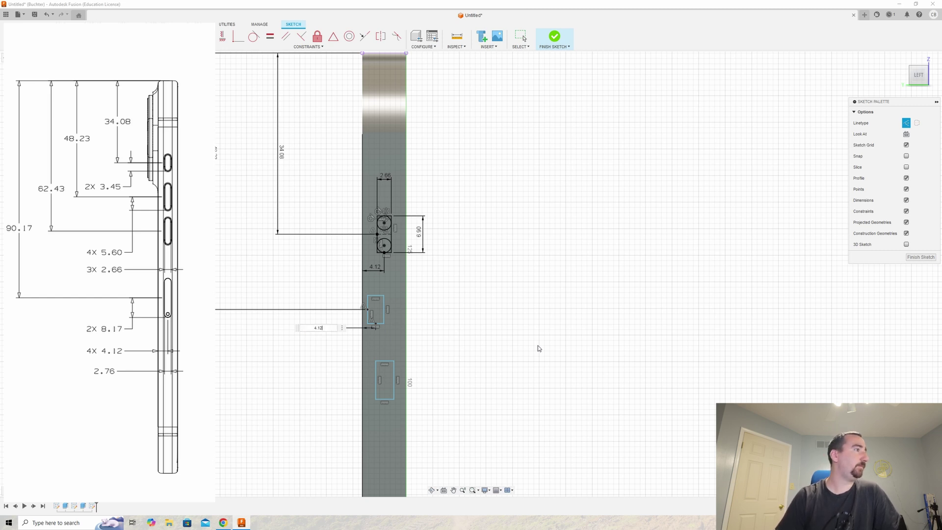
type(".12")
key("Return")
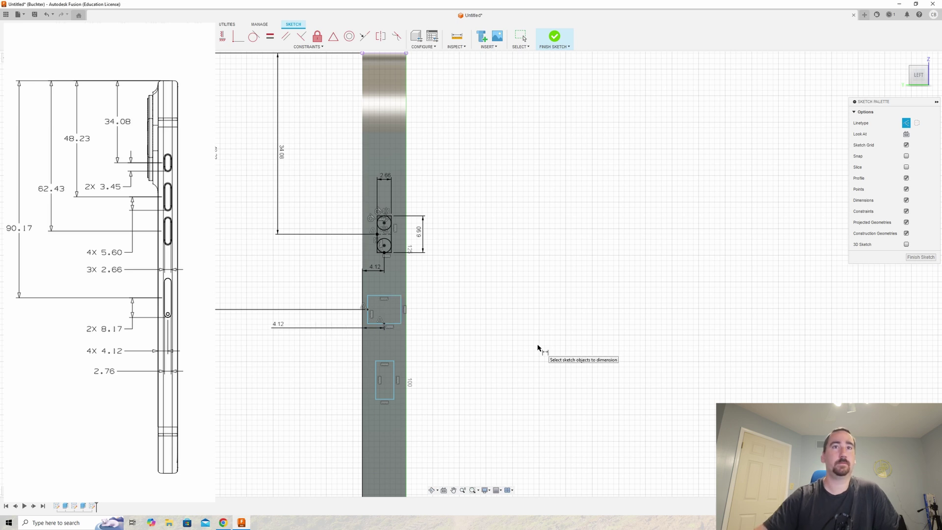
Give the middle rectangle a 2.66 mm width and 11.20 mm height.
left_click(390, 297)
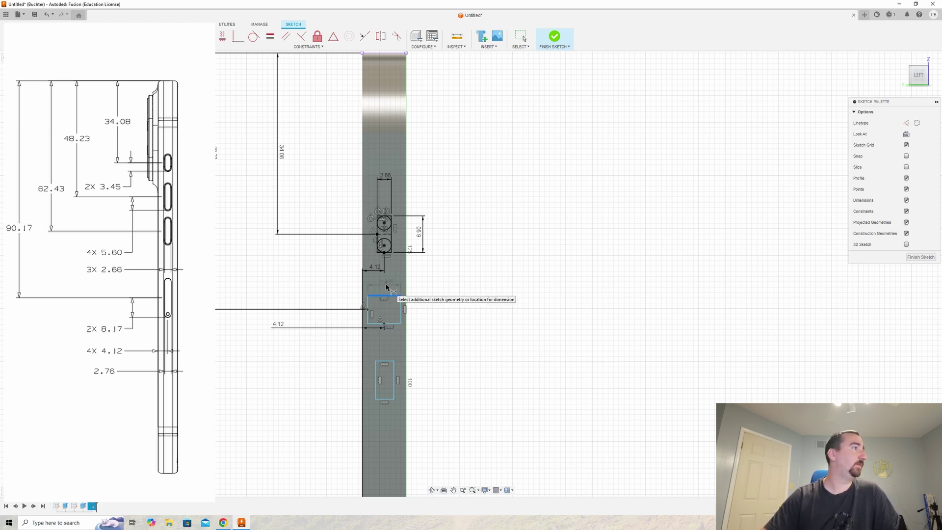
left_click(386, 286)
type("2")
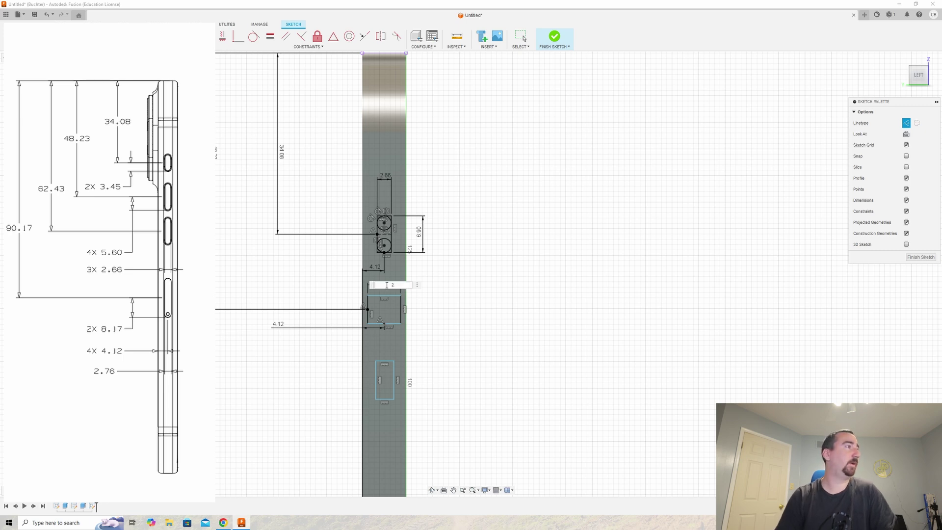
type(".66")
key("Return")
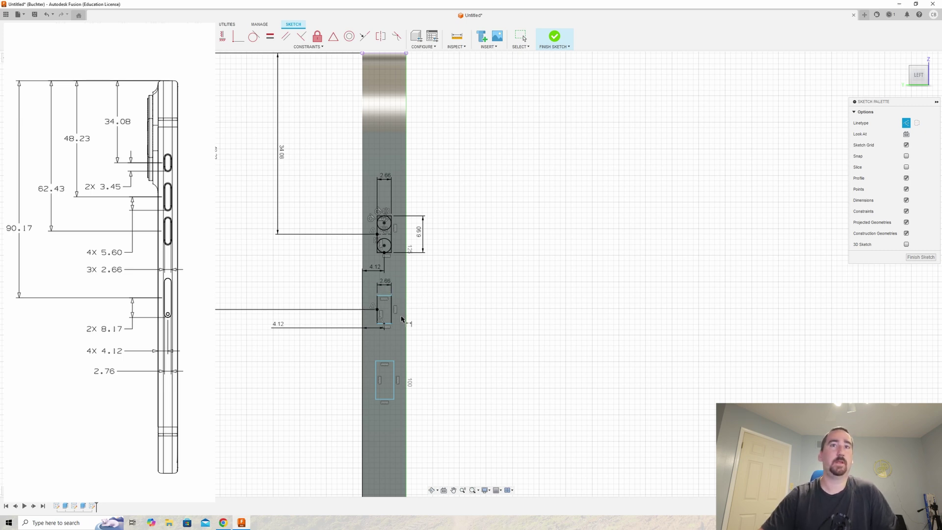
left_click(394, 310)
left_click(435, 315)
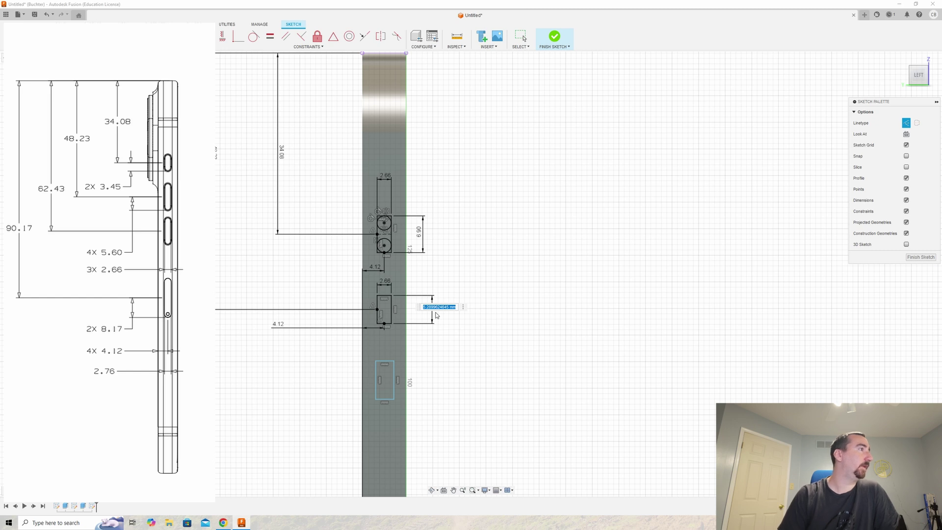
type("5.60*2")
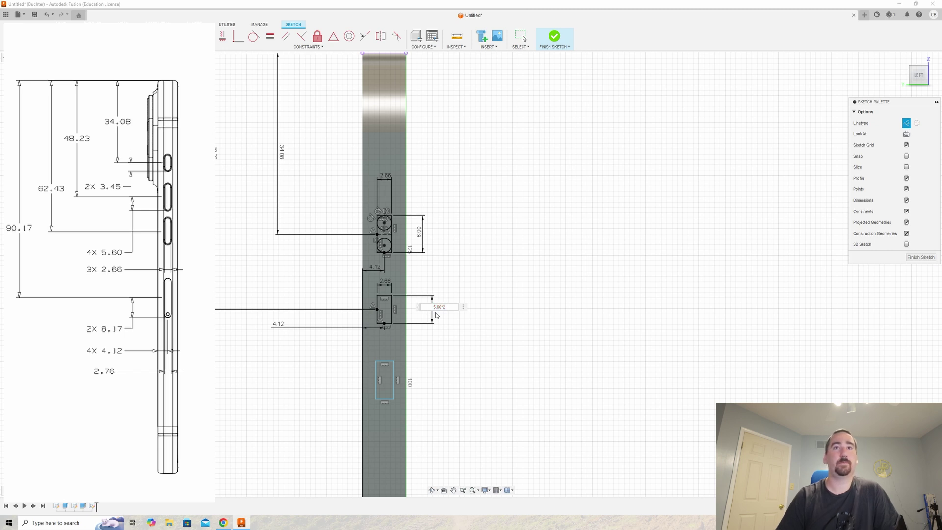
key("Return")
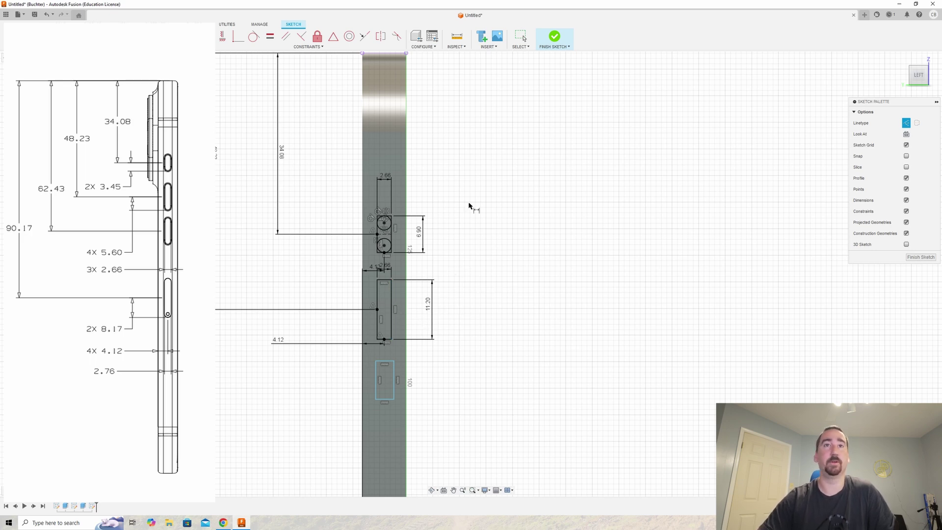
scroll(435, 206, "down", 3)
scroll(440, 294, "up", 2)
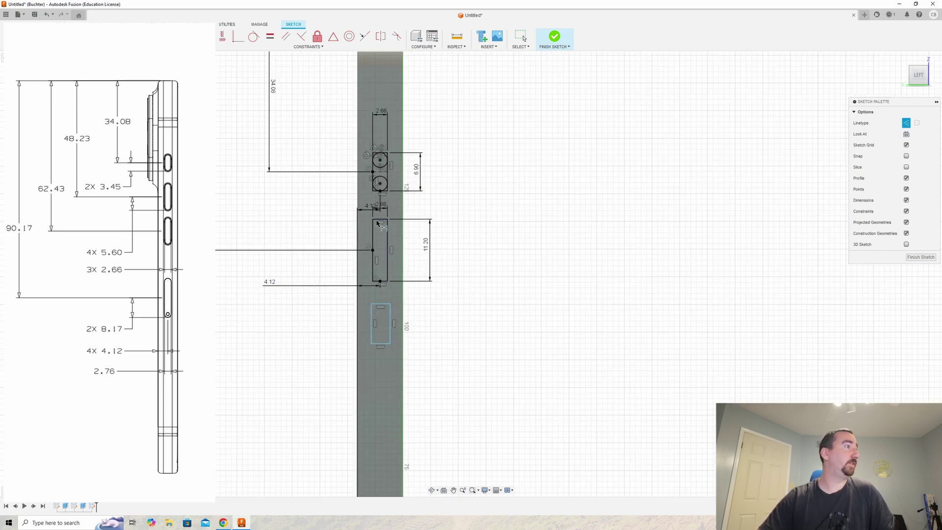
Dimension the lower rectangle 62.43 mm below the body's top edge.
left_click(374, 324)
scroll(374, 323, "down", 2)
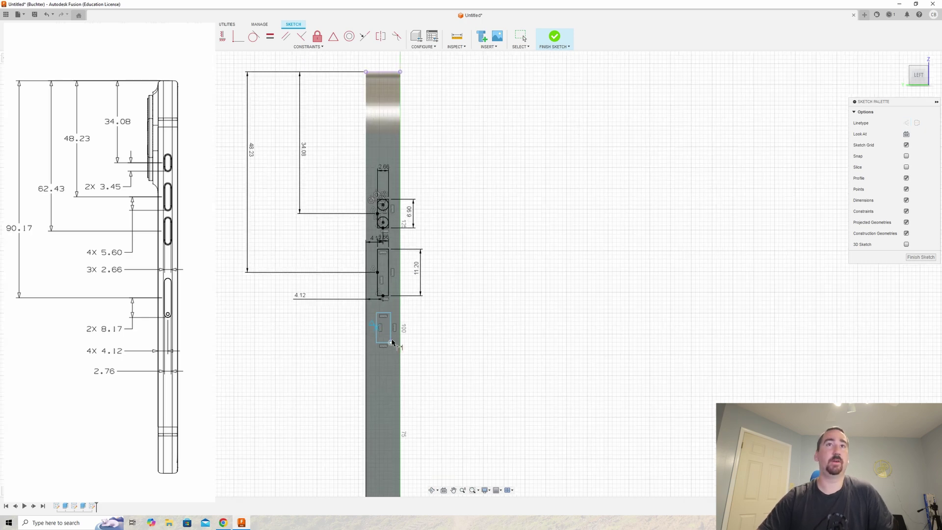
left_click(369, 72)
left_click(223, 163)
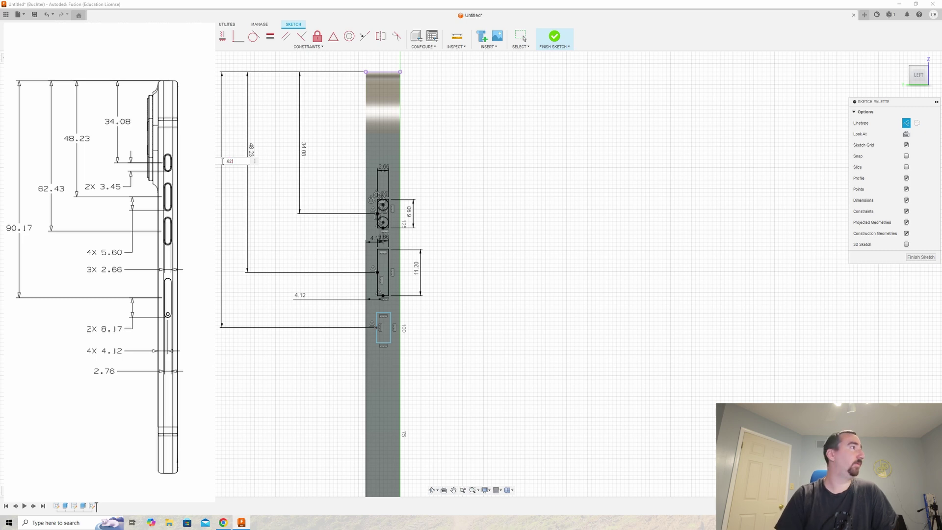
key("Return")
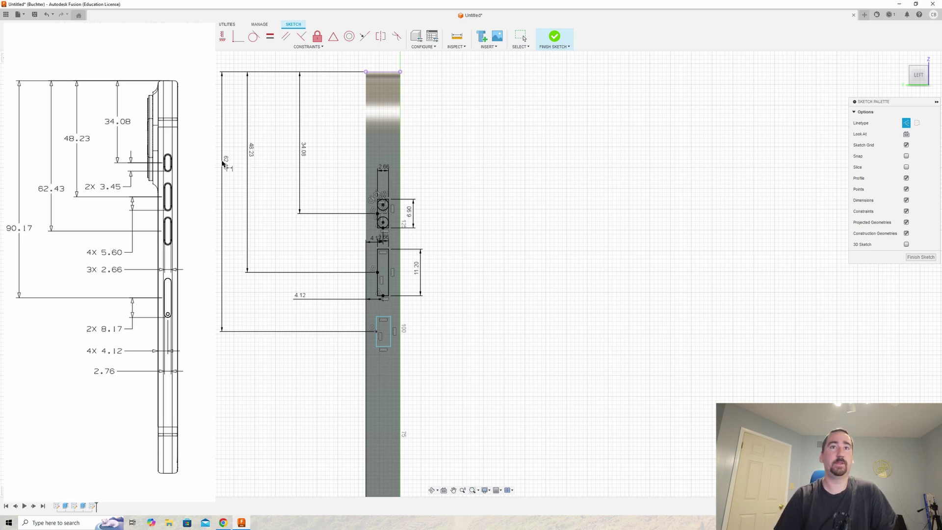
Set the lower rectangle 4.12 mm from the body's side edge.
left_click(383, 350)
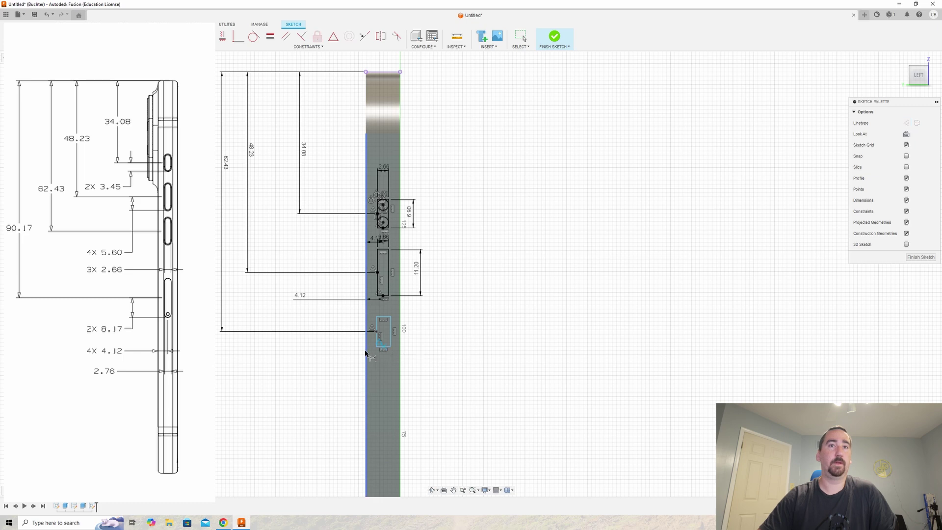
left_click(334, 352)
type("4.1")
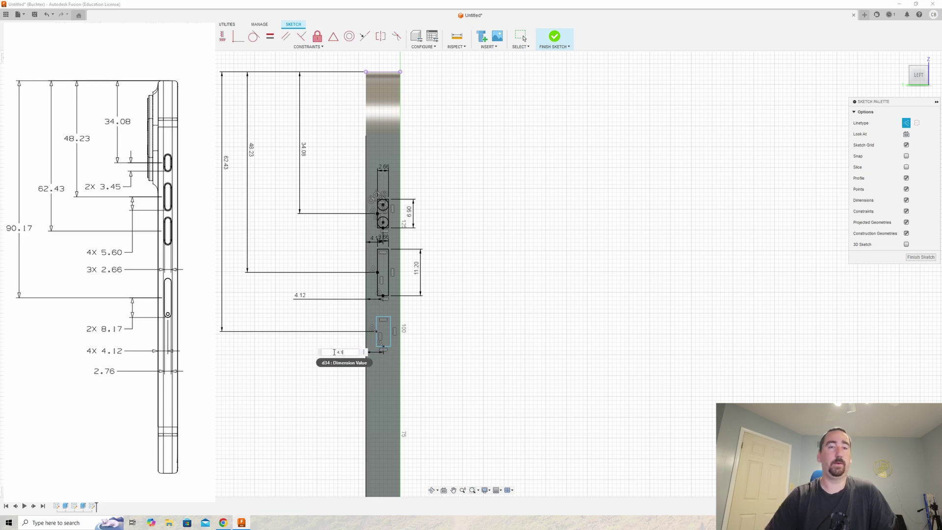
type("2")
key("Return")
scroll(385, 317, "up", 3)
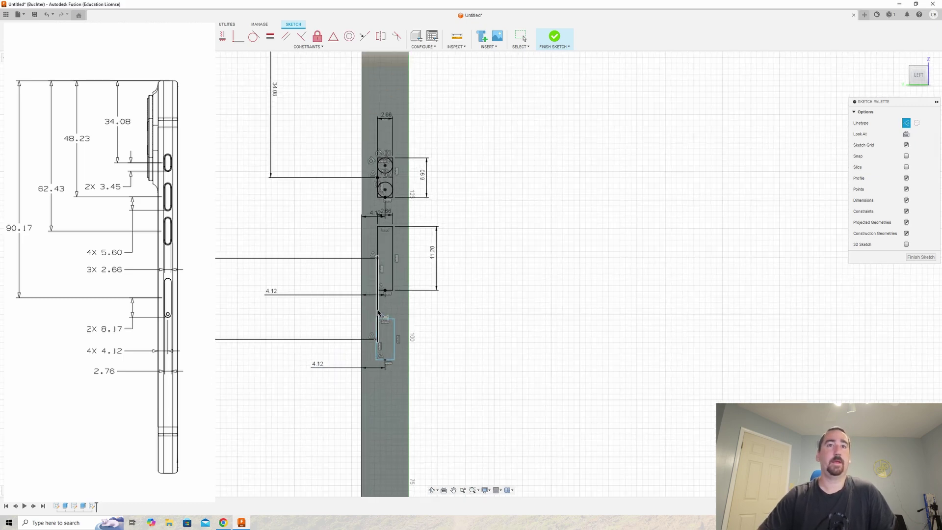
Make the lower rectangle 2.66 mm wide, linking its height to the 11.20 dimension.
left_click(390, 322)
left_click(388, 312)
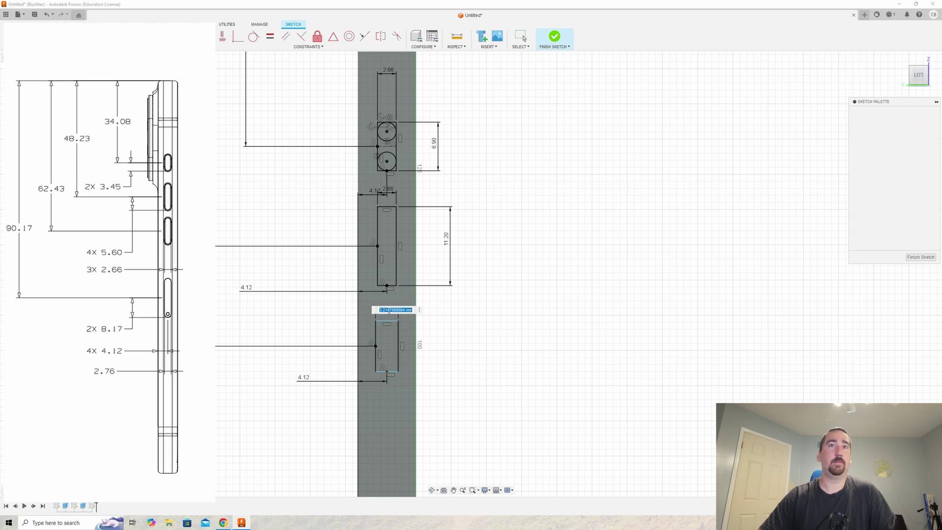
type("2")
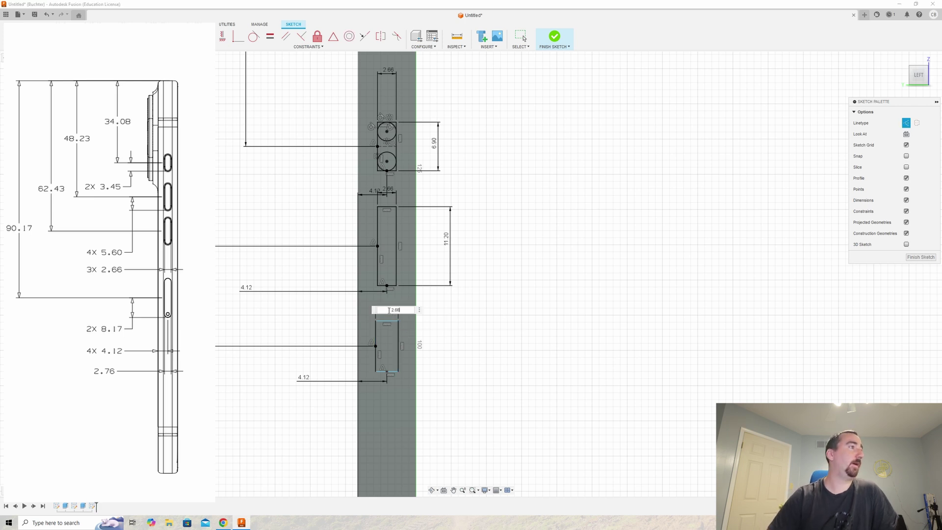
type(".66")
key("Return")
left_click(396, 343)
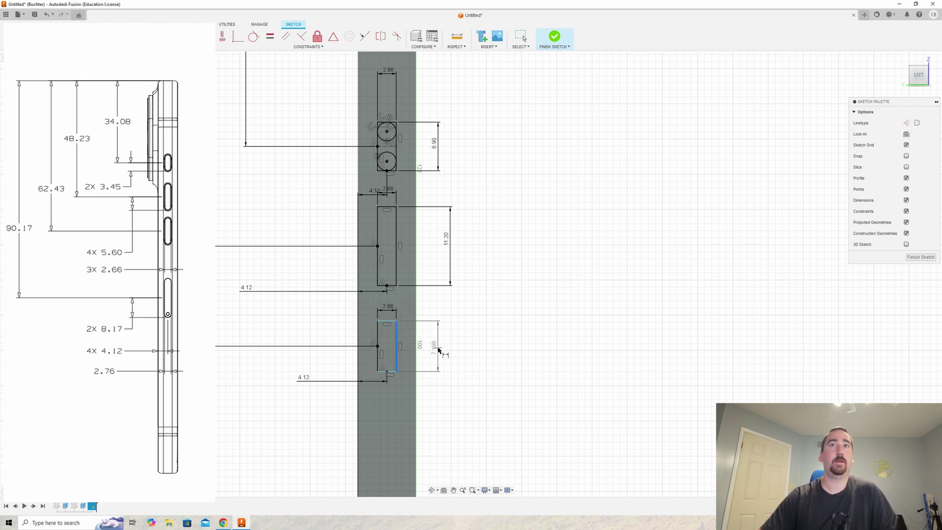
left_click(439, 350)
type("1")
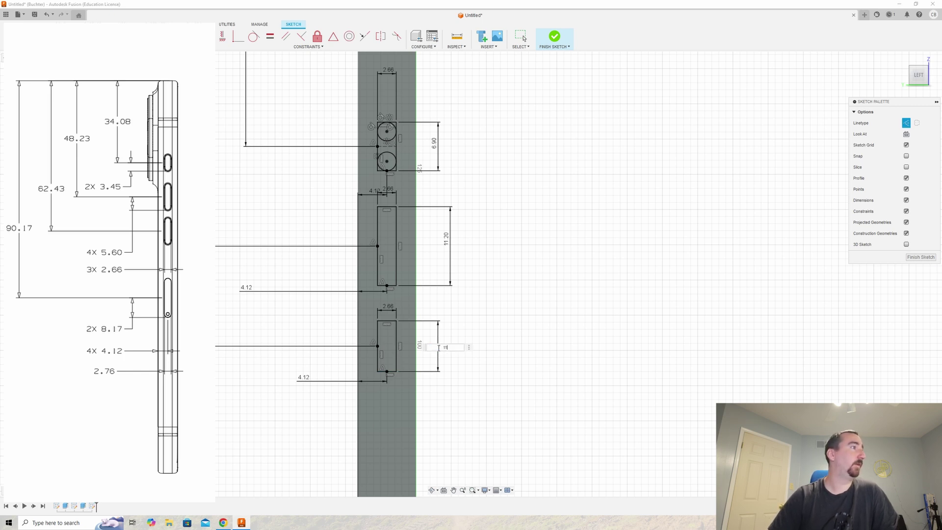
left_click(446, 239)
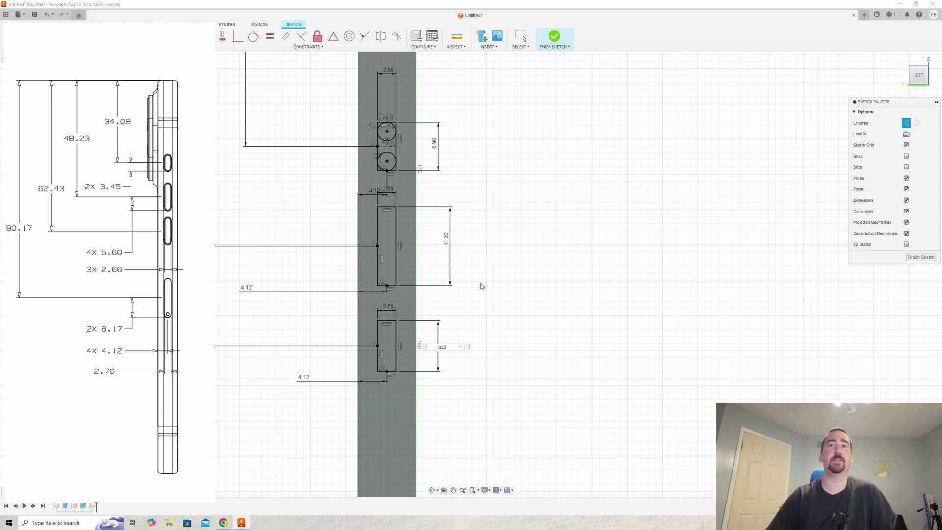
key("Return")
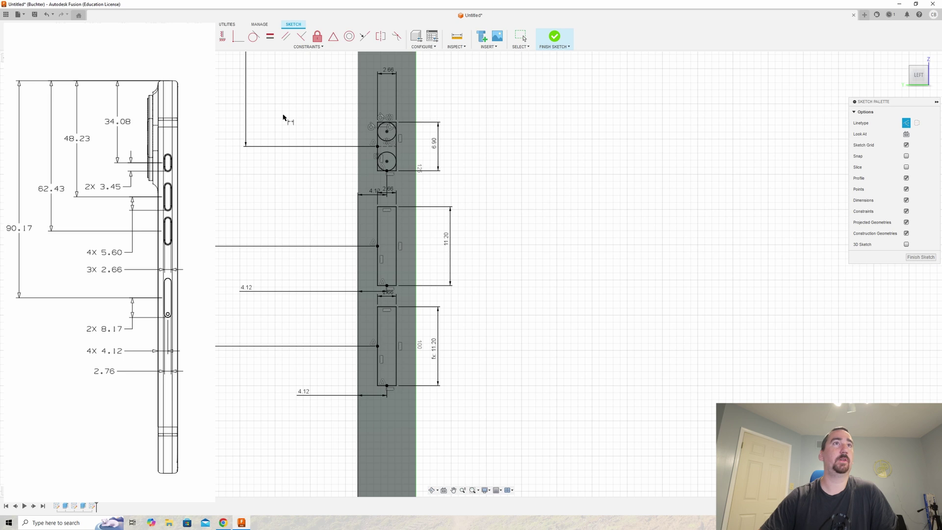
Draw a circle at the top of the middle rectangle, tangent to its right side.
key("c")
left_click(387, 226)
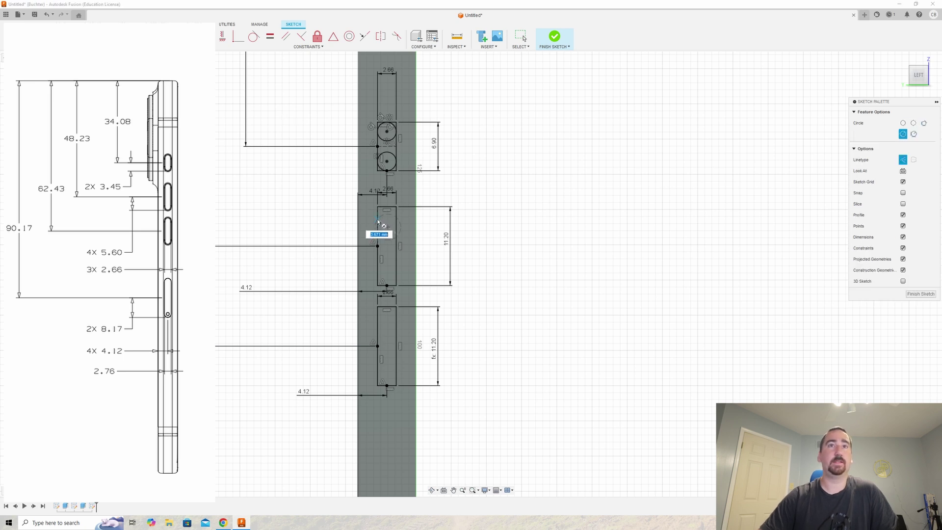
key("Escape")
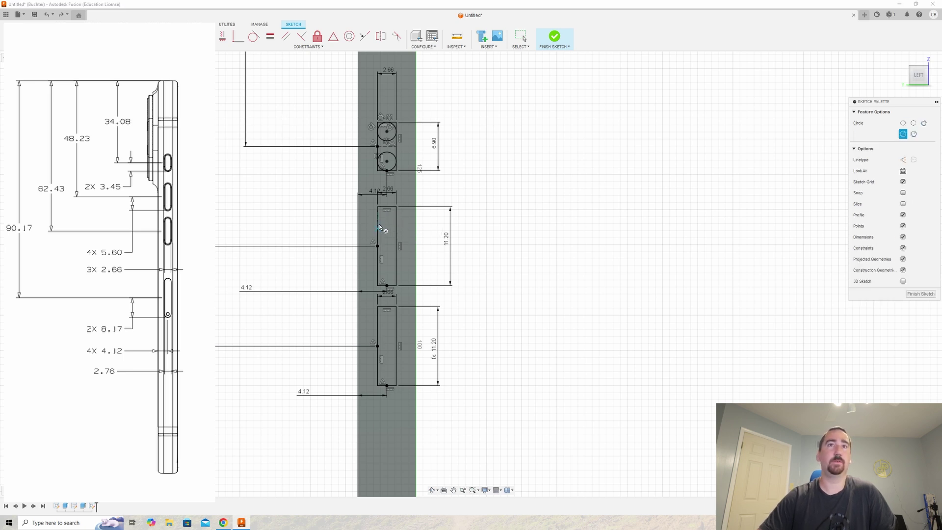
left_click(387, 223)
key("Return")
key("Escape")
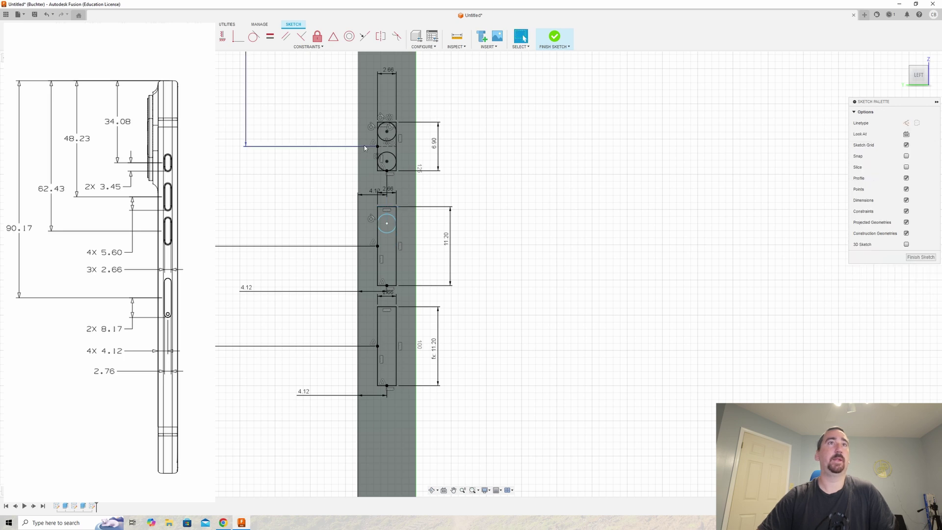
key("c")
left_click_drag(389, 215, 389, 208)
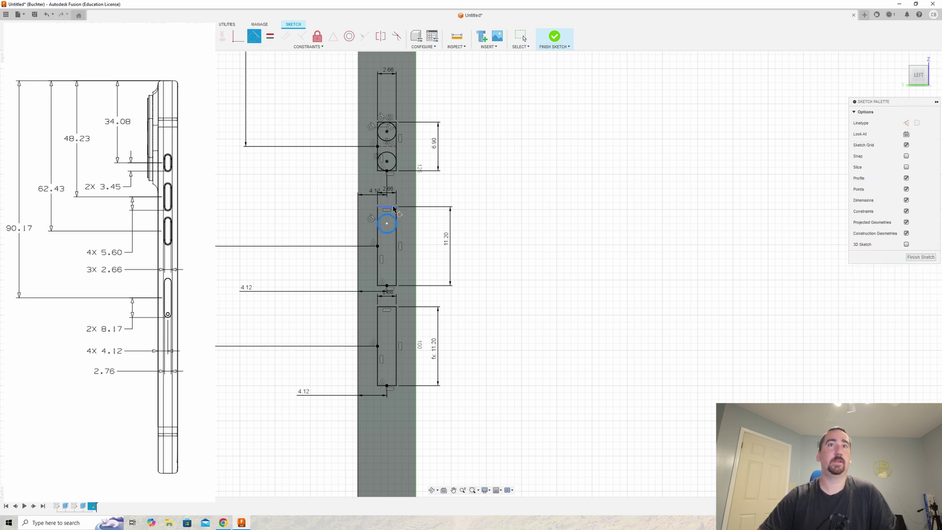
left_click(393, 225)
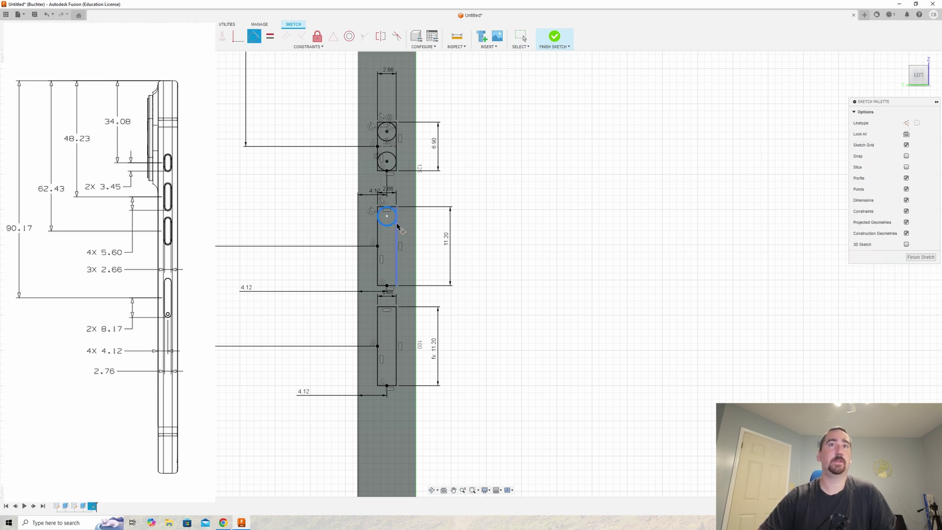
left_click(408, 232)
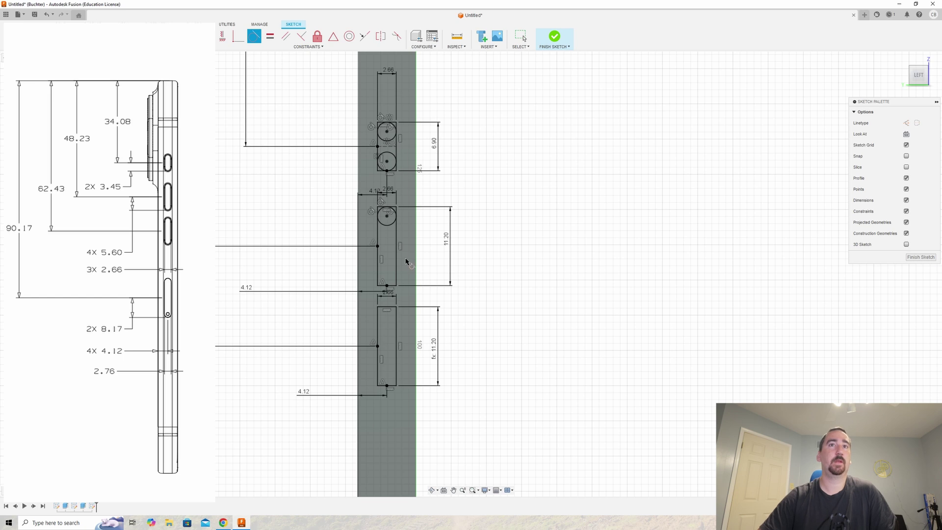
Draw a circle at the top of the lower rectangle, tangent to its top edge and right side.
key("c")
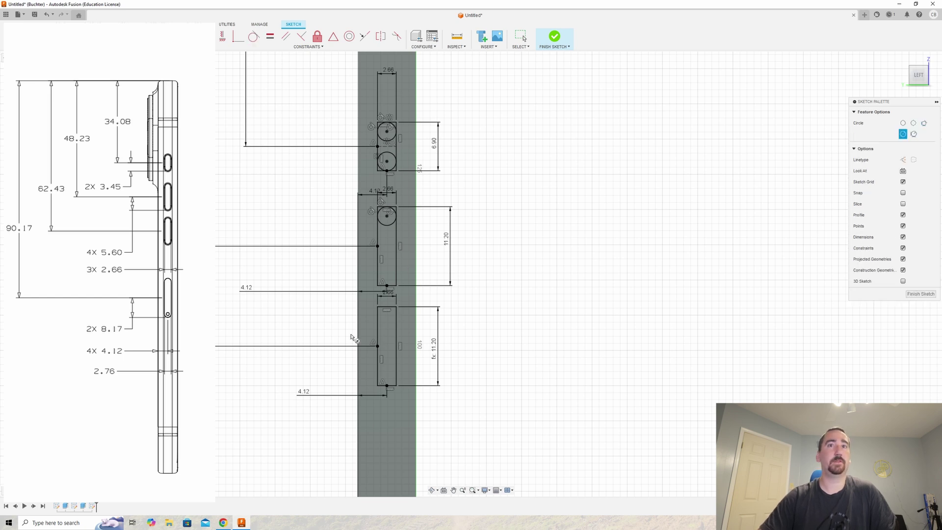
left_click(388, 323)
left_click(395, 332)
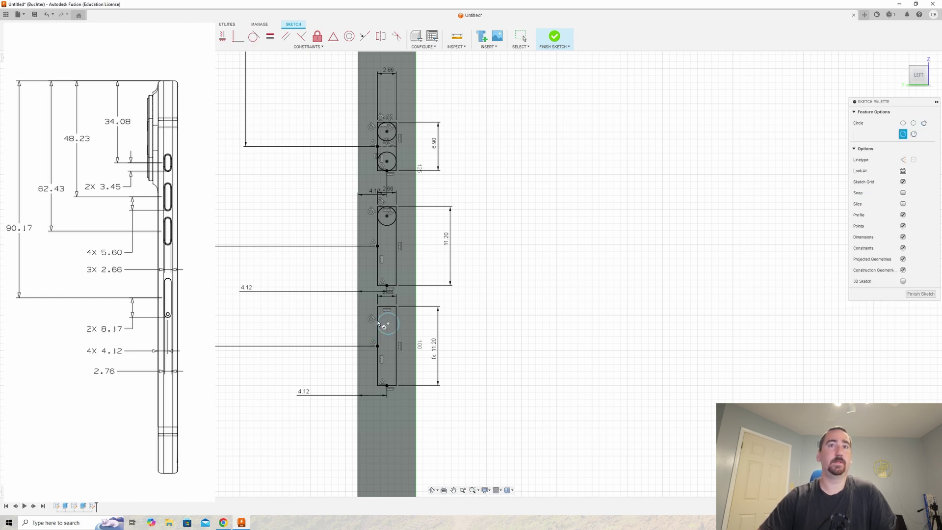
key("Escape")
left_click(249, 39)
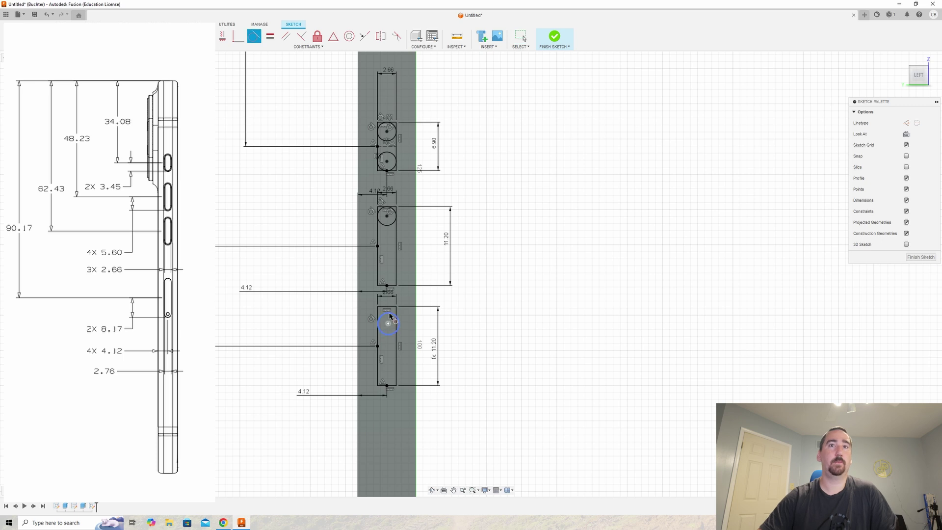
left_click(389, 309)
left_click(393, 328)
left_click(411, 305)
key("Escape")
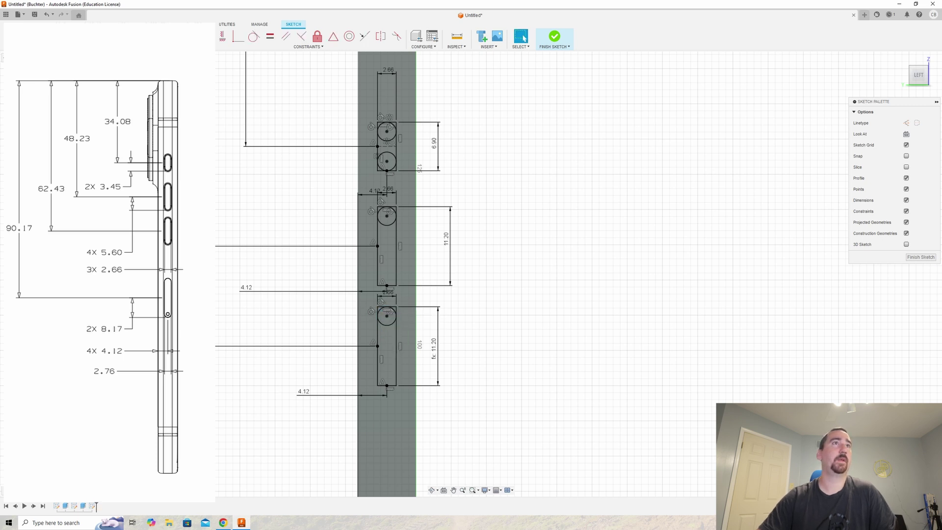
Mirror the middle rectangle's top circle across its centre line.
left_click(906, 124)
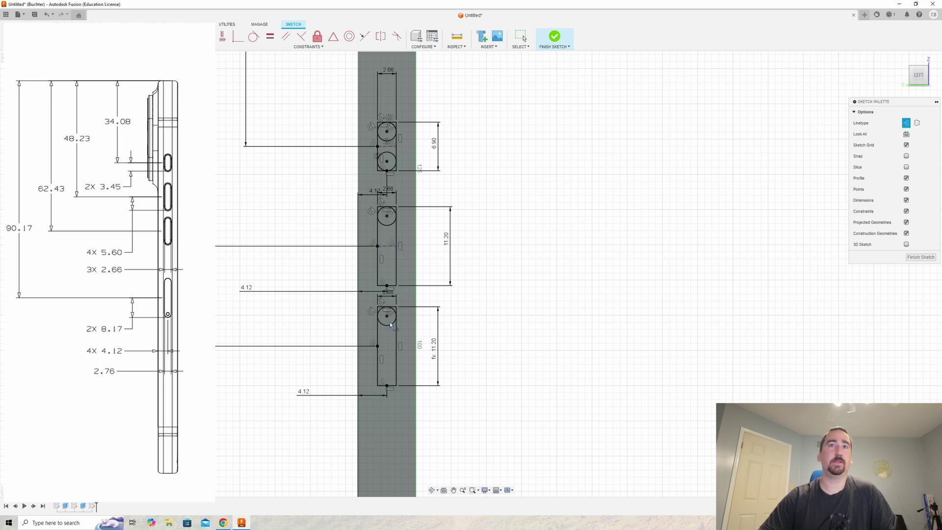
key("Escape")
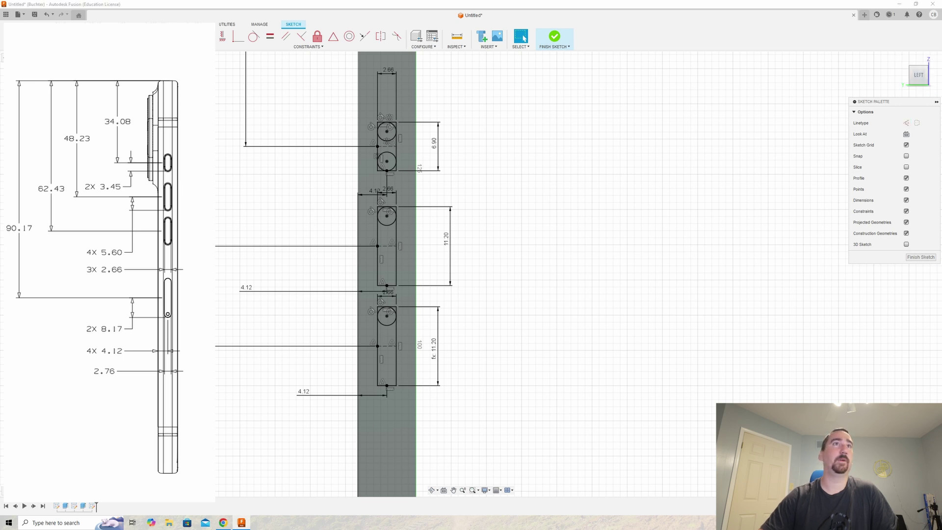
left_click(380, 36)
left_click(387, 225)
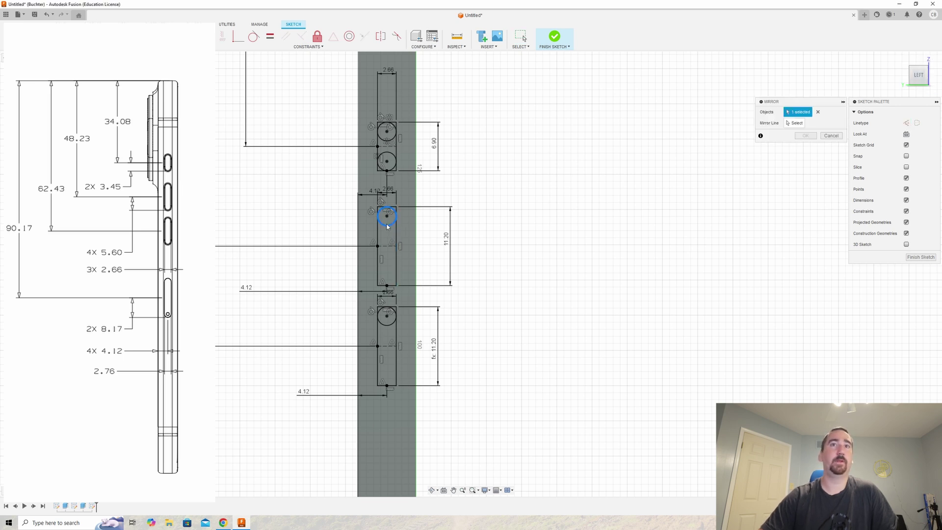
left_click(787, 123)
left_click(388, 248)
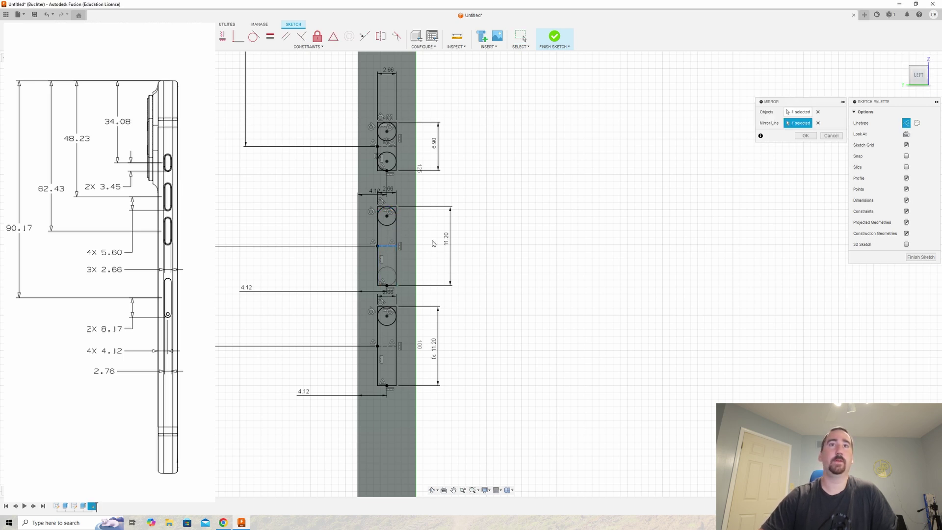
left_click(805, 136)
Mirror the lower rectangle's top circle across its centre line and finish the sketch.
key("Return")
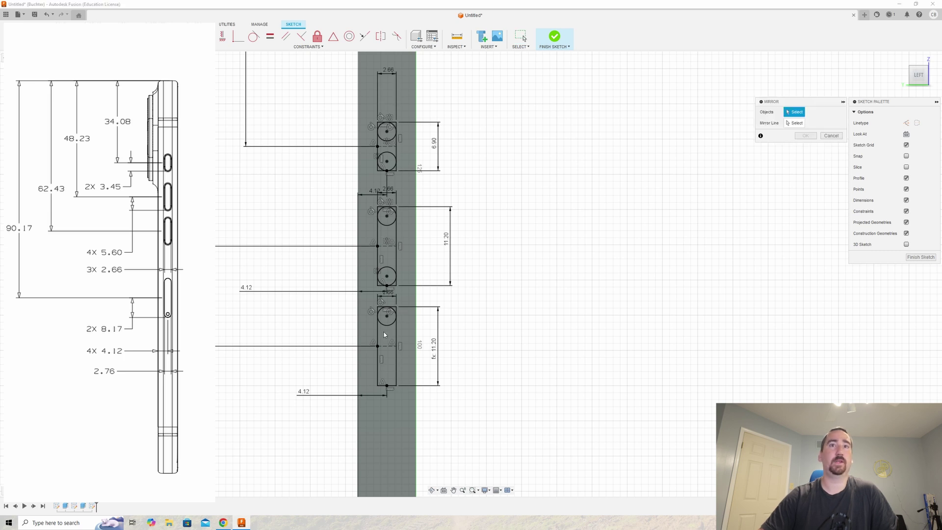
left_click(389, 325)
left_click(794, 123)
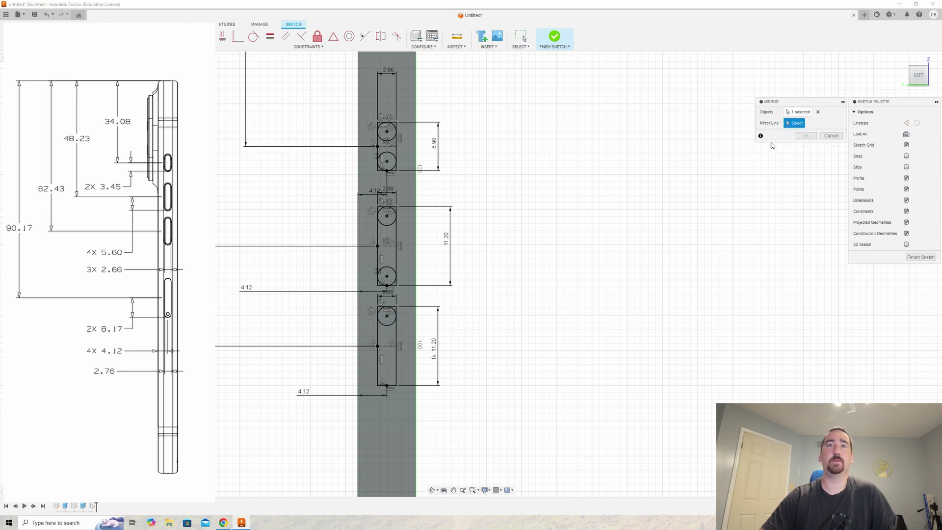
left_click(383, 346)
left_click(804, 136)
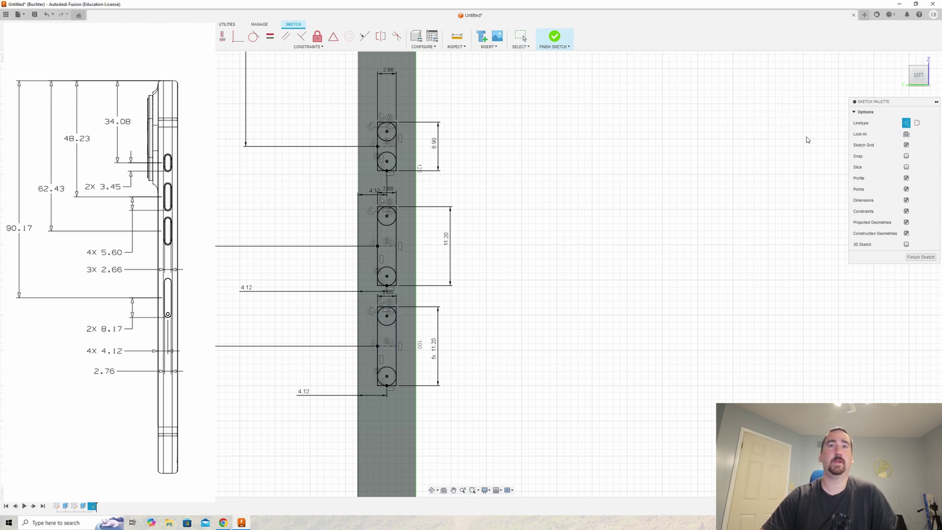
left_click(556, 37)
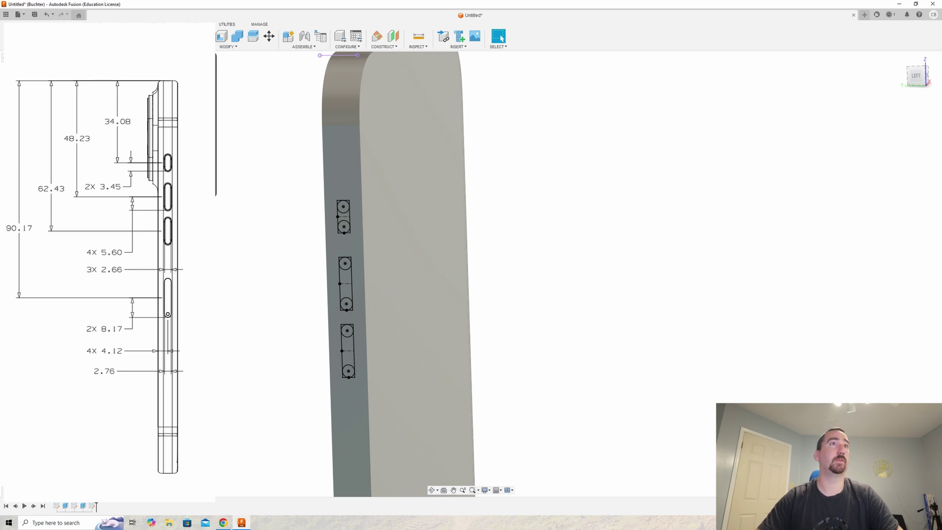
Extrude, selecting all nine profiles of the three rounded button outlines, entering distance 0.
key("e")
left_click(343, 212)
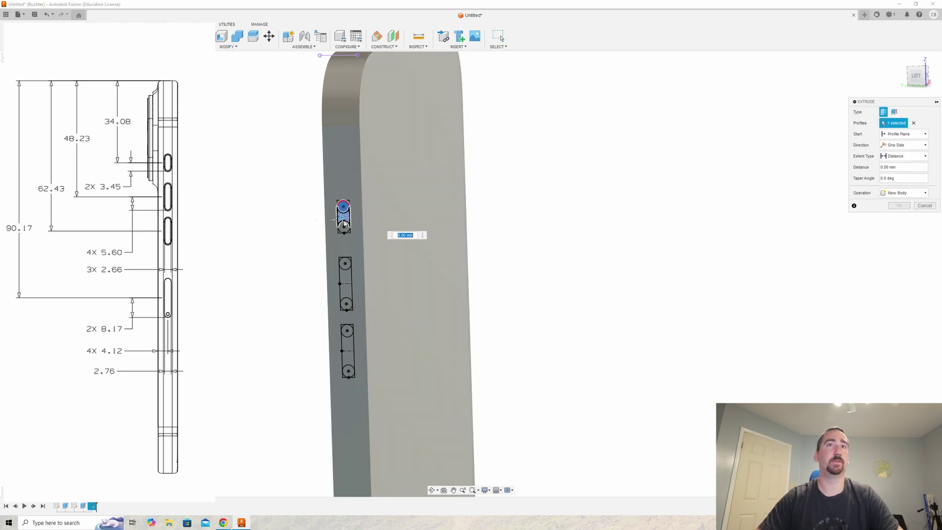
left_click(344, 218)
left_click(344, 227)
left_click(345, 264)
left_click(345, 283)
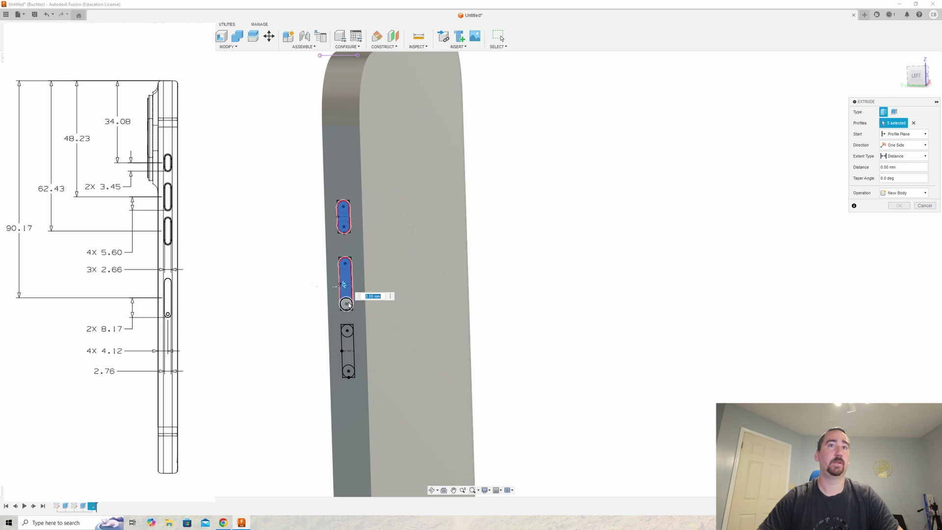
left_click(347, 304)
left_click(347, 331)
left_click(347, 351)
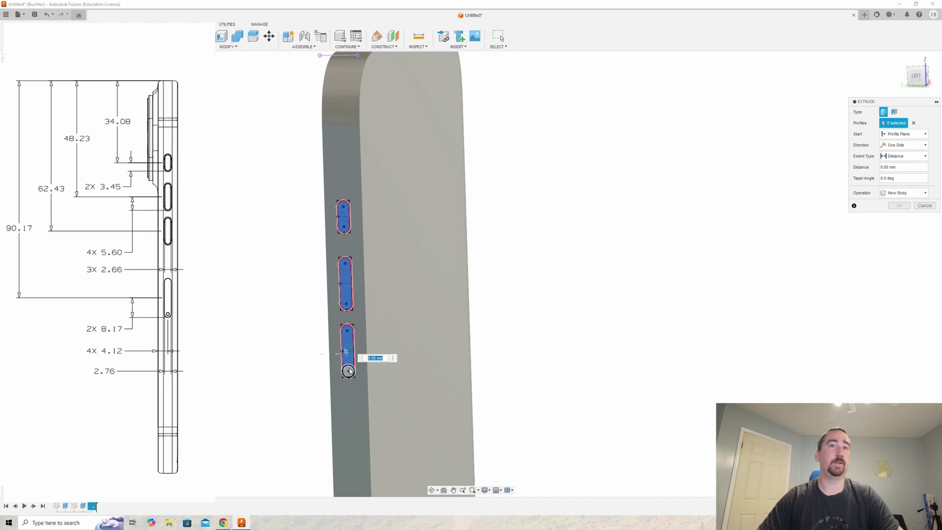
left_click(348, 371)
type("0.45")
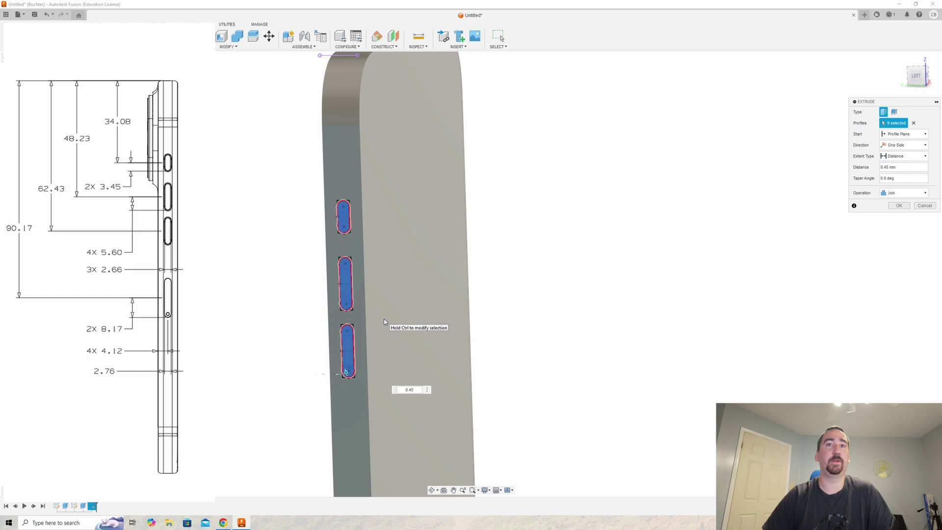
key("Escape")
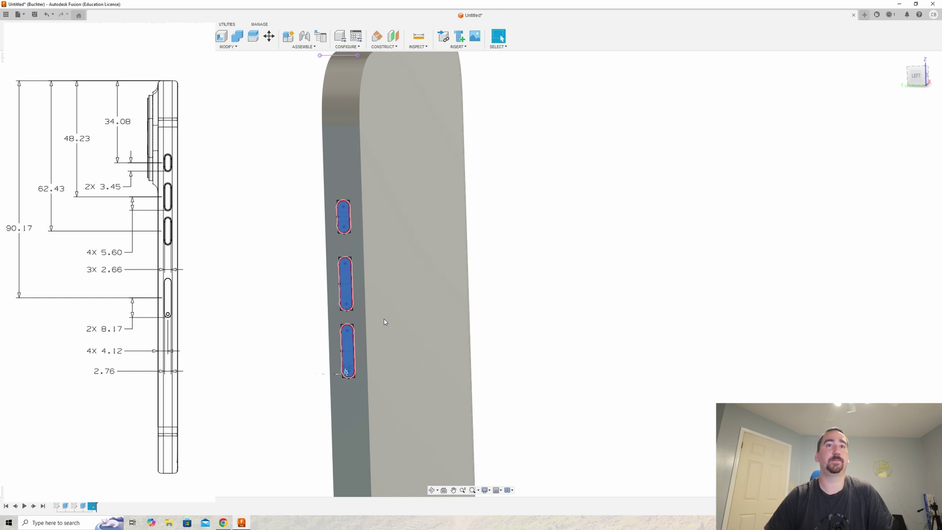